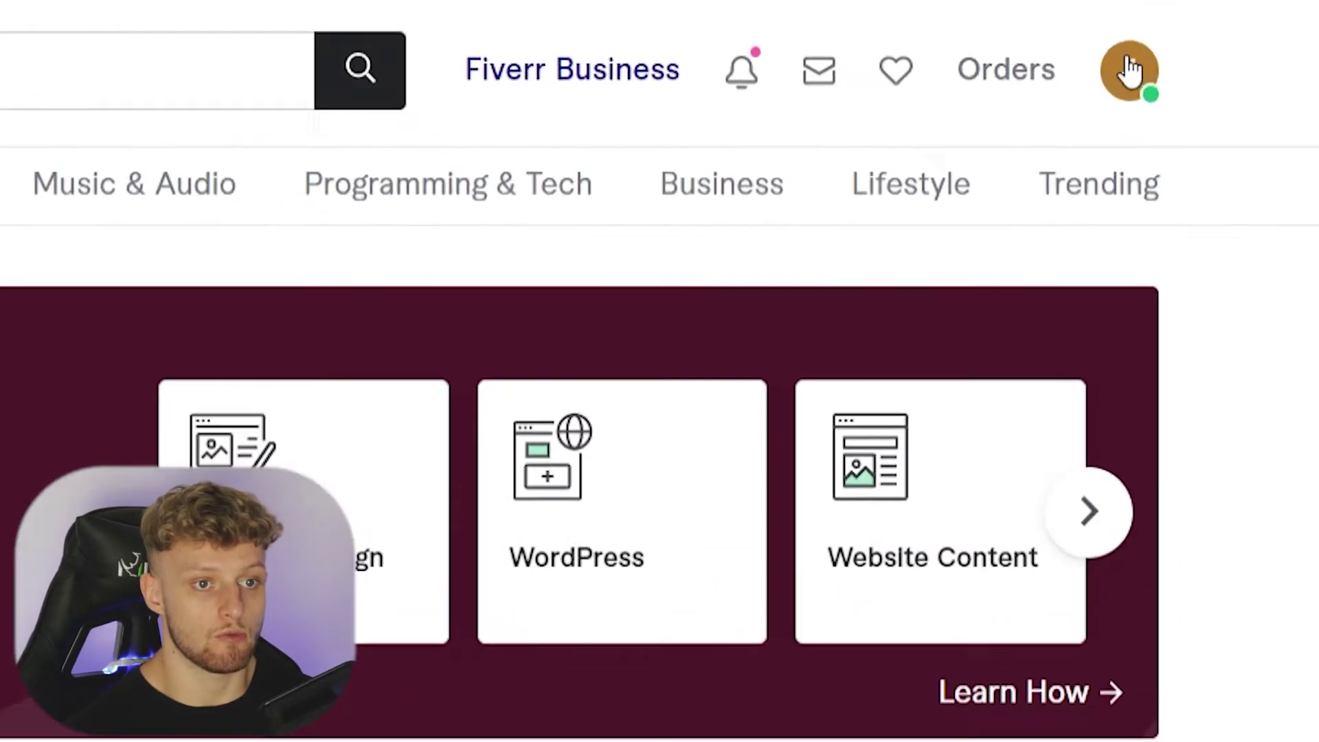
Step: Start the Become a Seller onboarding from the account and continue through the overview to the Personal Info form
{"action": "left_click", "coordinate": [1211, 81]}
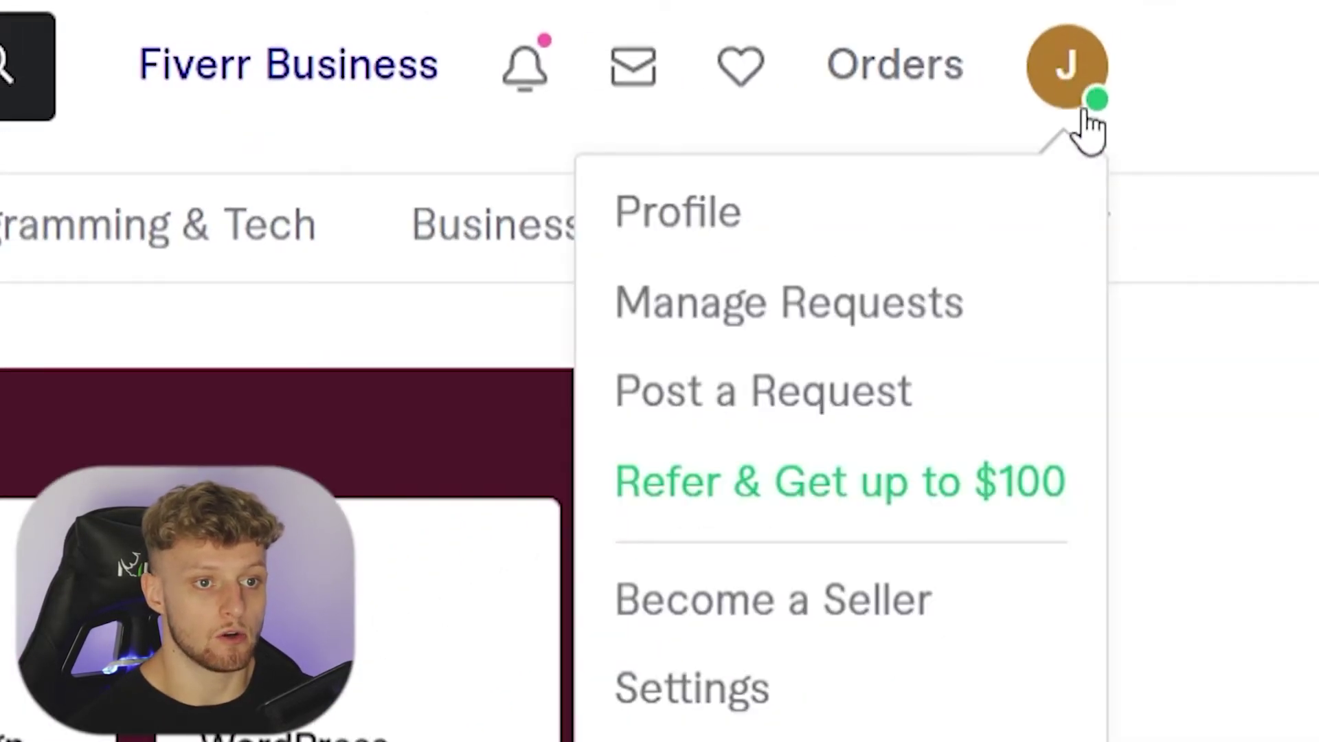
{"action": "left_click", "coordinate": [774, 601]}
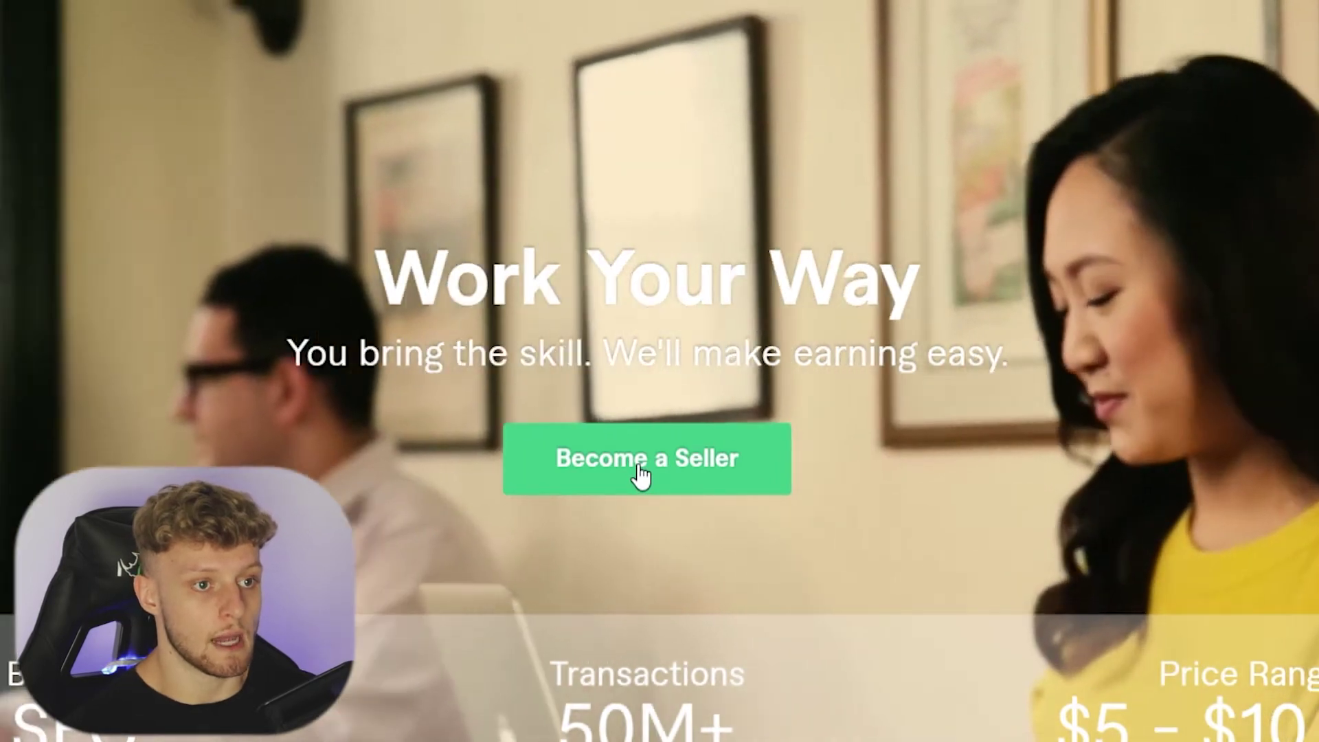
{"action": "left_click", "coordinate": [641, 472]}
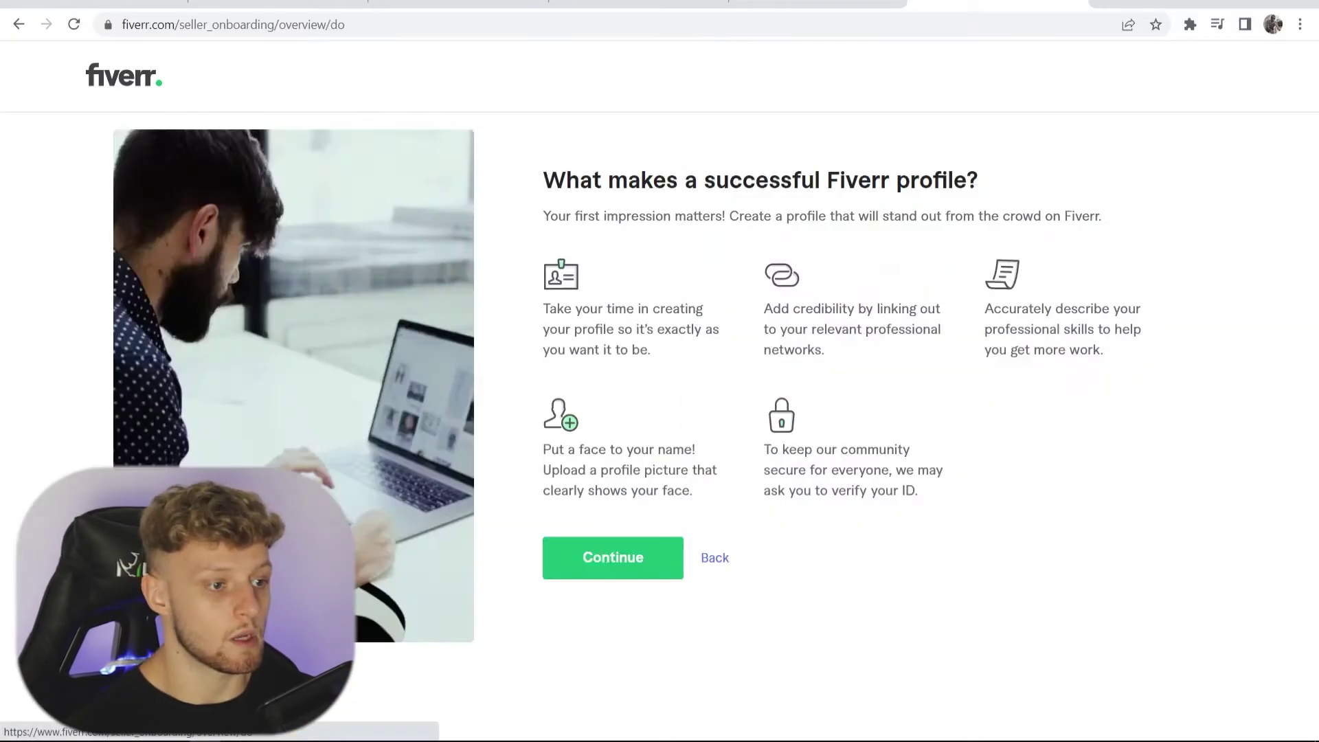
{"action": "left_click", "coordinate": [570, 581]}
{"action": "left_click", "coordinate": [616, 580]}
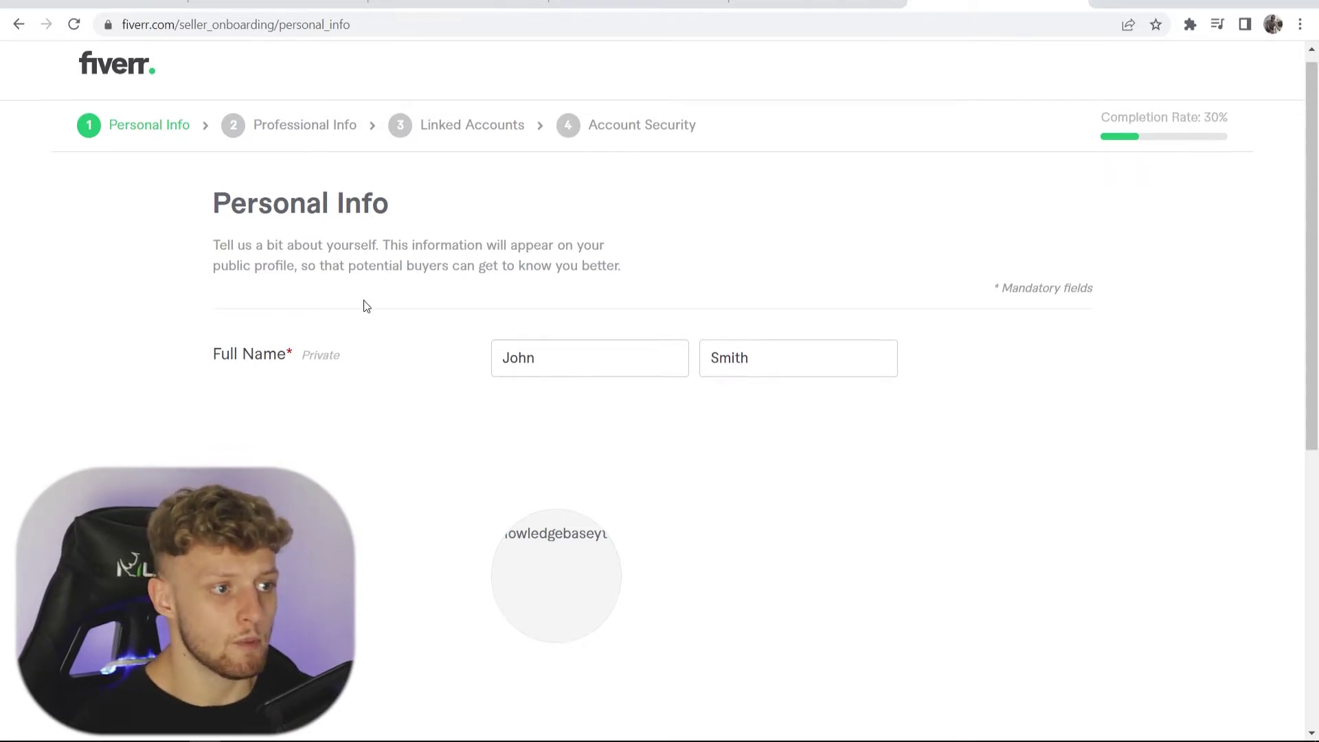
Step: Review the Personal Info form and move on to the Professional Info section of the seller onboarding
{"action": "scroll", "coordinate": [384, 312], "scroll_direction": "down", "scroll_amount": 2}
{"action": "scroll", "coordinate": [415, 451], "scroll_direction": "down", "scroll_amount": 4}
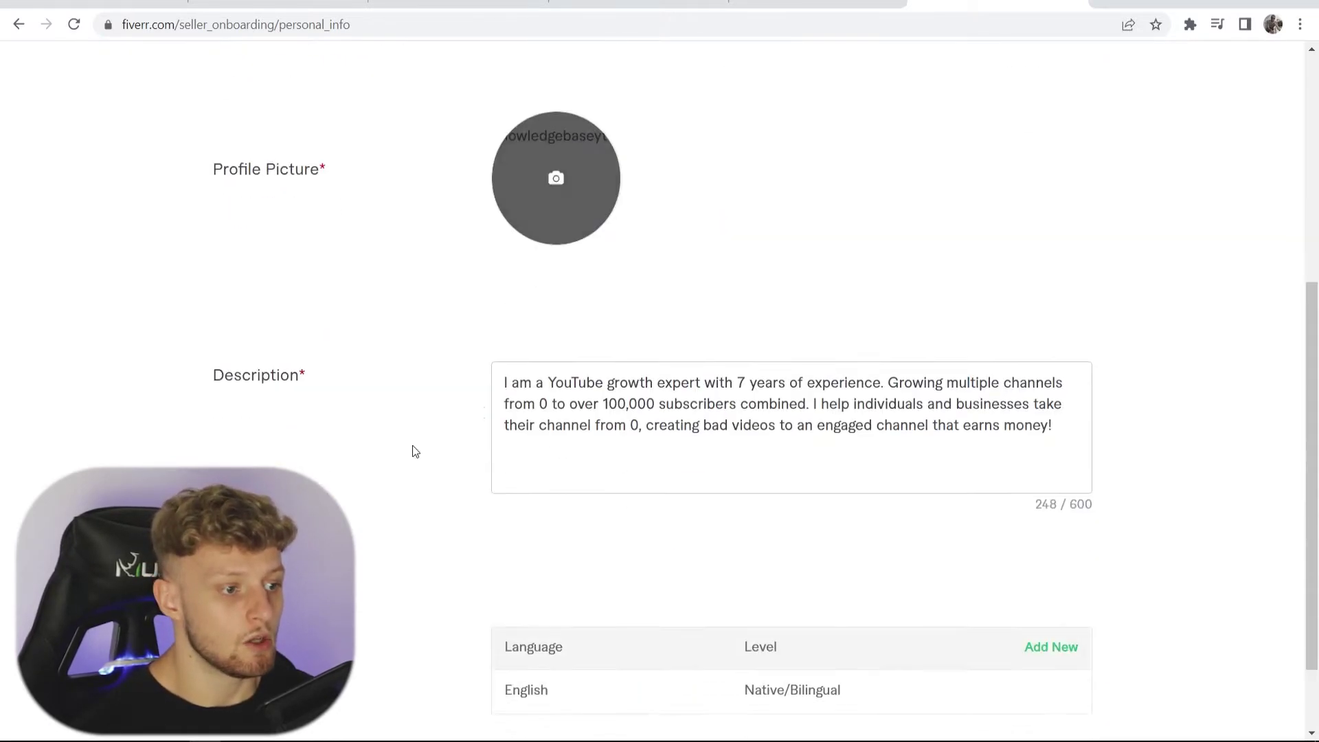
{"action": "scroll", "coordinate": [343, 233], "scroll_direction": "up", "scroll_amount": 7}
{"action": "left_click", "coordinate": [273, 140]}
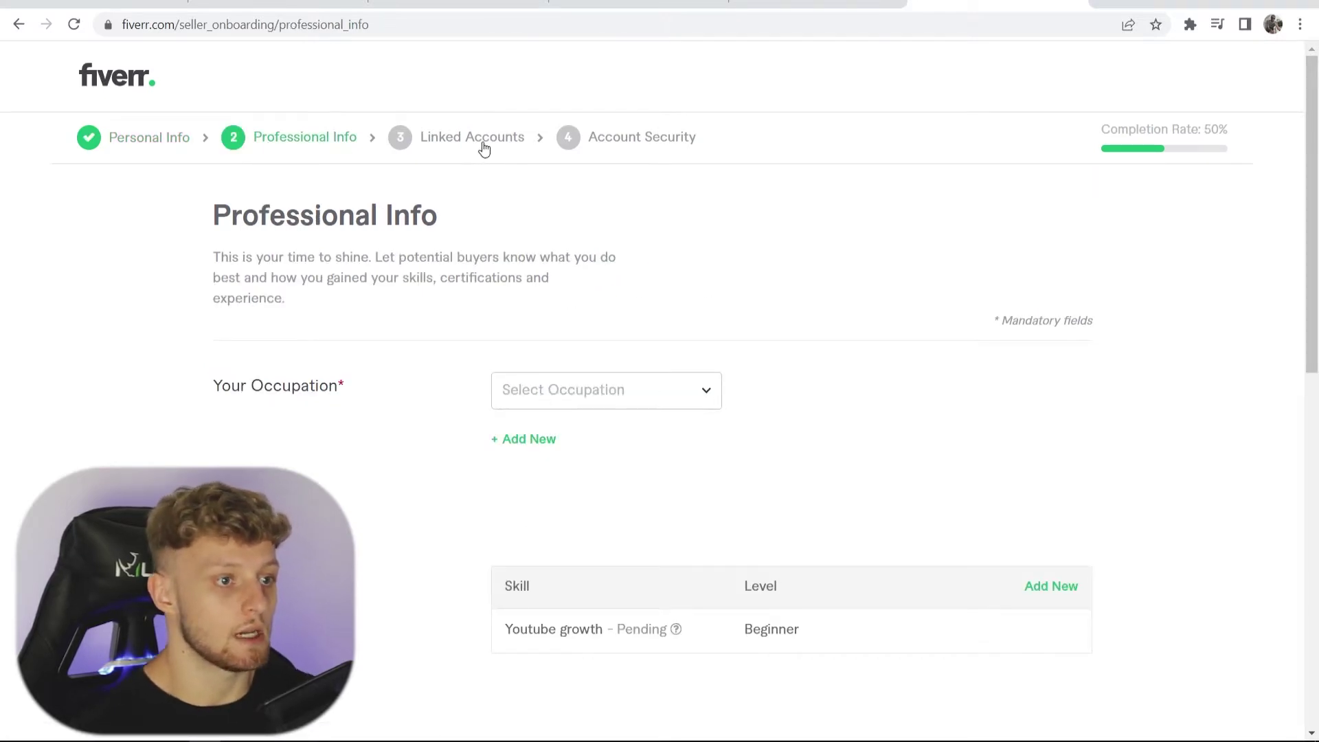
{"action": "scroll", "coordinate": [745, 346], "scroll_direction": "down", "scroll_amount": 4}
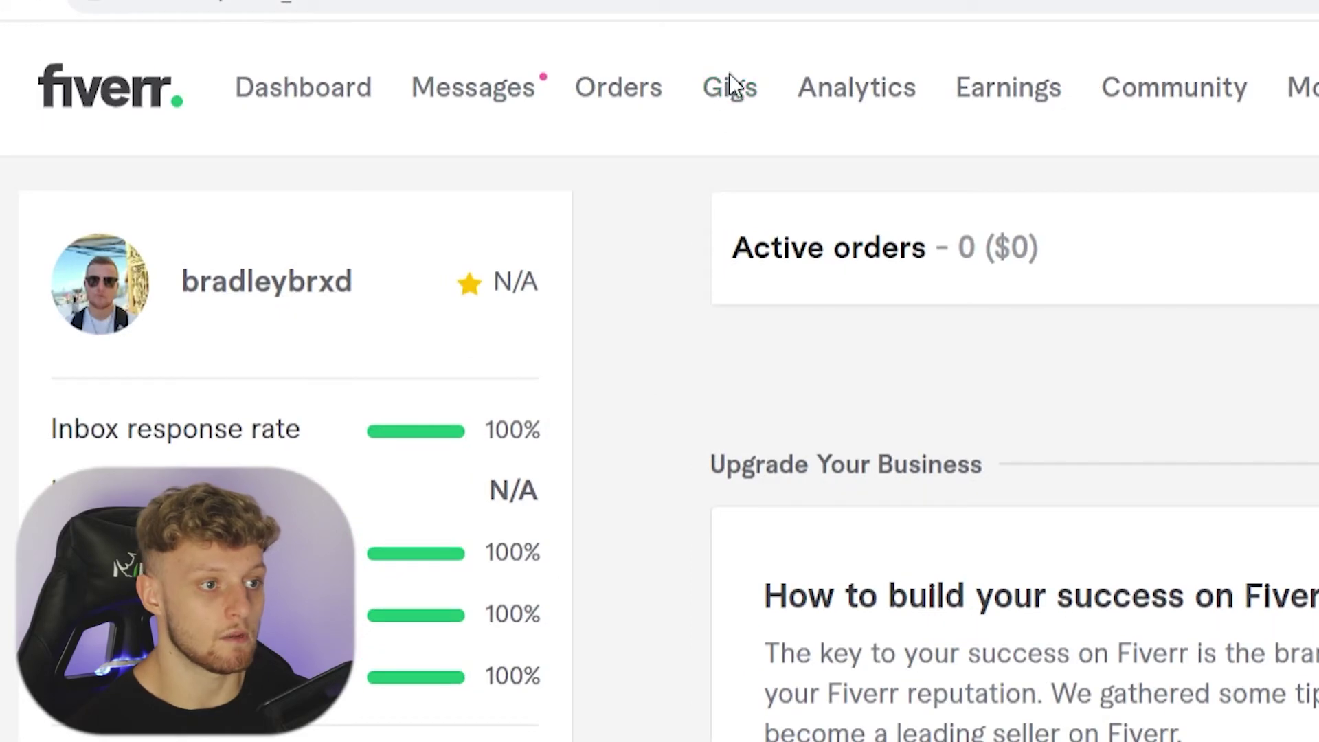
Step: Open the Gigs page from the seller dashboard and start creating a new gig
{"action": "left_click", "coordinate": [730, 86]}
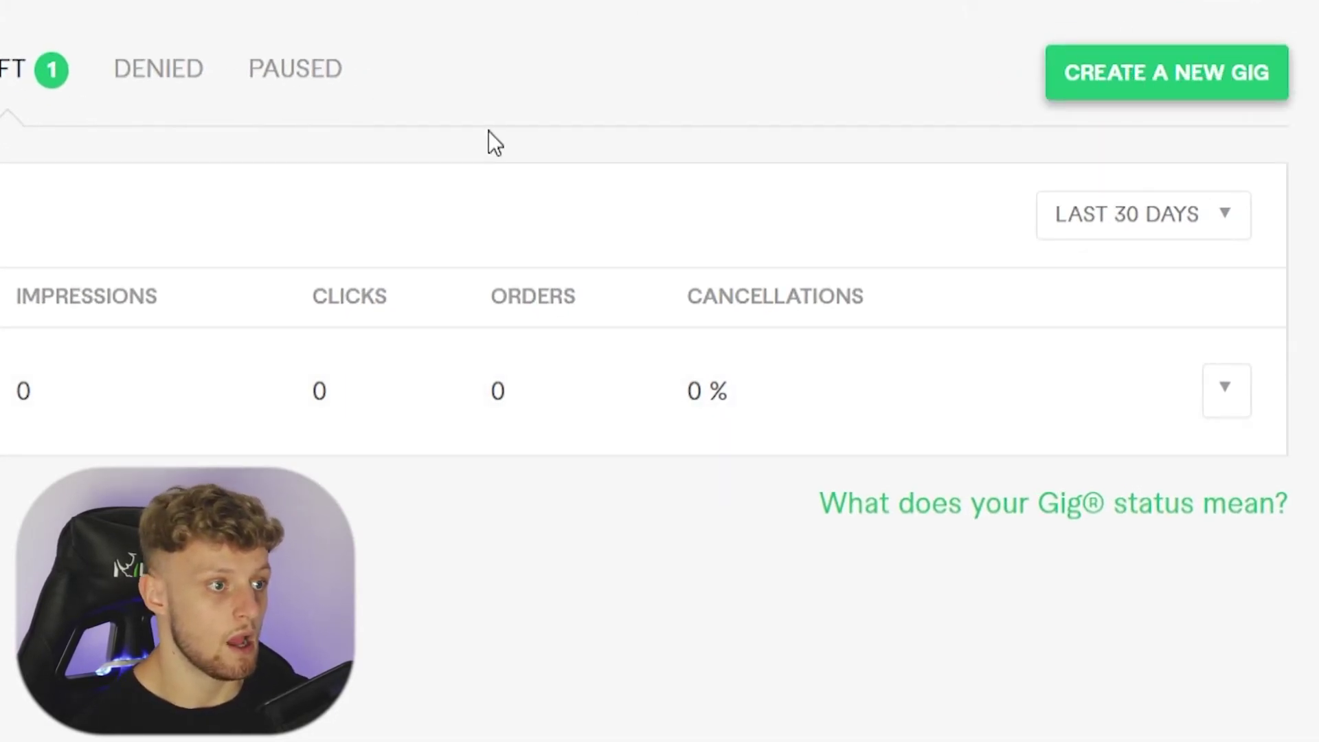
{"action": "left_click", "coordinate": [487, 221]}
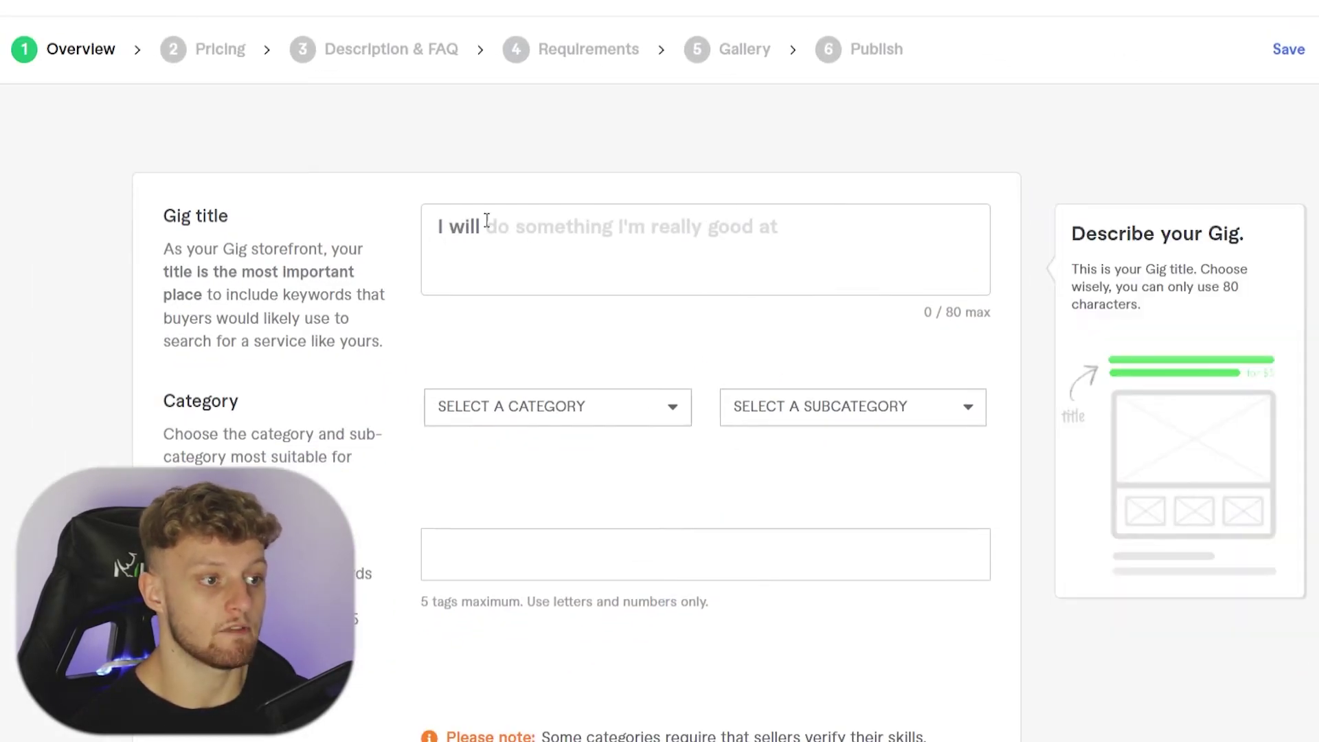
{"action": "left_click_drag", "start_coordinate": [230, 218], "coordinate": [147, 215]}
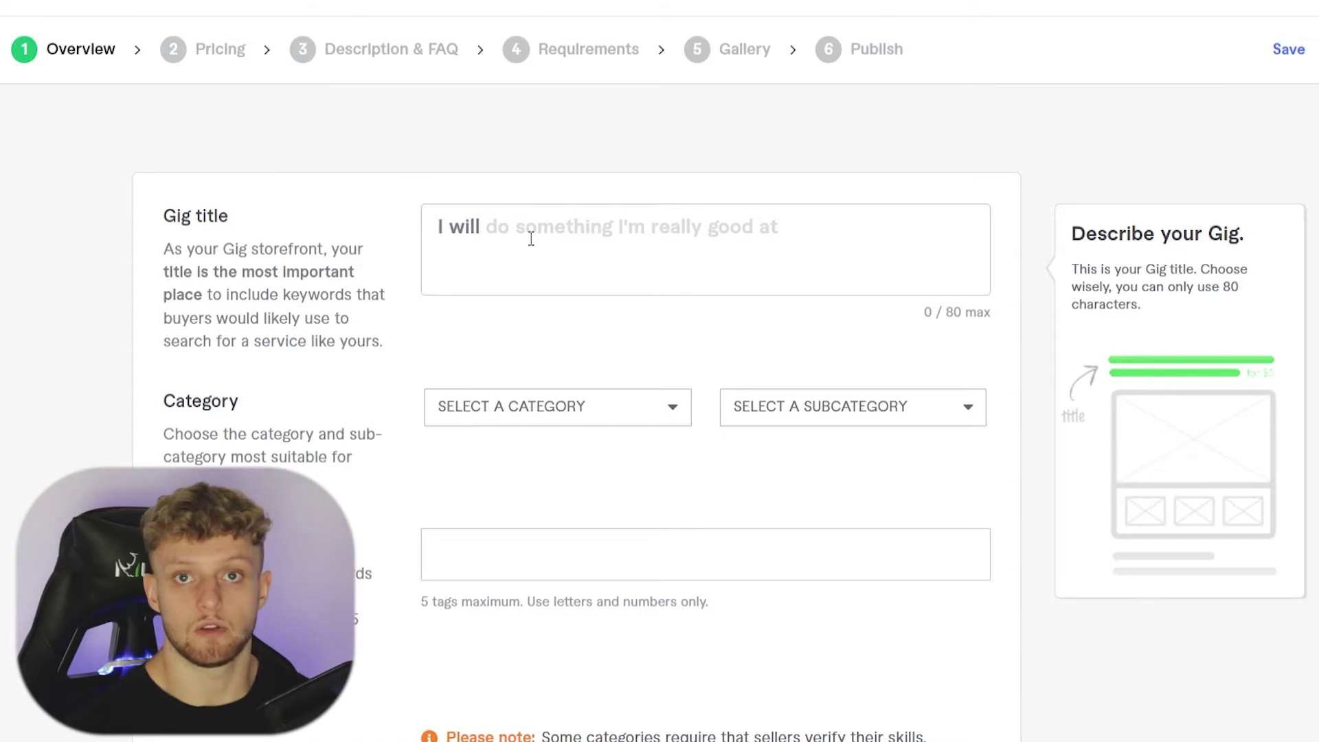
Step: Enter "create high quality youtube thumbnails" as the gig title after "I will"
{"action": "left_click", "coordinate": [583, 227]}
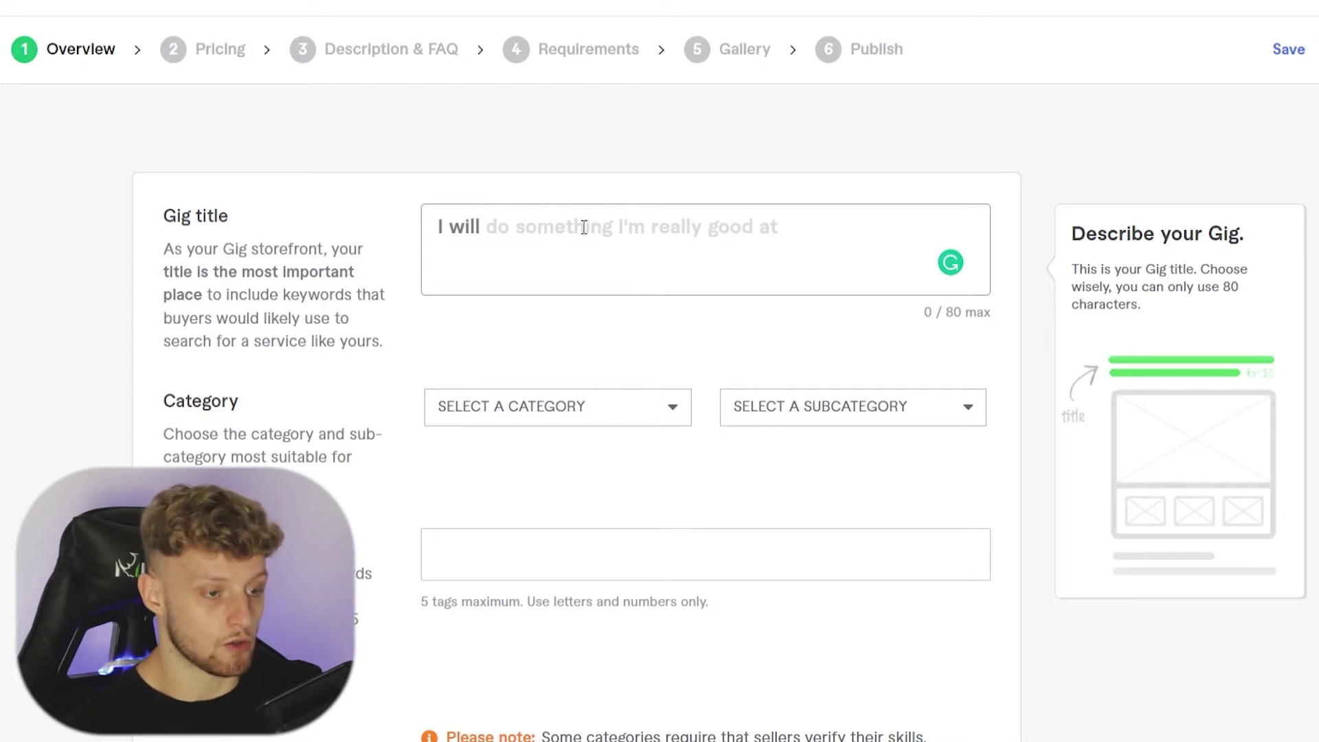
{"action": "type", "text": "create high q"}
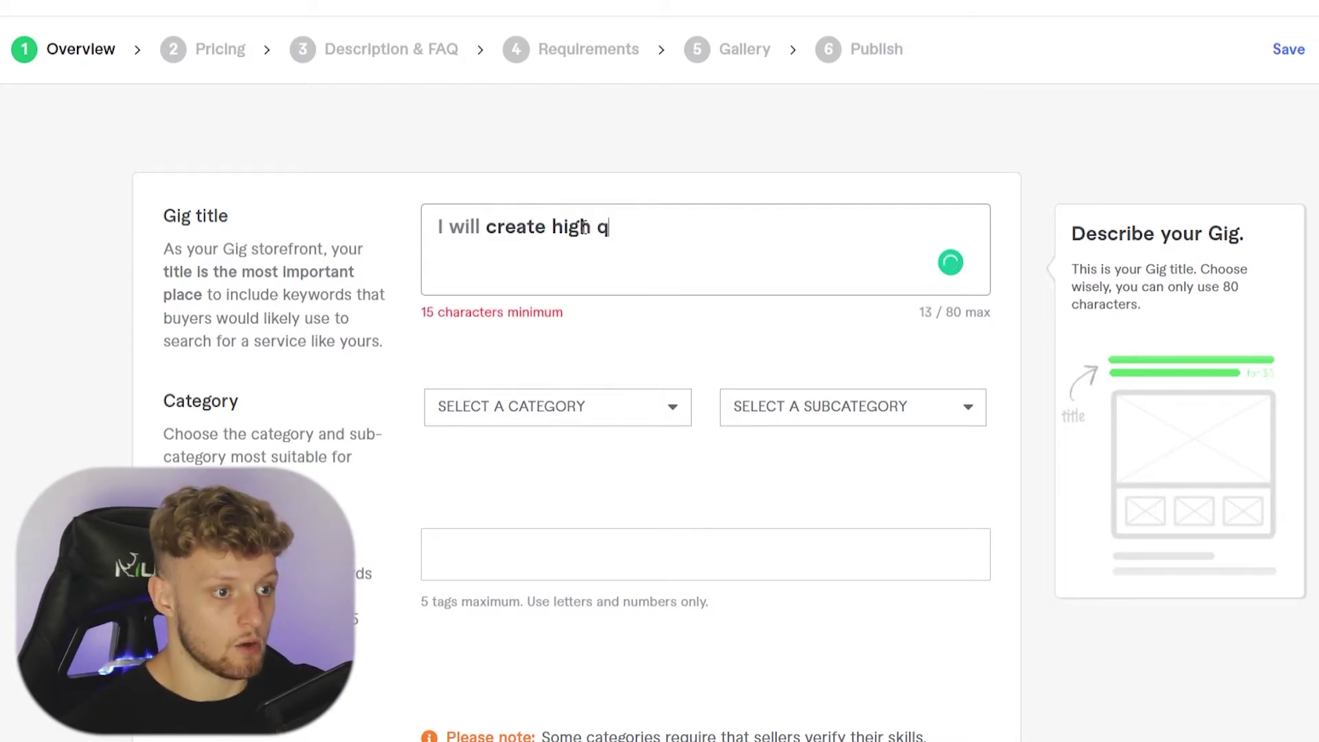
{"action": "type", "text": "uality youtube t"}
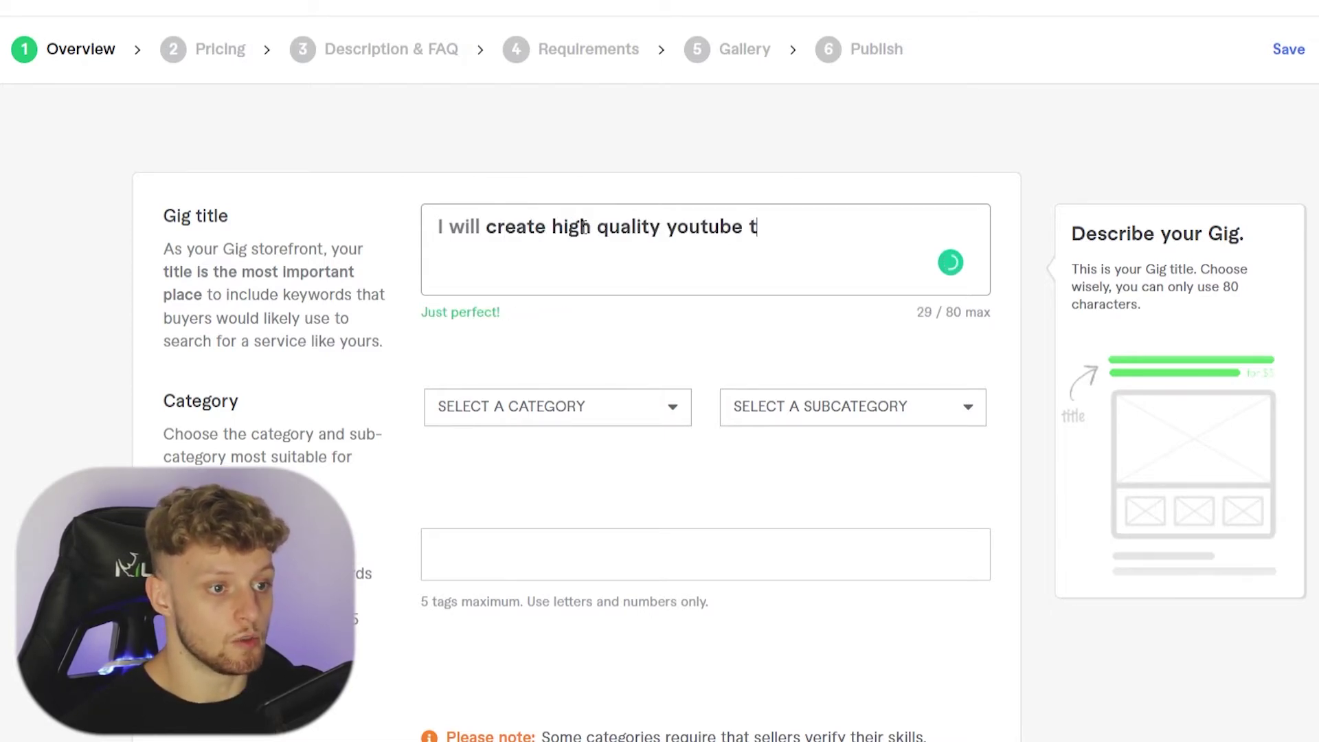
{"action": "type", "text": "humbnails"}
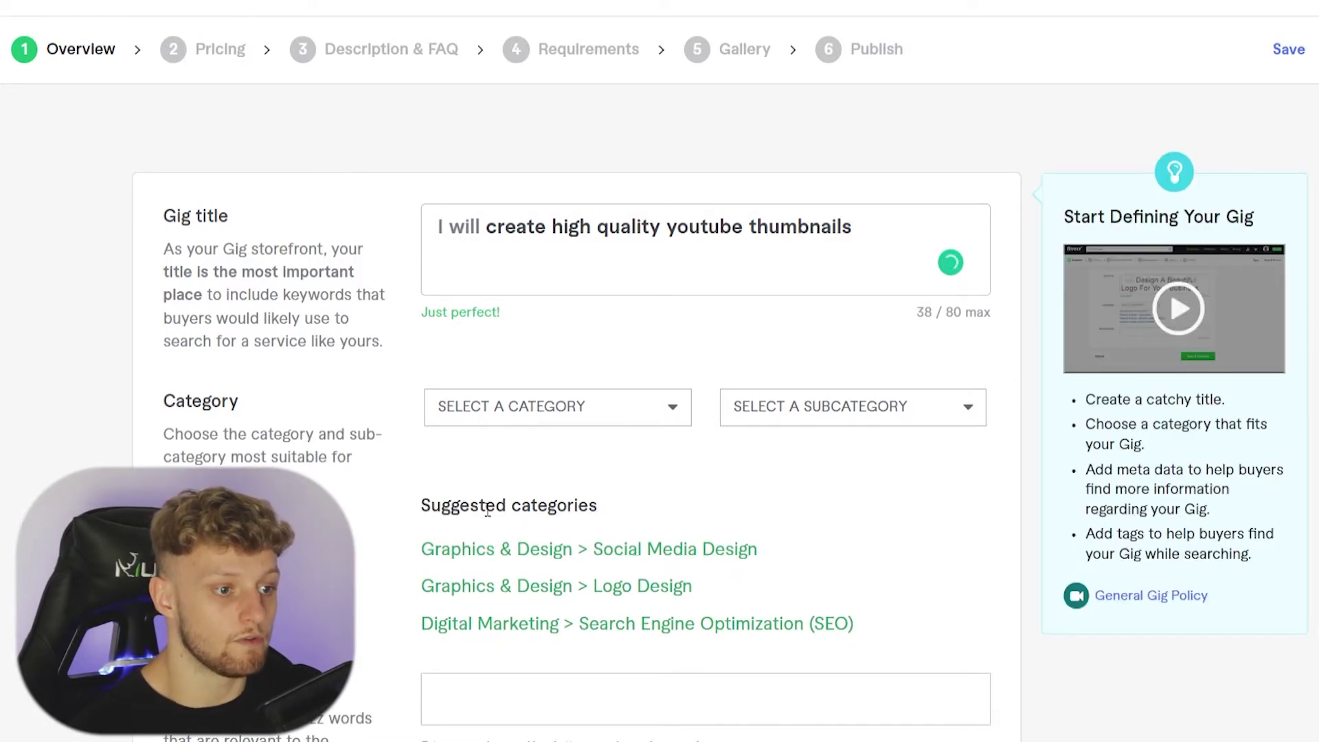
Step: Set the gig category to Graphics & Design and accept the spelling suggestion "high-quality" in the title
{"action": "scroll", "coordinate": [522, 515], "scroll_direction": "down", "scroll_amount": 2}
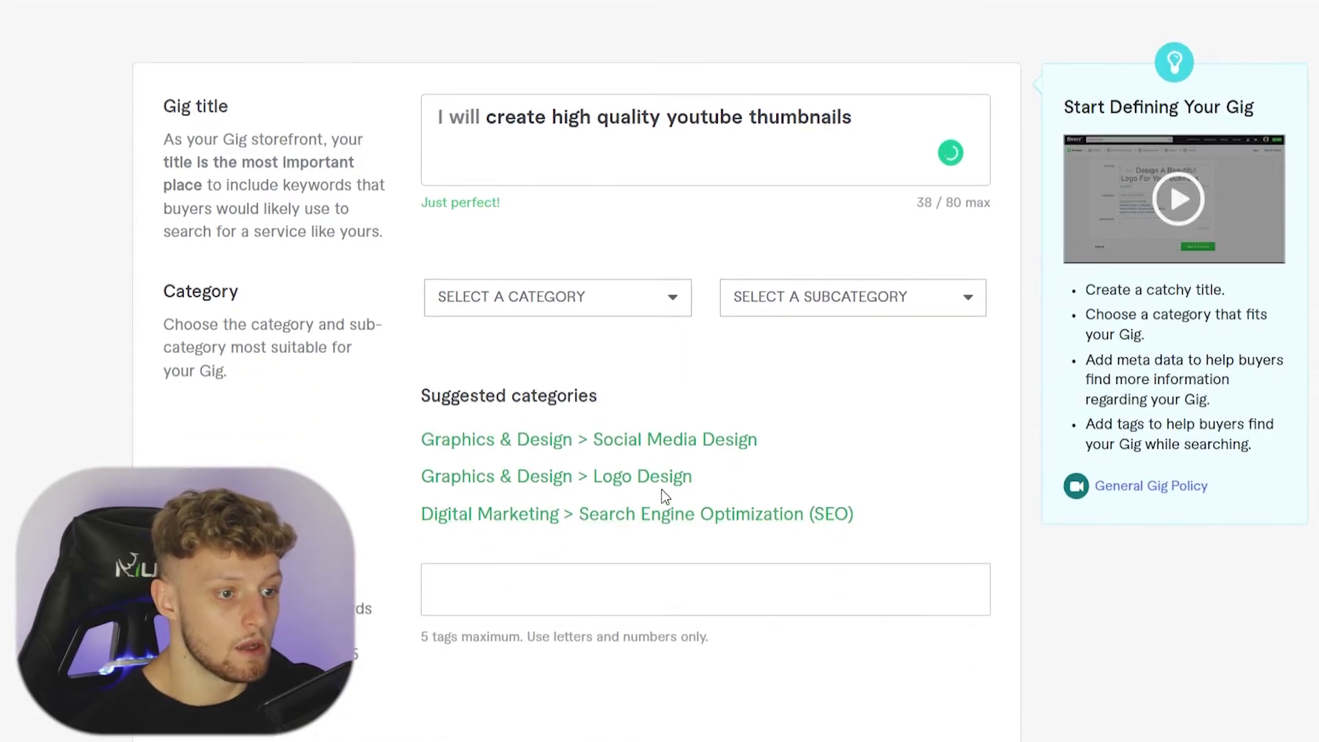
{"action": "left_click", "coordinate": [490, 302]}
{"action": "left_click", "coordinate": [476, 315]}
{"action": "mouse_move", "coordinate": [604, 115]}
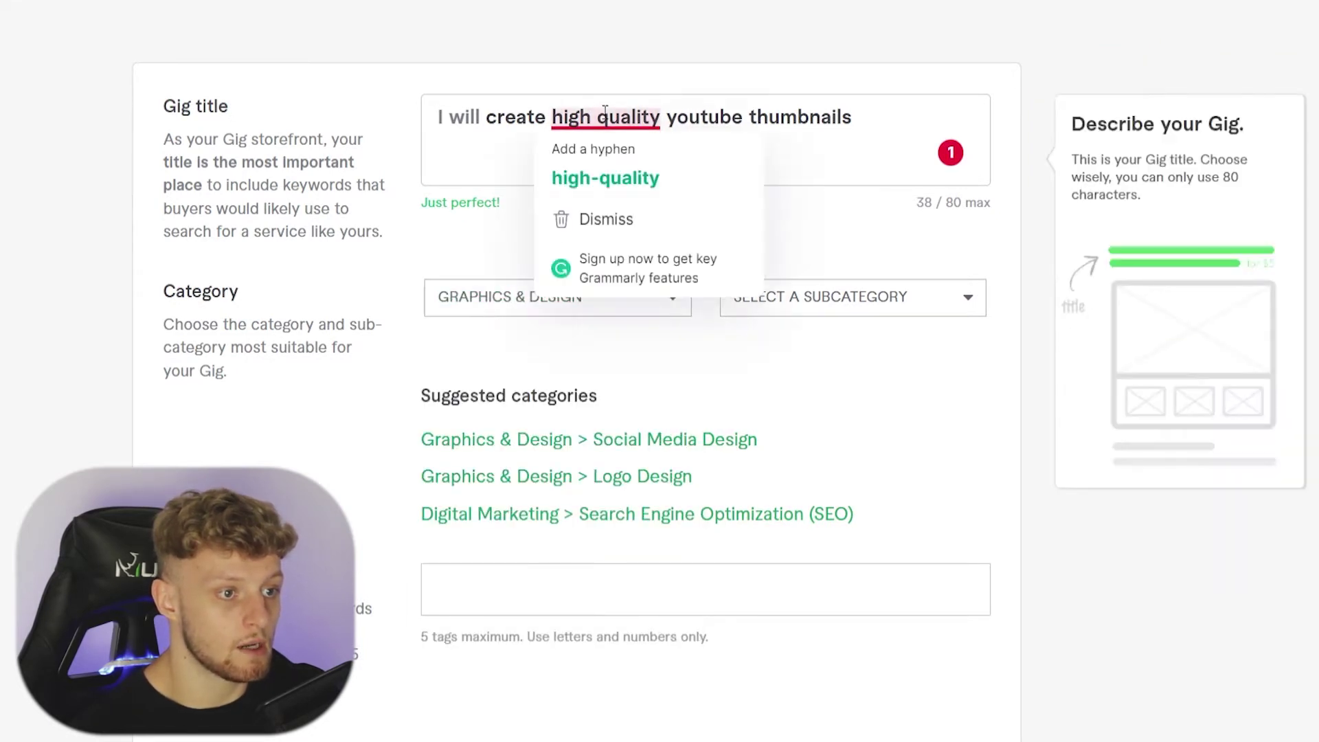
{"action": "left_click", "coordinate": [612, 176]}
Step: Set the gig's subcategory to Web Banners
{"action": "left_click", "coordinate": [829, 300]}
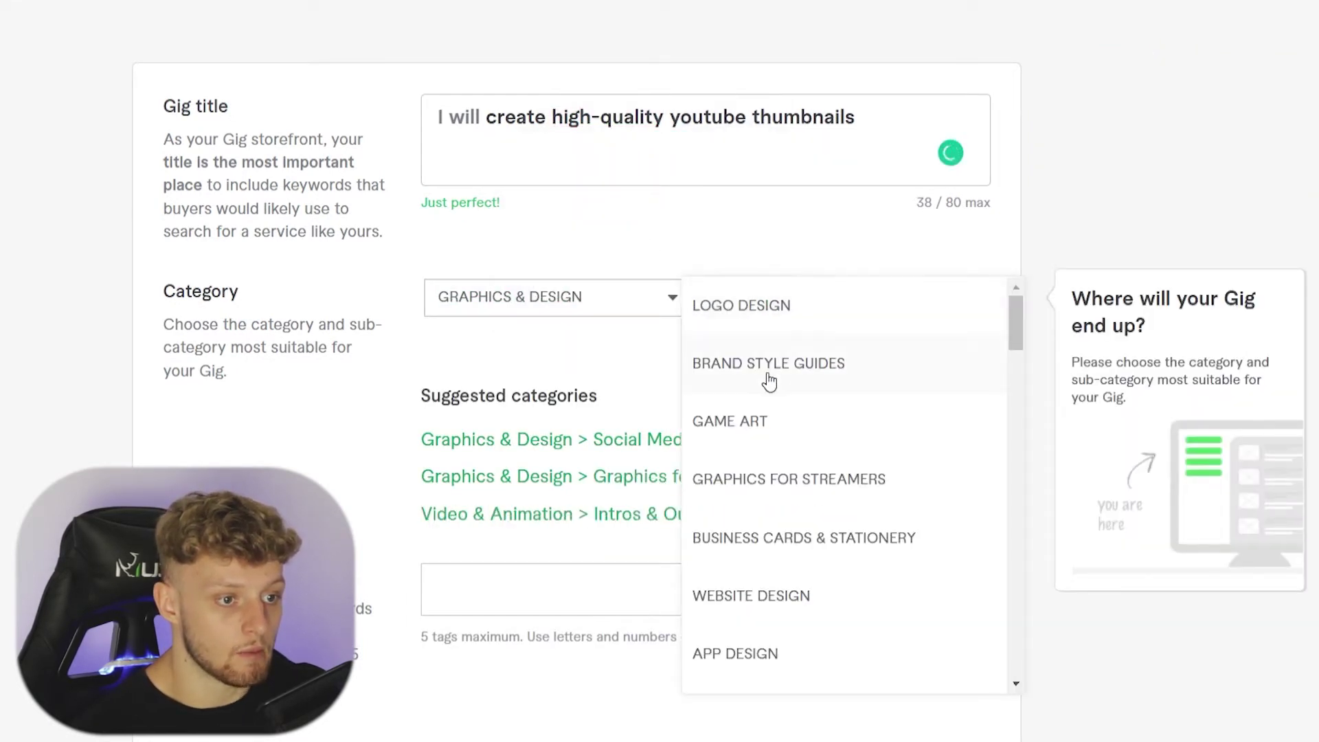
{"action": "scroll", "coordinate": [827, 463], "scroll_direction": "down", "scroll_amount": 2}
{"action": "scroll", "coordinate": [826, 464], "scroll_direction": "down", "scroll_amount": 12}
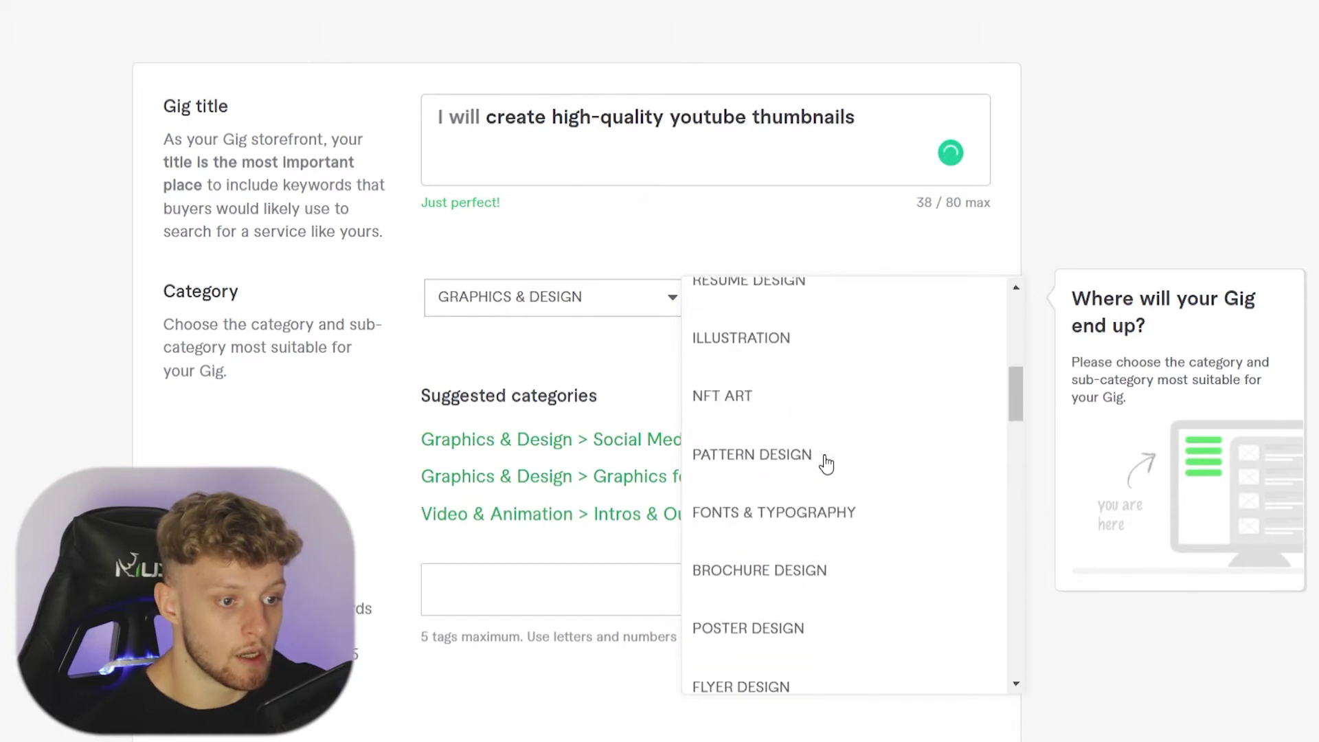
{"action": "mouse_move", "coordinate": [1020, 441]}
{"action": "left_mouse_down"}
{"action": "mouse_move", "coordinate": [994, 609]}
{"action": "mouse_move", "coordinate": [1006, 451]}
{"action": "left_mouse_up"}
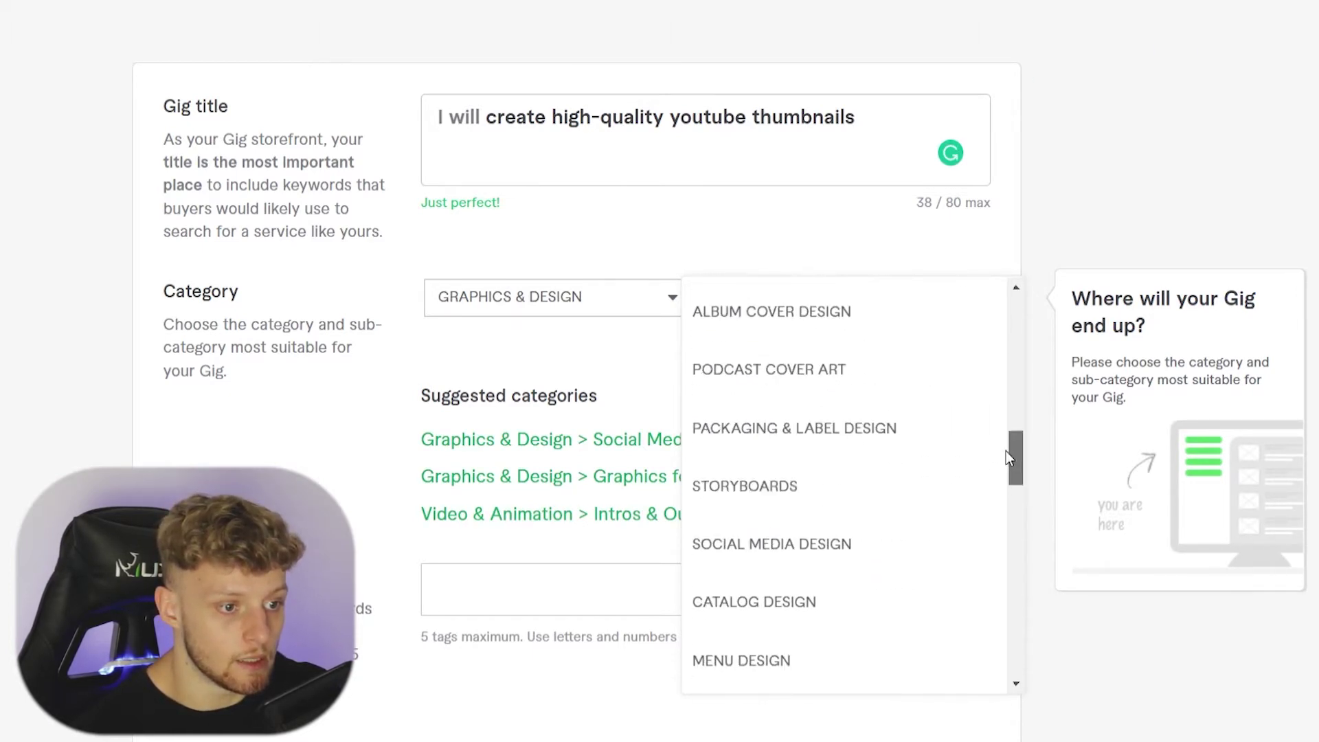
{"action": "scroll", "coordinate": [957, 515], "scroll_direction": "down", "scroll_amount": 3}
{"action": "left_click", "coordinate": [768, 452]}
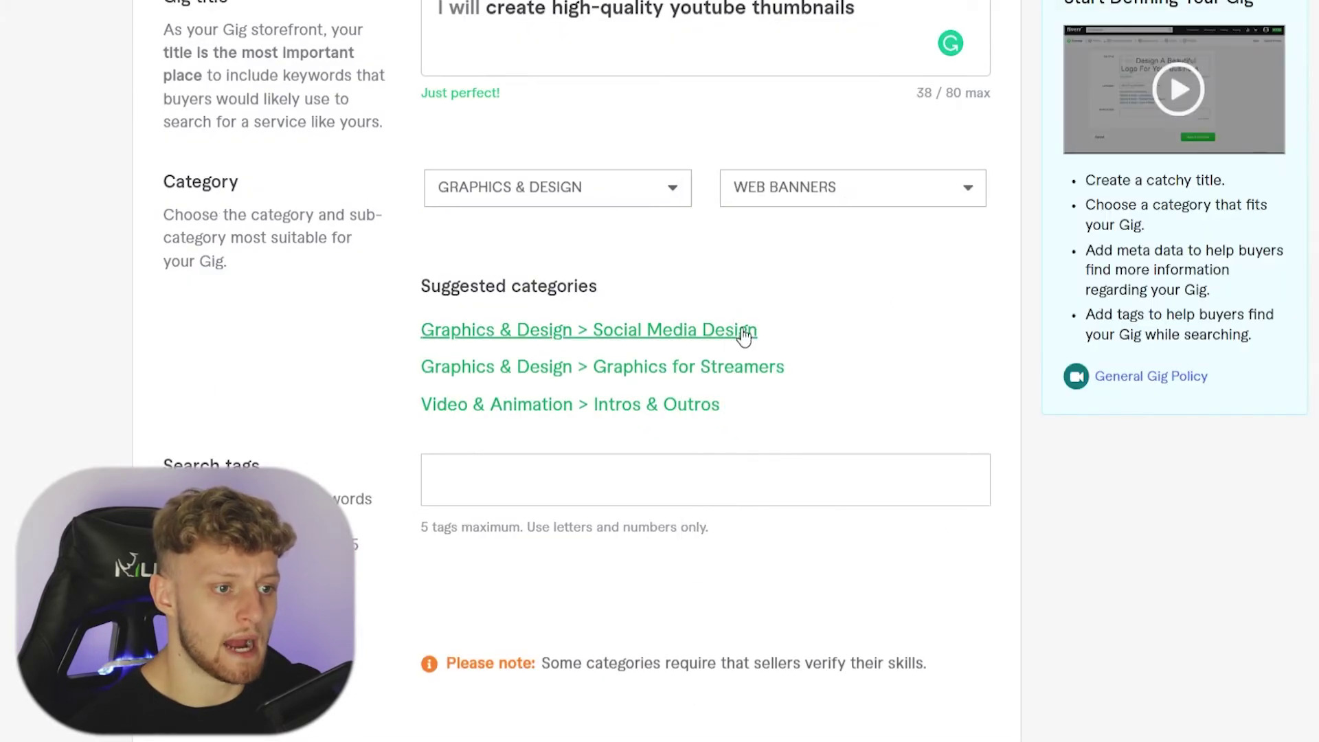
Step: Apply the suggested category Graphics & Design > Social Media Design and mark YouTube as the platform in the gig metadata
{"action": "left_click", "coordinate": [697, 335]}
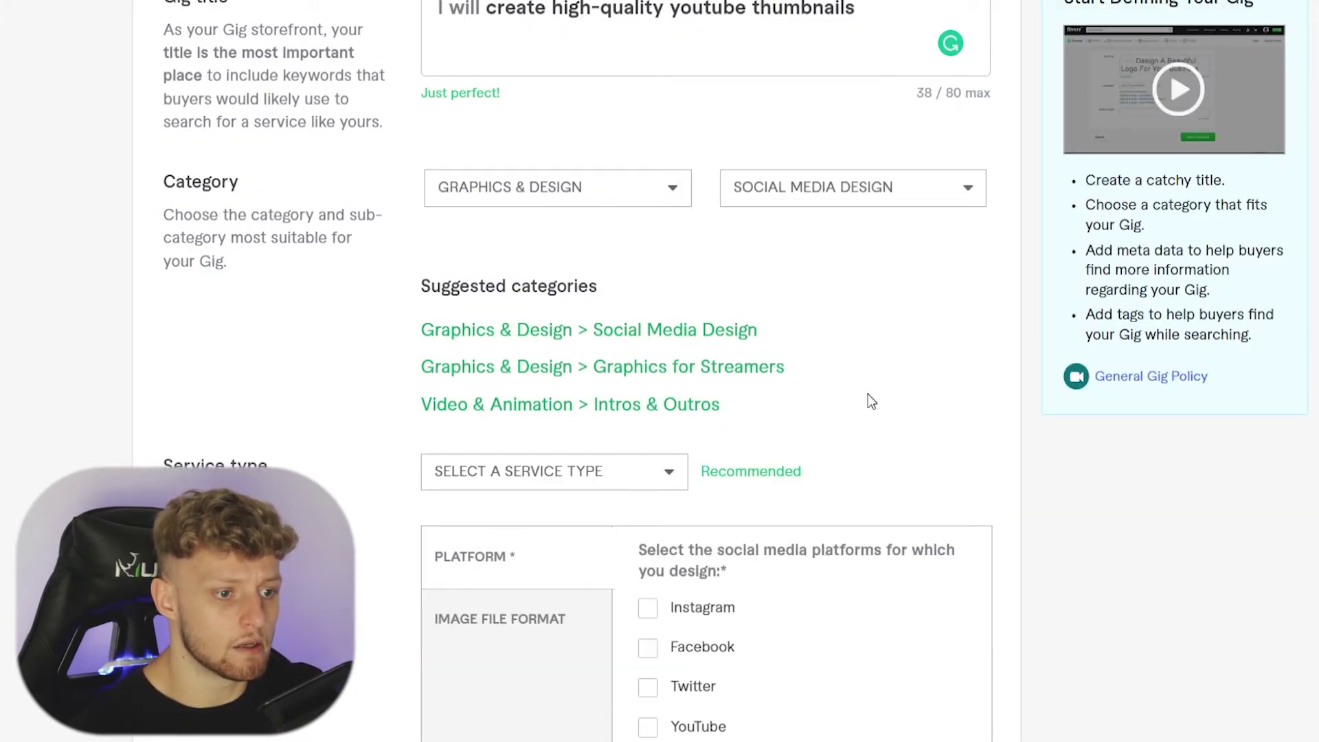
{"action": "scroll", "coordinate": [867, 394], "scroll_direction": "down", "scroll_amount": 5}
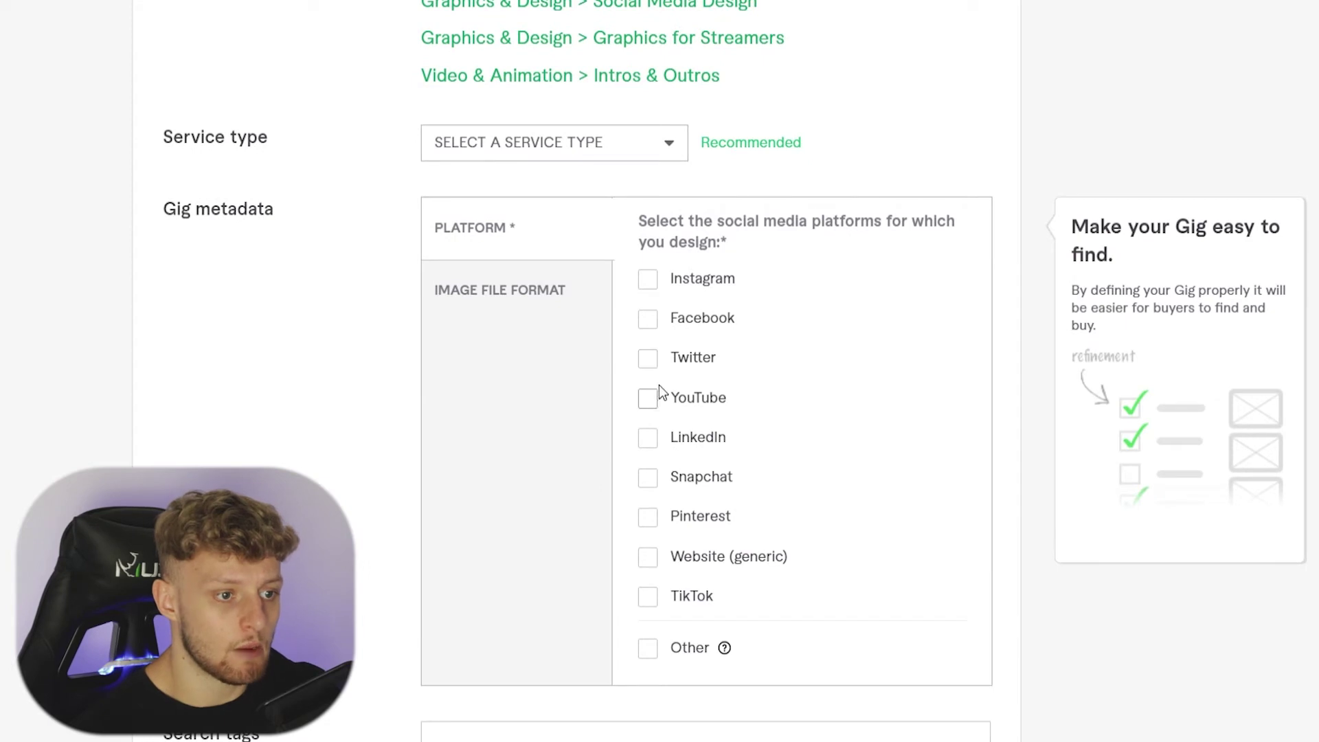
{"action": "left_click", "coordinate": [649, 410]}
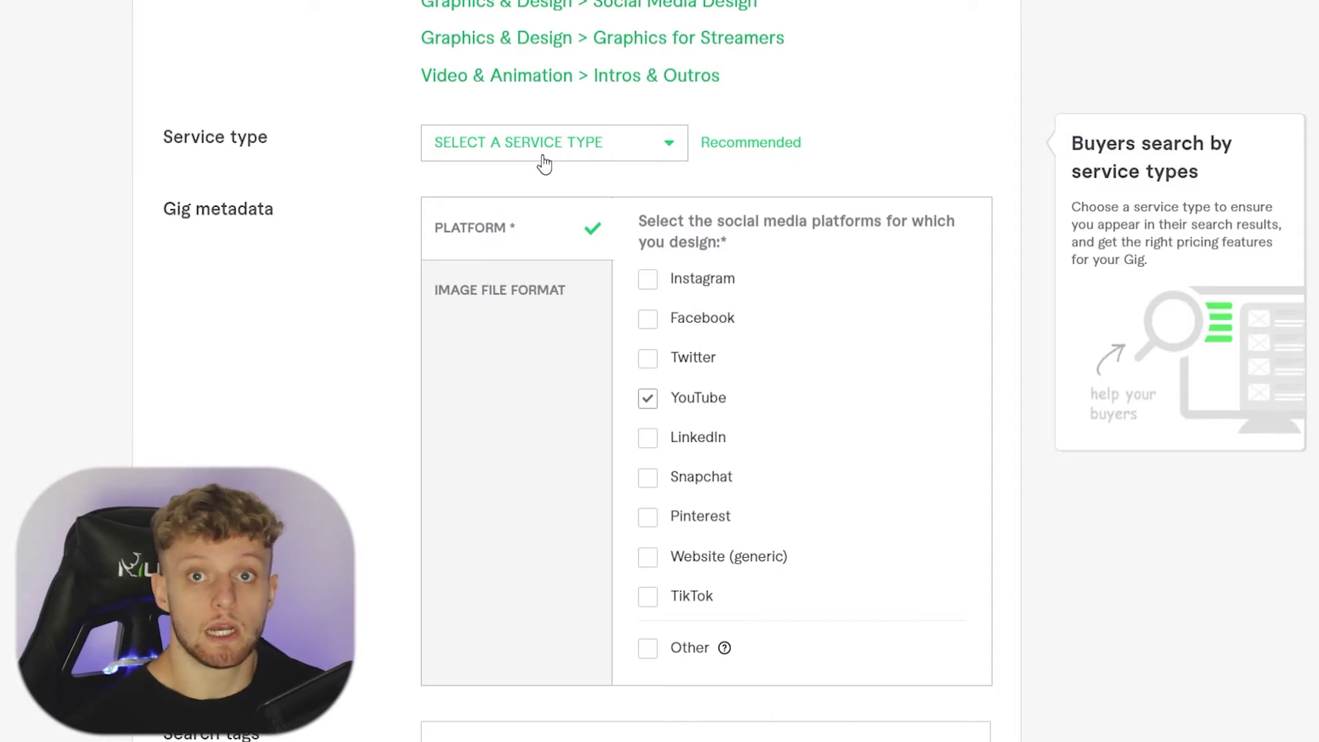
Step: Set the service type to Thumbnails Design and select Social Media as the platform type in the gig metadata
{"action": "scroll", "coordinate": [618, 151], "scroll_direction": "up", "scroll_amount": 5}
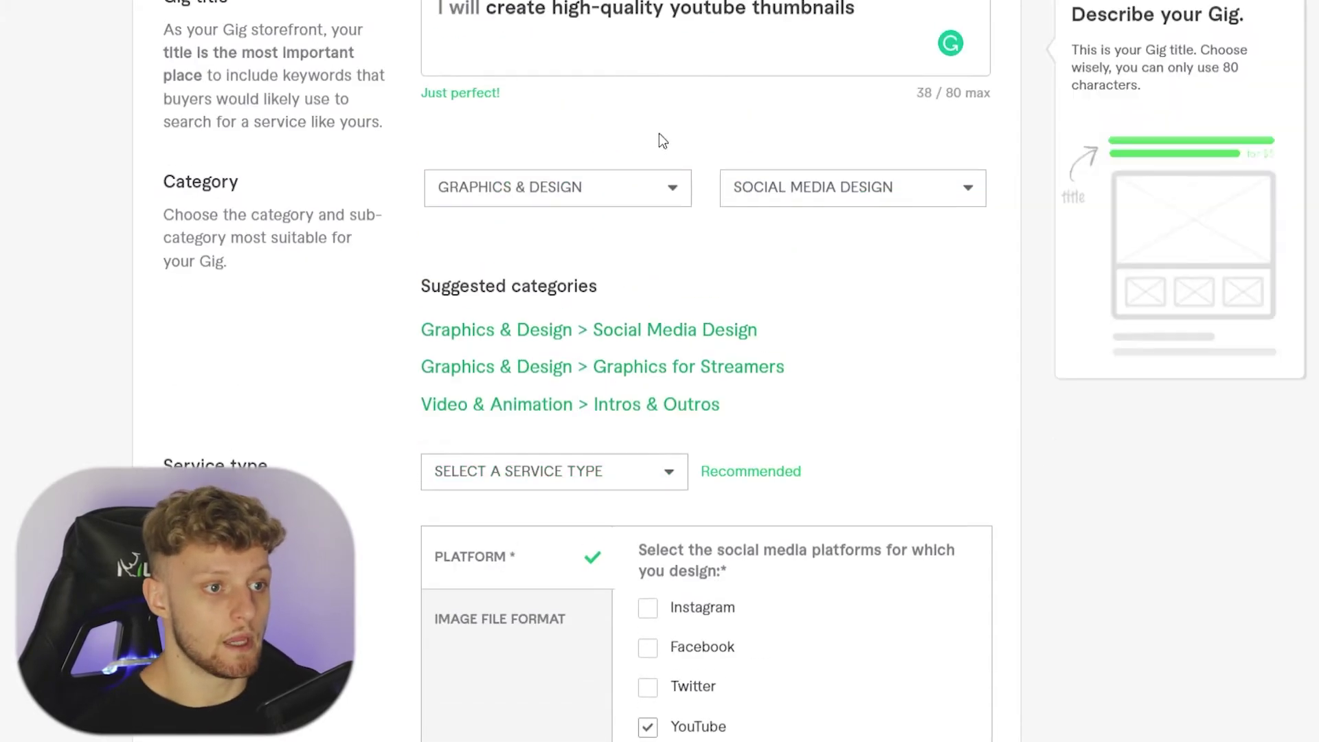
{"action": "scroll", "coordinate": [868, 377], "scroll_direction": "down", "scroll_amount": 2}
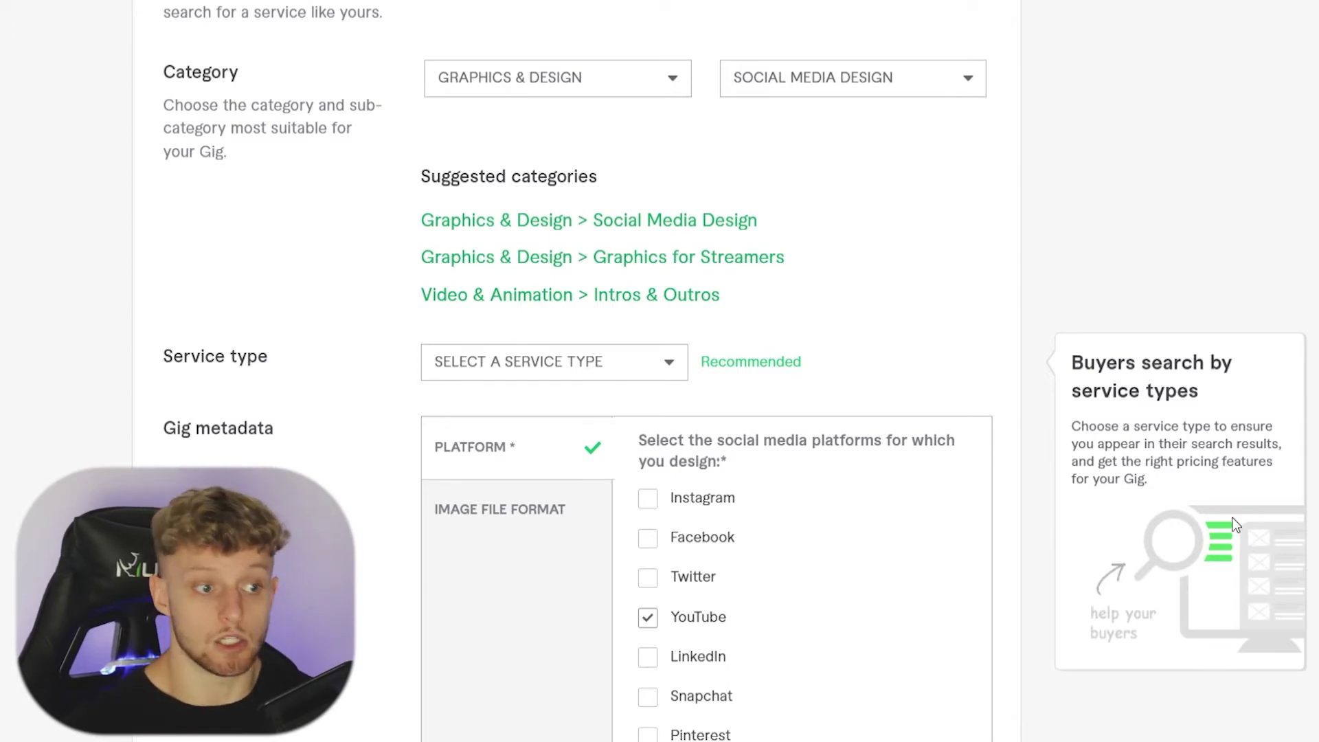
{"action": "scroll", "coordinate": [654, 286], "scroll_direction": "down", "scroll_amount": 2}
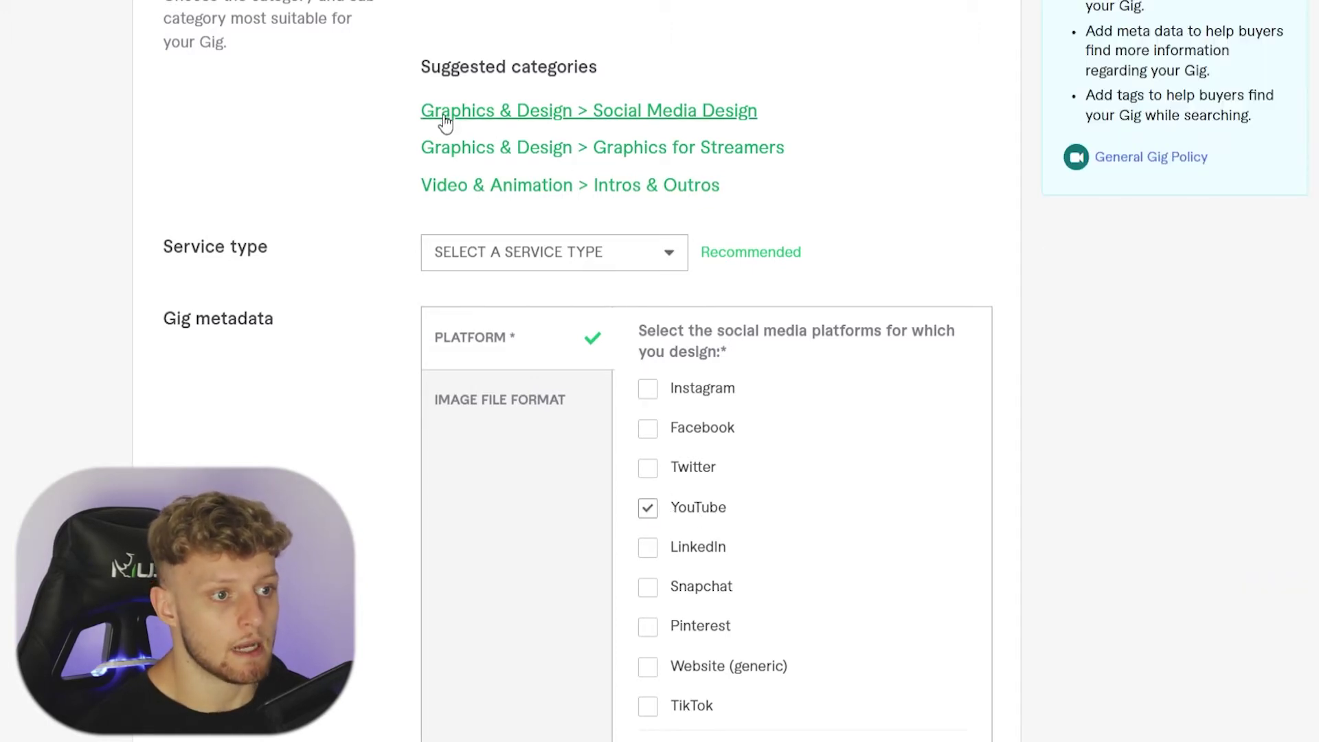
{"action": "left_click", "coordinate": [547, 253]}
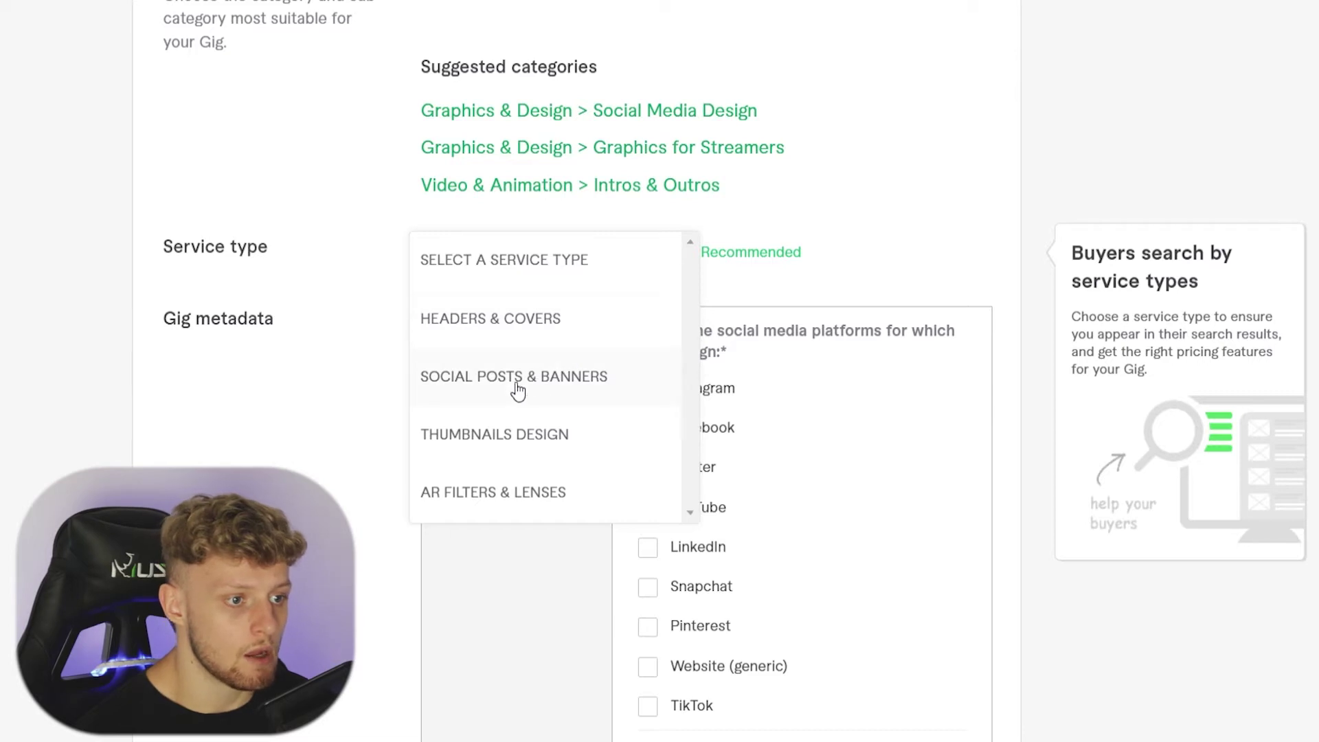
{"action": "left_click", "coordinate": [491, 445]}
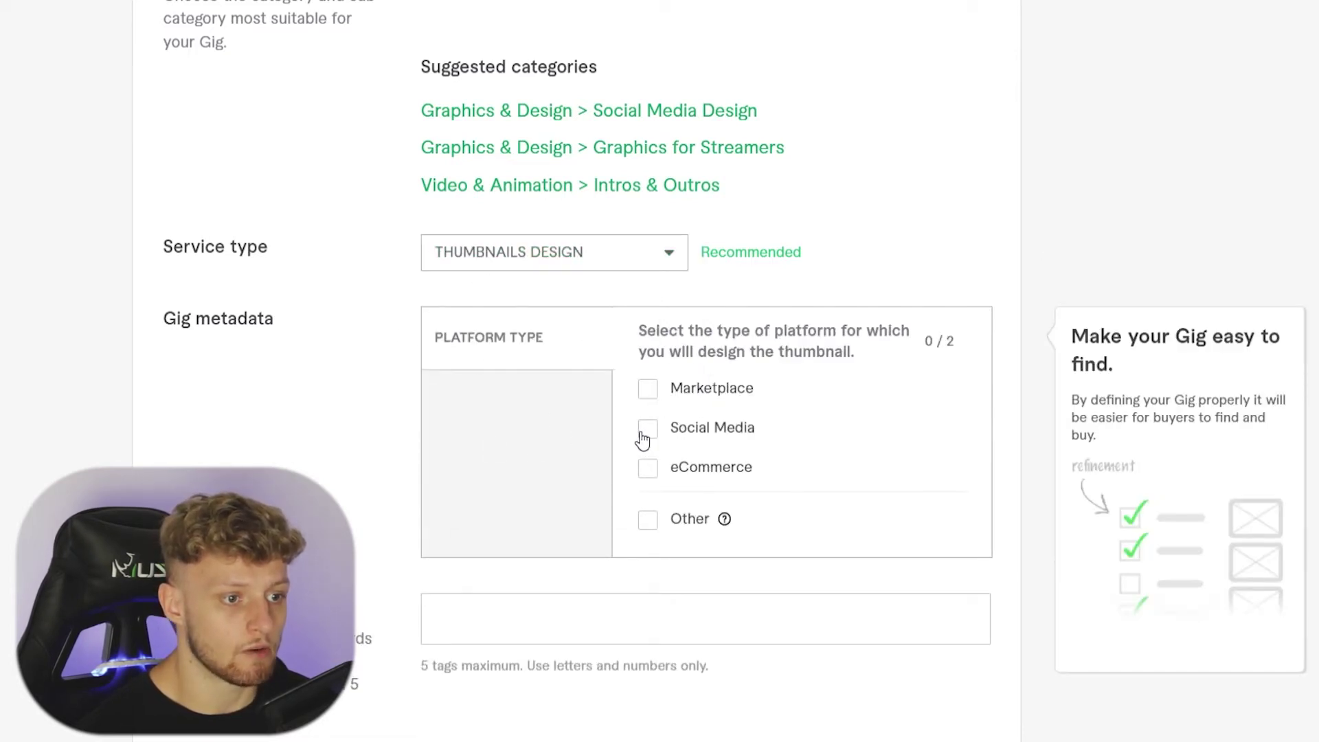
{"action": "left_click", "coordinate": [646, 431]}
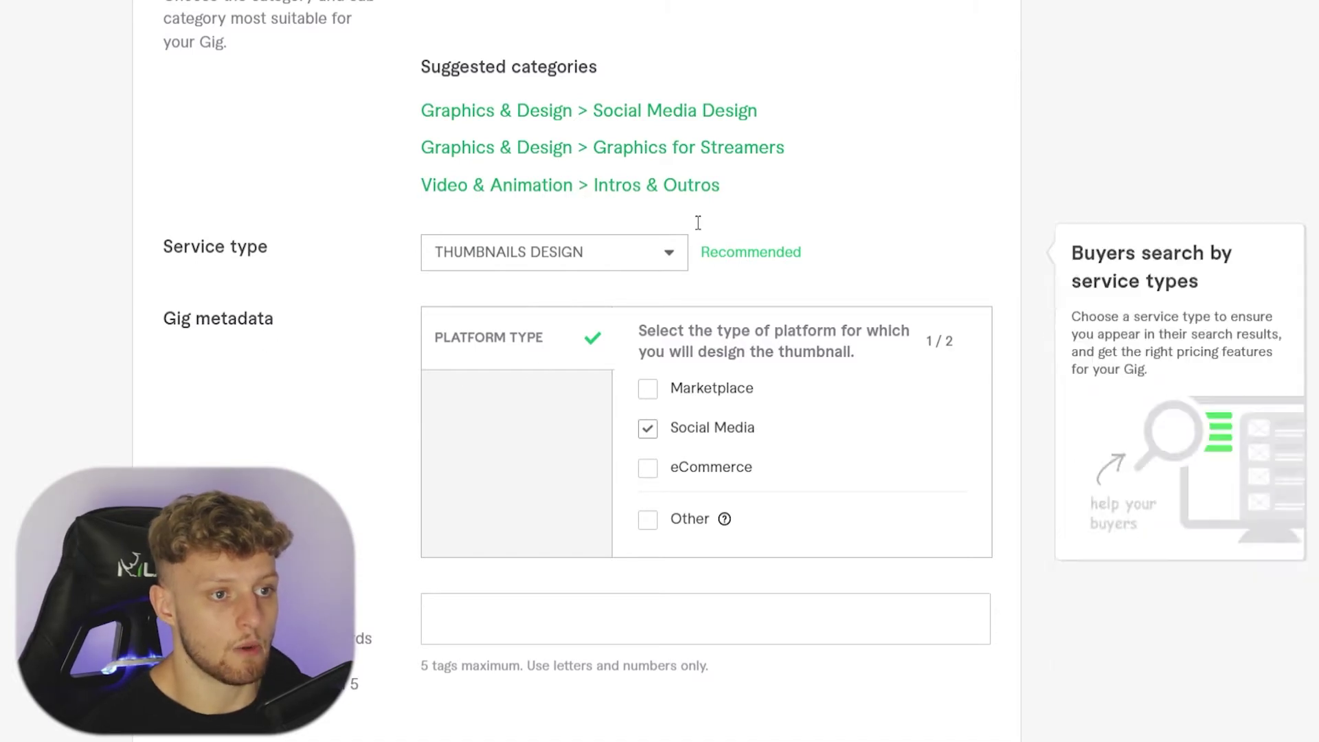
Step: Add the search tags "youtube thumbnails", "youtube", "youtube growth" and "thumbnails" to the gig
{"action": "scroll", "coordinate": [346, 342], "scroll_direction": "down", "scroll_amount": 3}
{"action": "scroll", "coordinate": [514, 439], "scroll_direction": "down", "scroll_amount": 2}
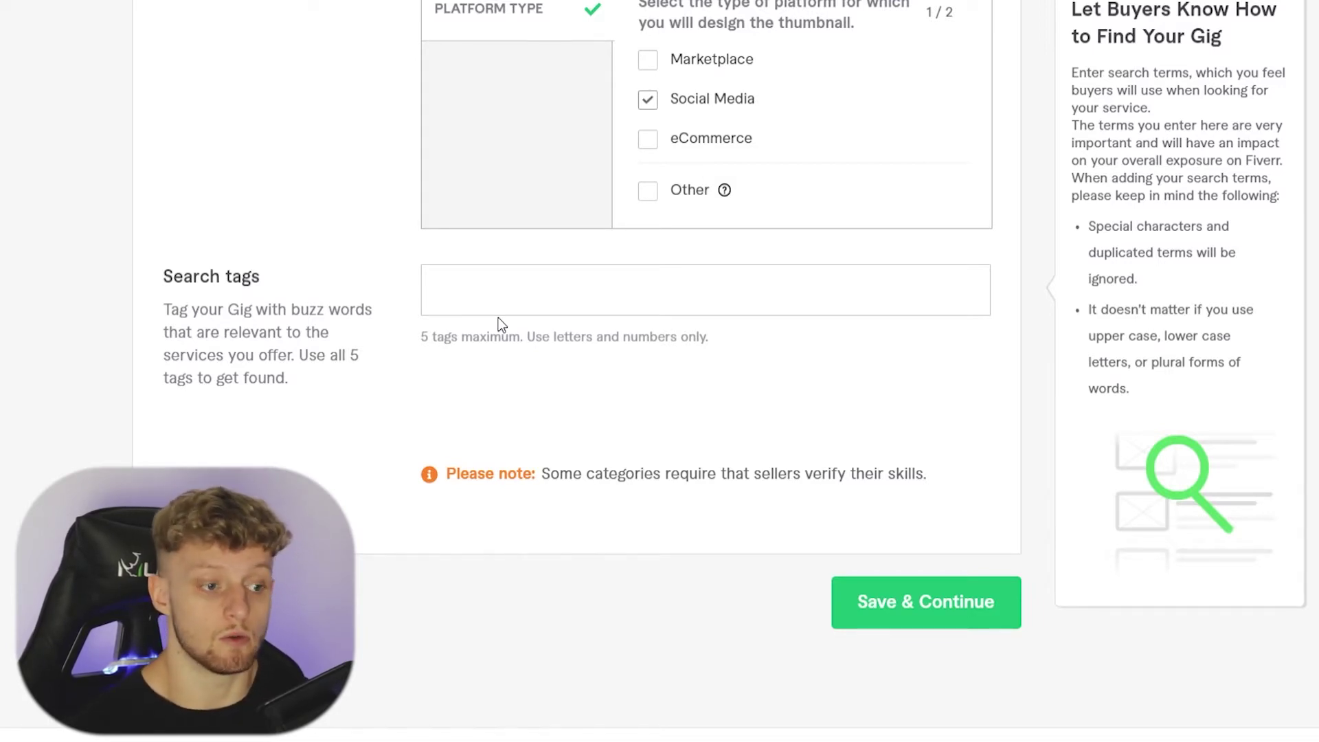
{"action": "left_click", "coordinate": [510, 292]}
{"action": "type", "text": "youtub"}
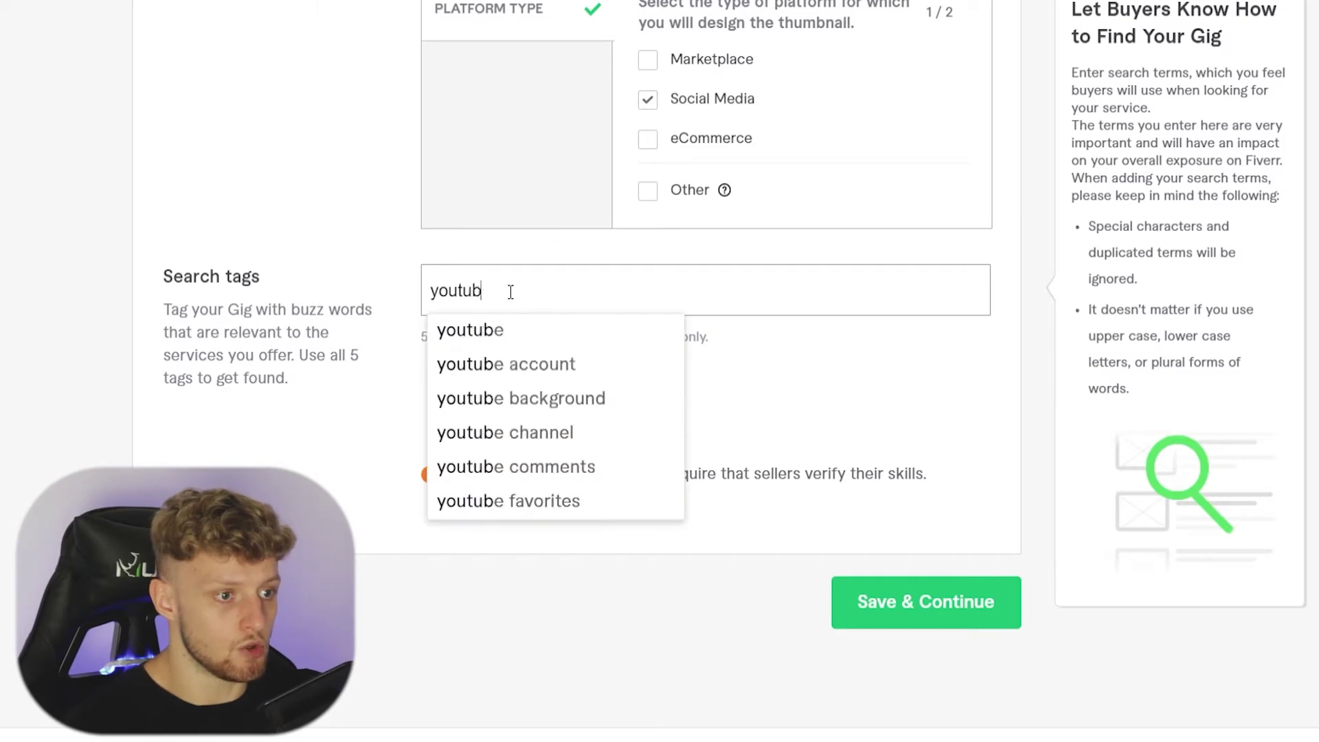
{"action": "type", "text": "e thumbnails"}
{"action": "key", "text": "Return"}
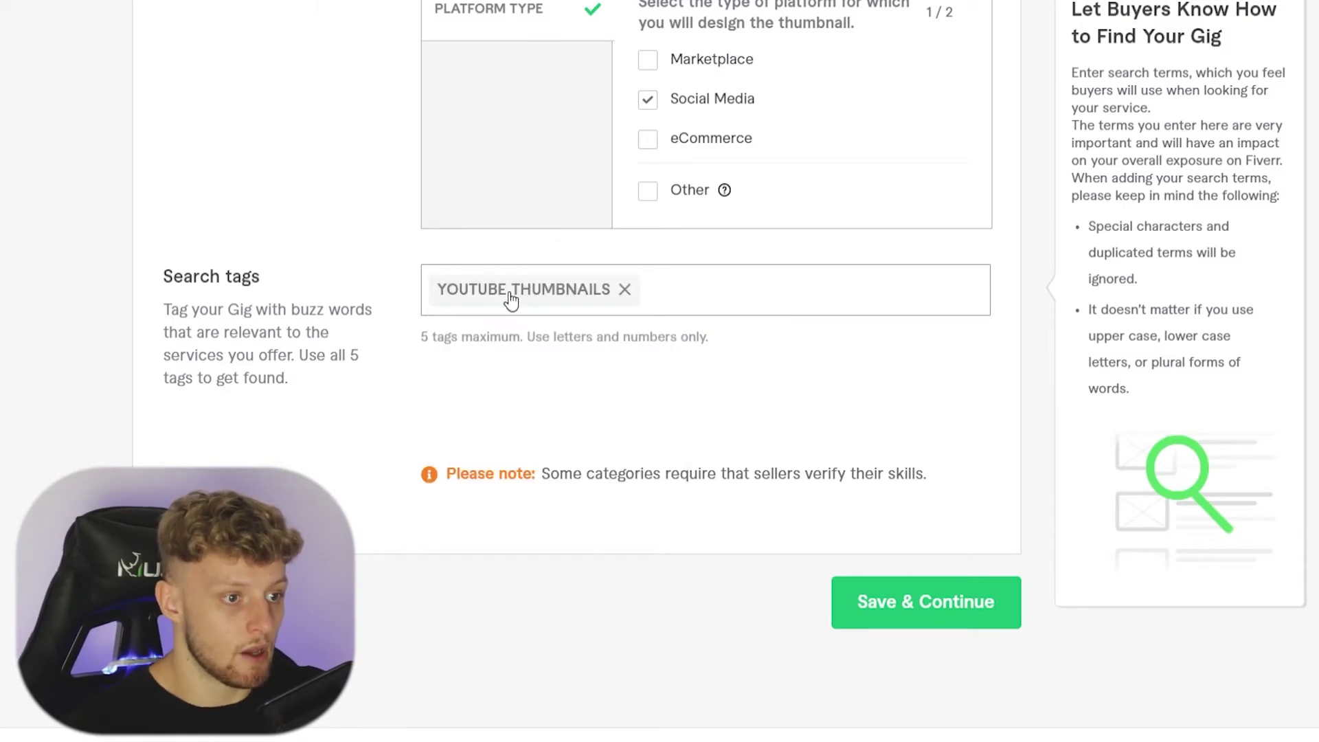
{"action": "type", "text": "youtube"}
{"action": "key", "text": "Return"}
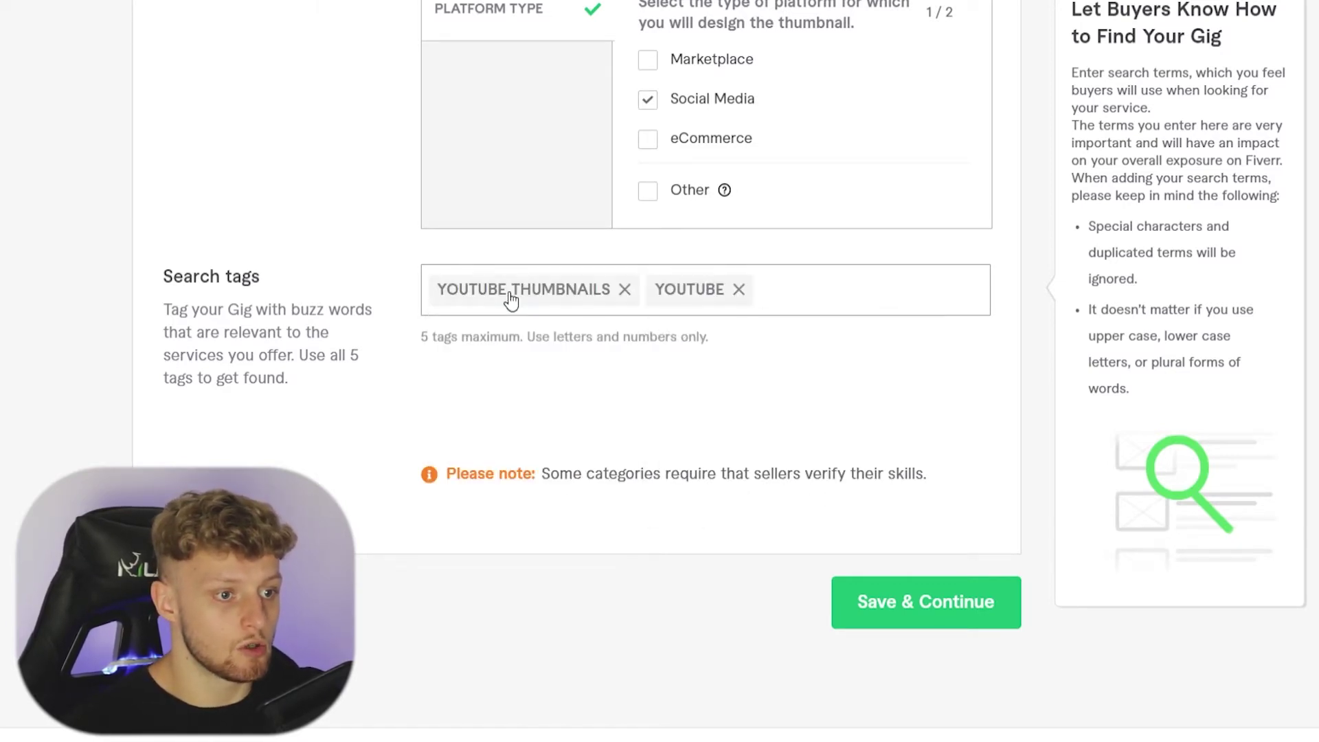
{"action": "type", "text": "youtube growth"}
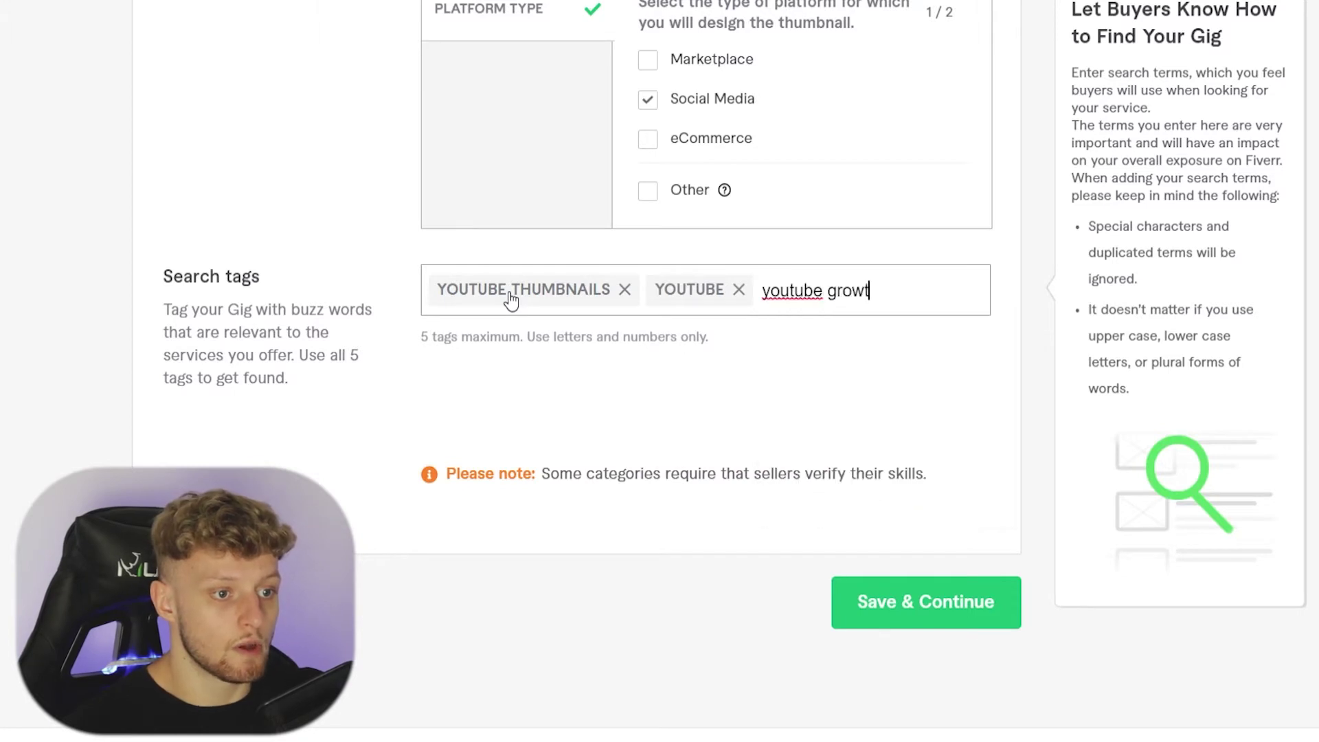
{"action": "key", "text": "Return"}
{"action": "type", "text": "thumbnails"}
{"action": "key", "text": "Return"}
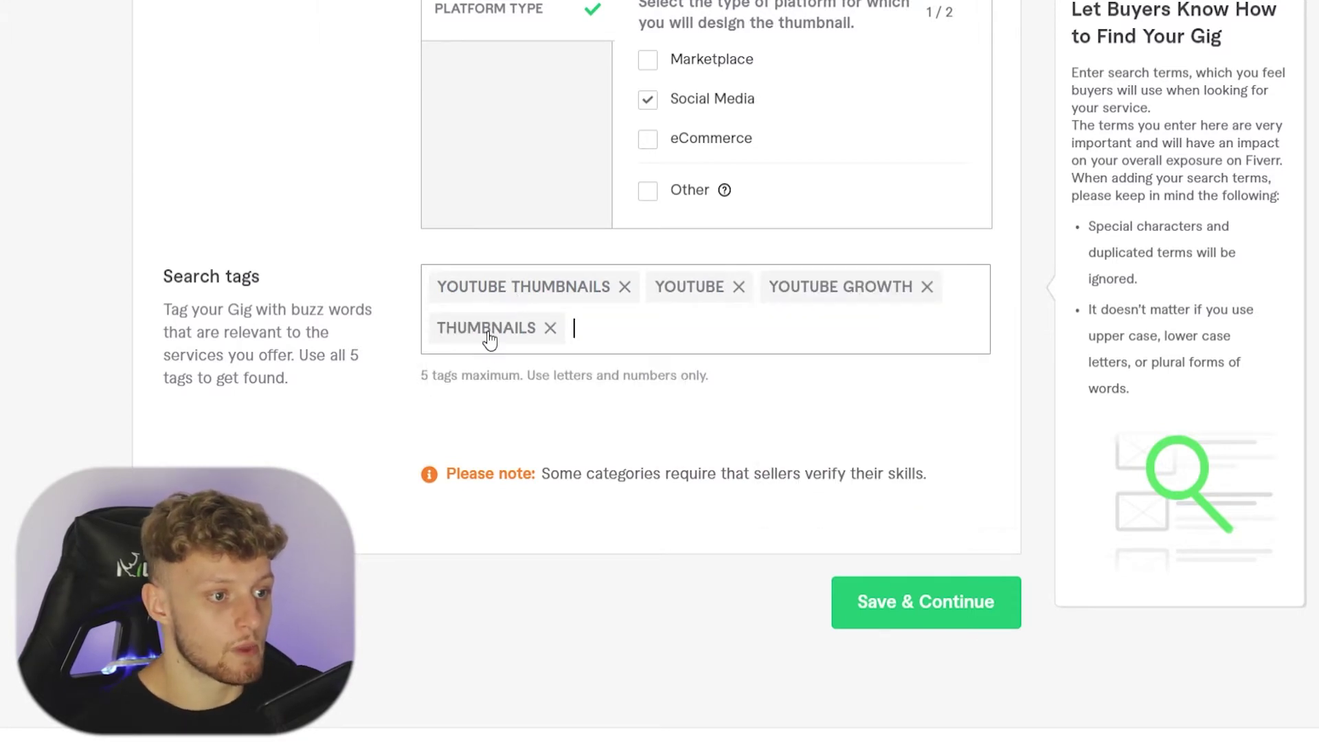
Step: Save the gig overview and continue to the pricing stage
{"action": "left_click", "coordinate": [935, 603]}
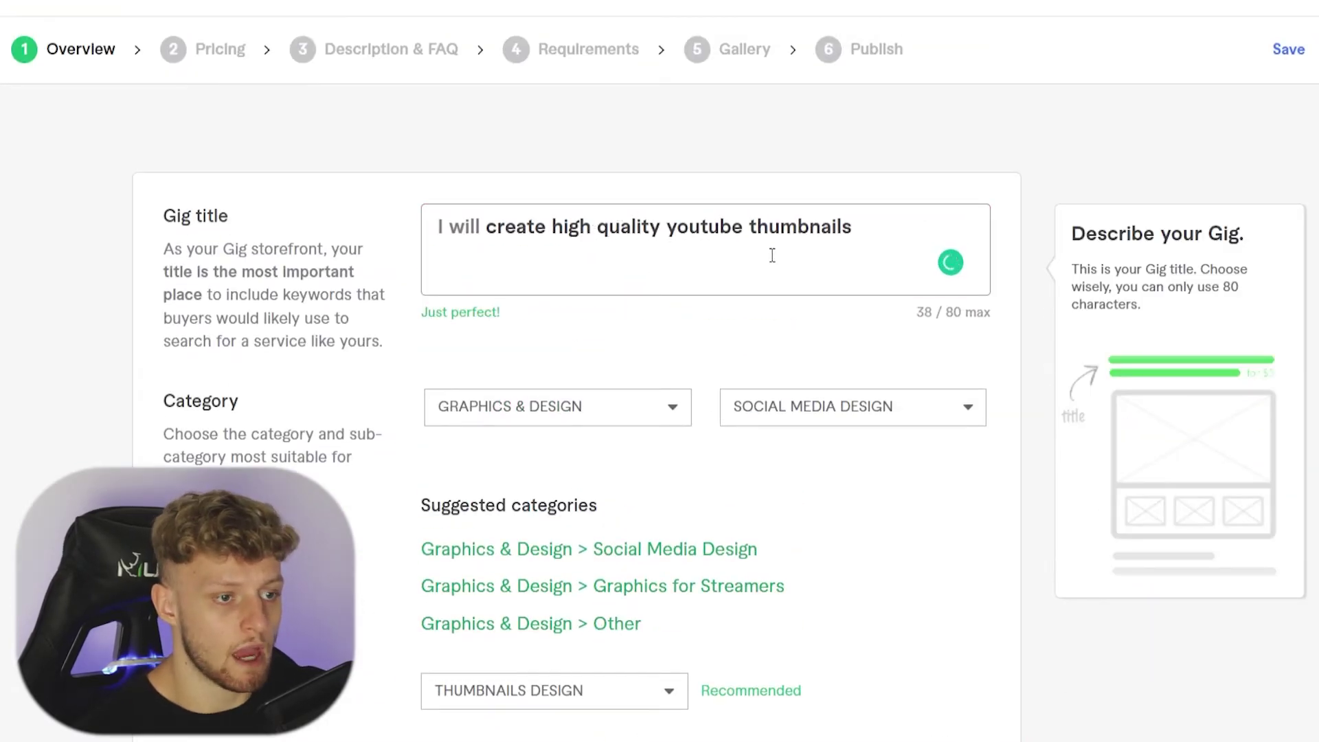
{"action": "scroll", "coordinate": [783, 302], "scroll_direction": "down", "scroll_amount": 15}
{"action": "scroll", "coordinate": [801, 353], "scroll_direction": "up", "scroll_amount": 4}
{"action": "left_click", "coordinate": [929, 217]}
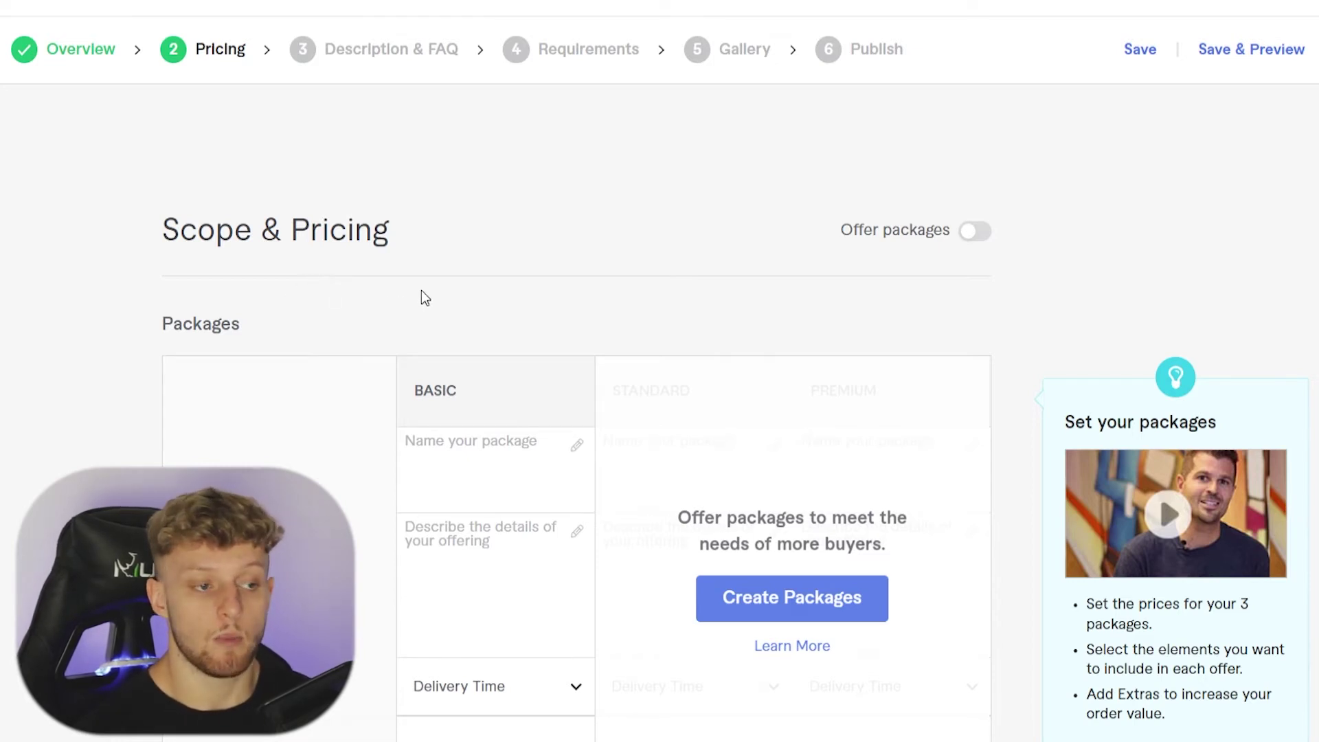
Step: Enable offering Basic, Standard and Premium packages for the gig
{"action": "scroll", "coordinate": [447, 302], "scroll_direction": "down", "scroll_amount": 2}
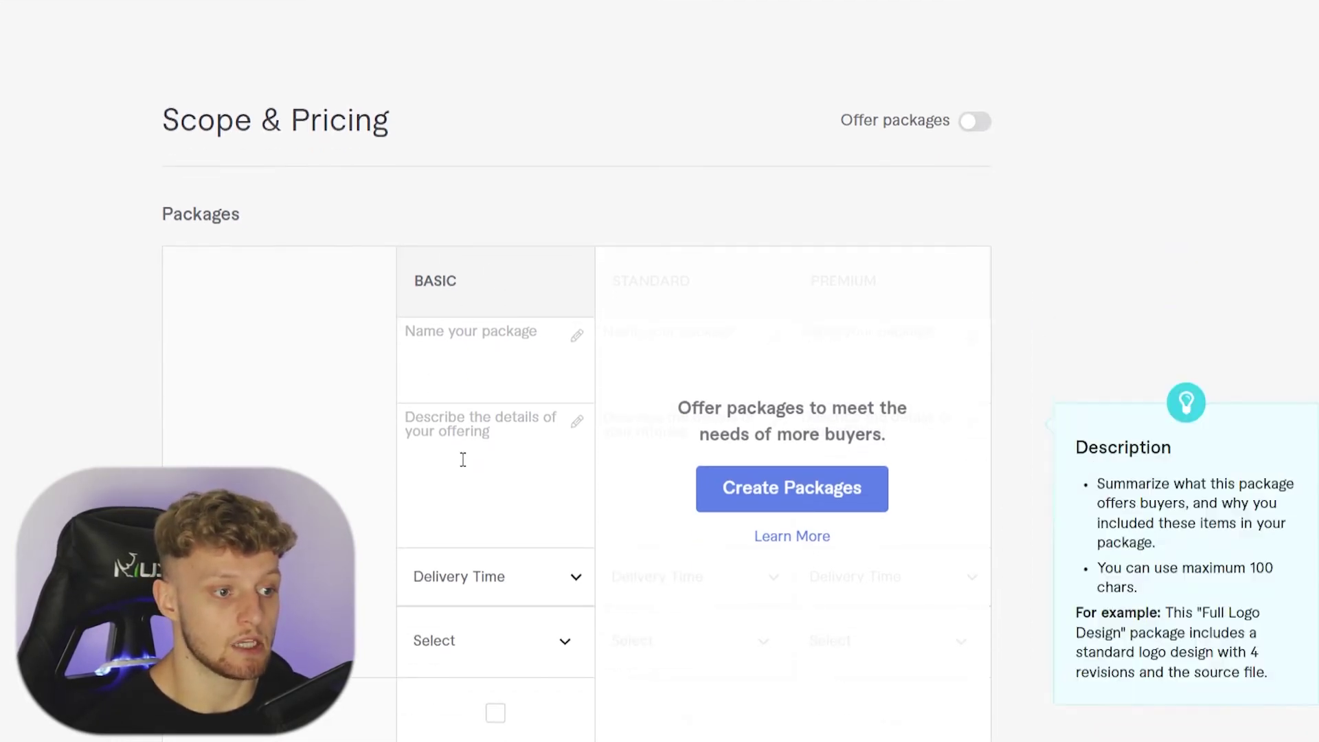
{"action": "scroll", "coordinate": [497, 600], "scroll_direction": "down", "scroll_amount": 4}
{"action": "scroll", "coordinate": [515, 172], "scroll_direction": "up", "scroll_amount": 4}
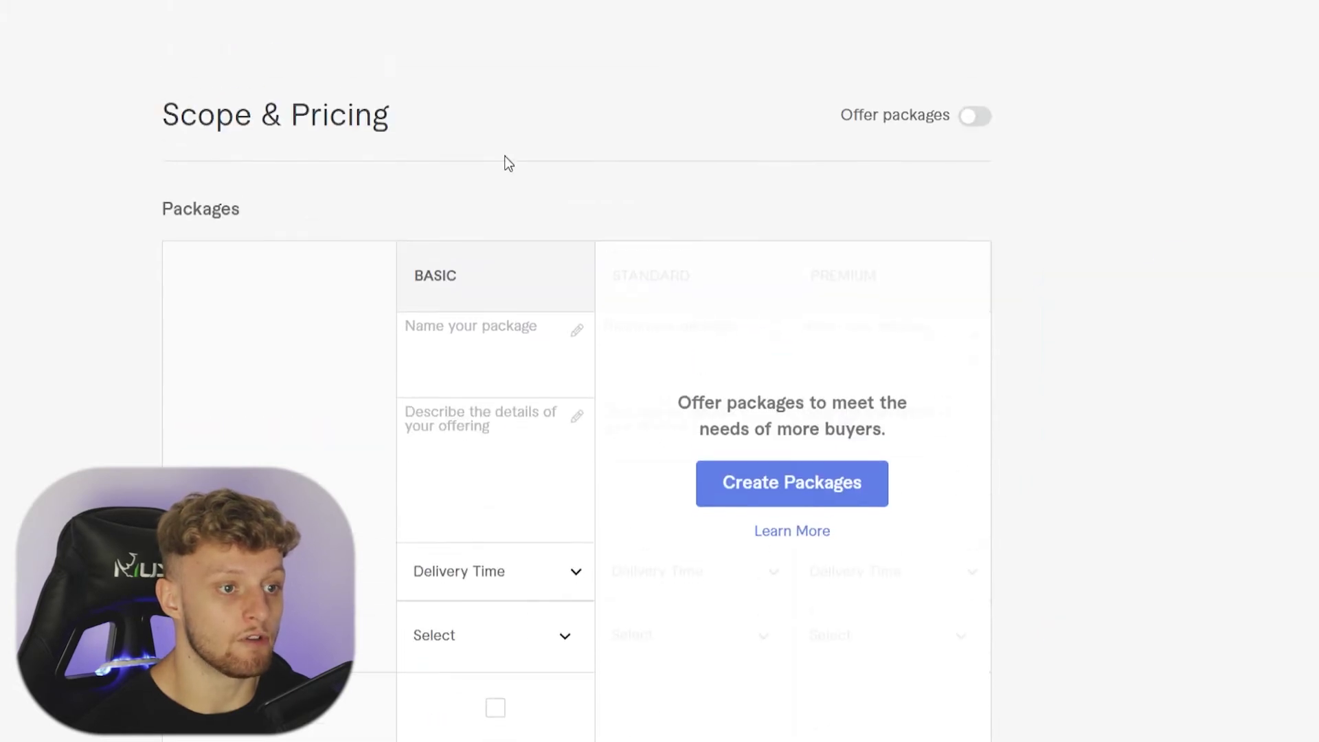
{"action": "left_click", "coordinate": [975, 123]}
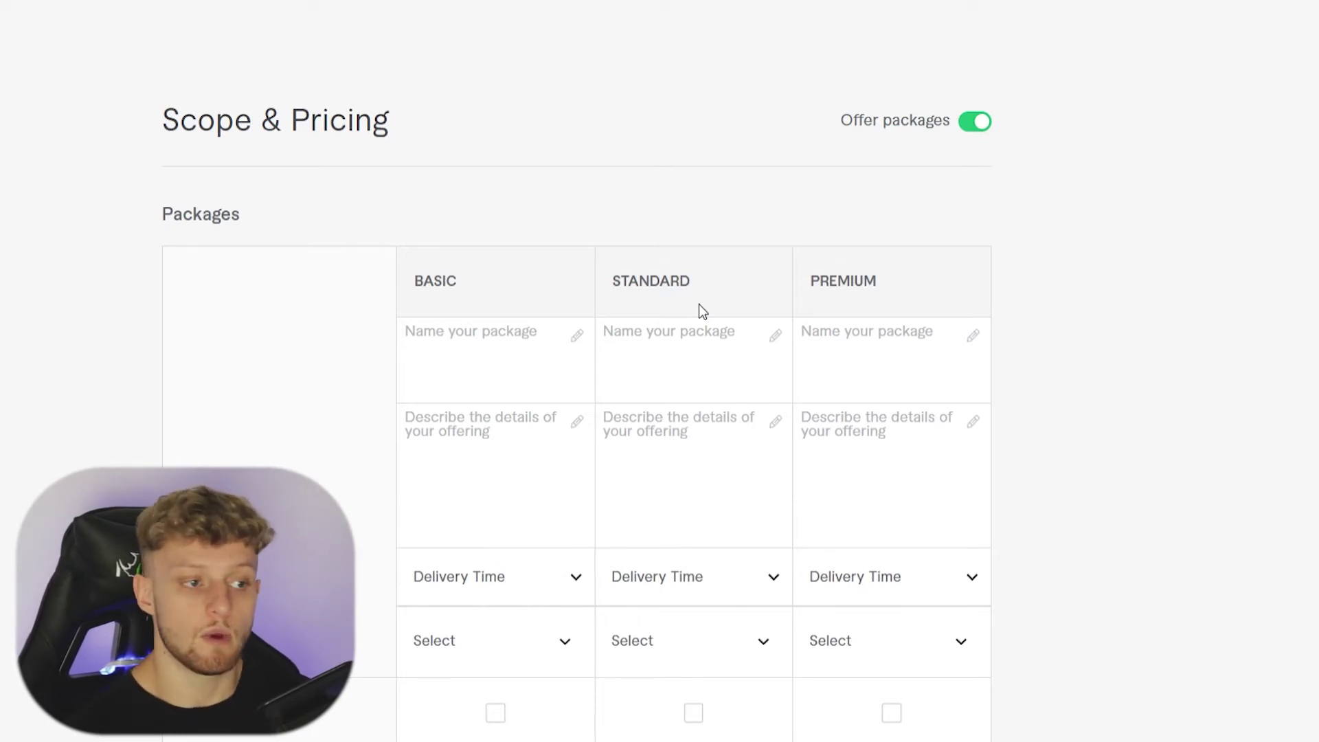
Step: Name the Basic package "3x YouTube Thumbnails package"
{"action": "mouse_move", "coordinate": [476, 362]}
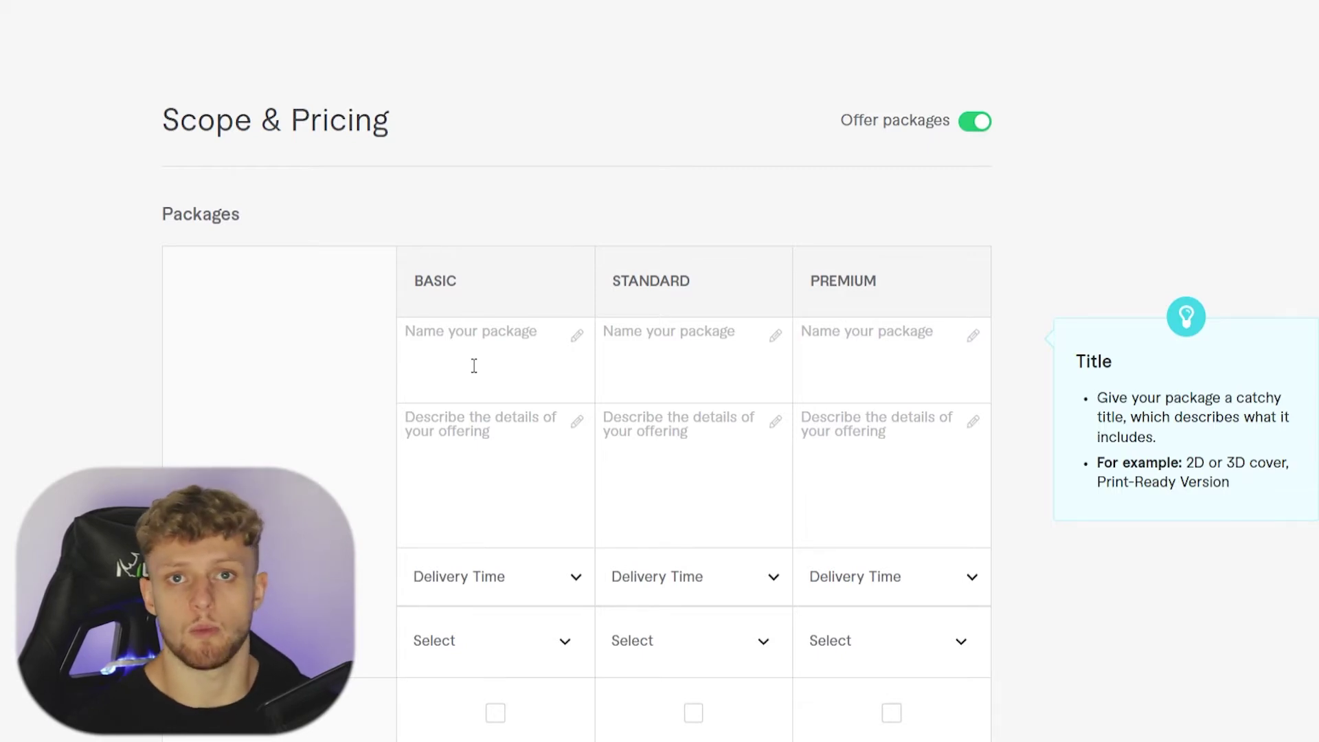
{"action": "left_click", "coordinate": [474, 365]}
{"action": "type", "text": "3x YouTube Thumbnails package"}
Step: Reuse the Basic package's name for the Standard package, changed to "5x YouTube Thumbnails package"
{"action": "left_click_drag", "start_coordinate": [483, 344], "coordinate": [405, 335]}
{"action": "key", "text": "ctrl+c"}
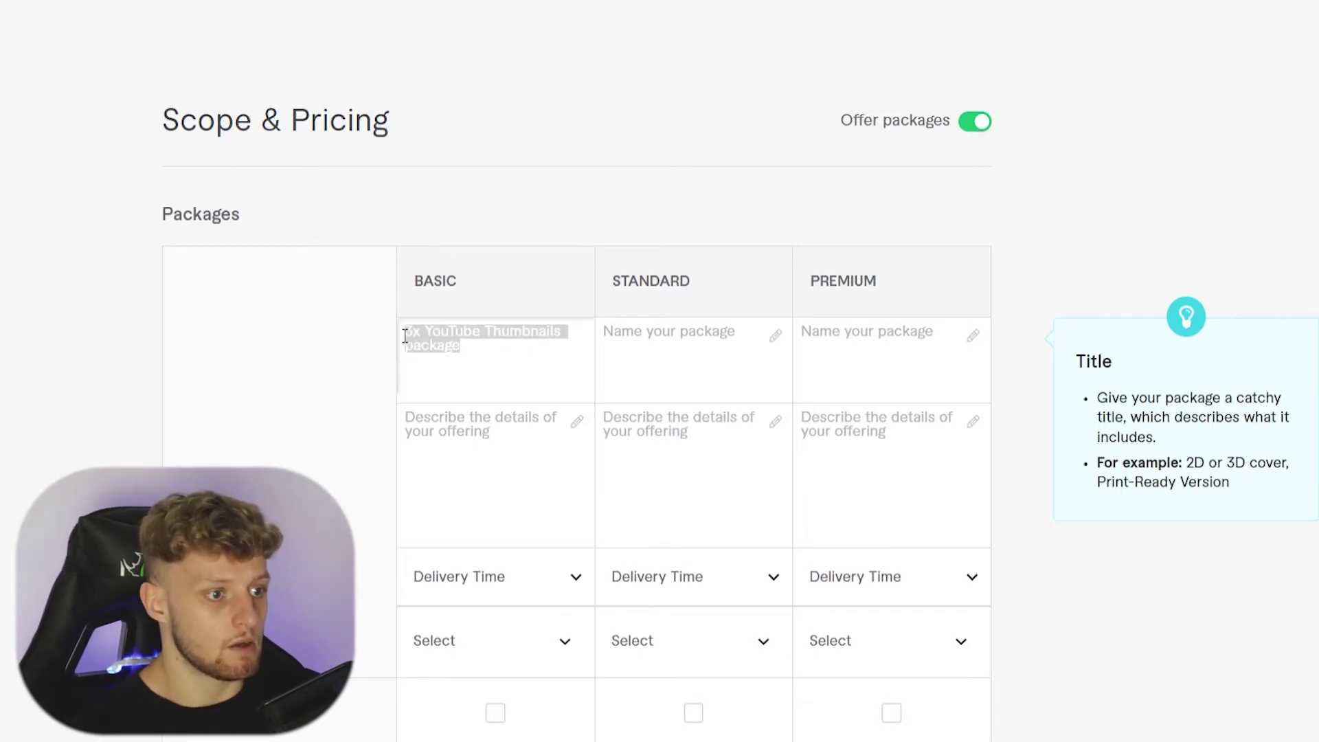
{"action": "left_click", "coordinate": [530, 347]}
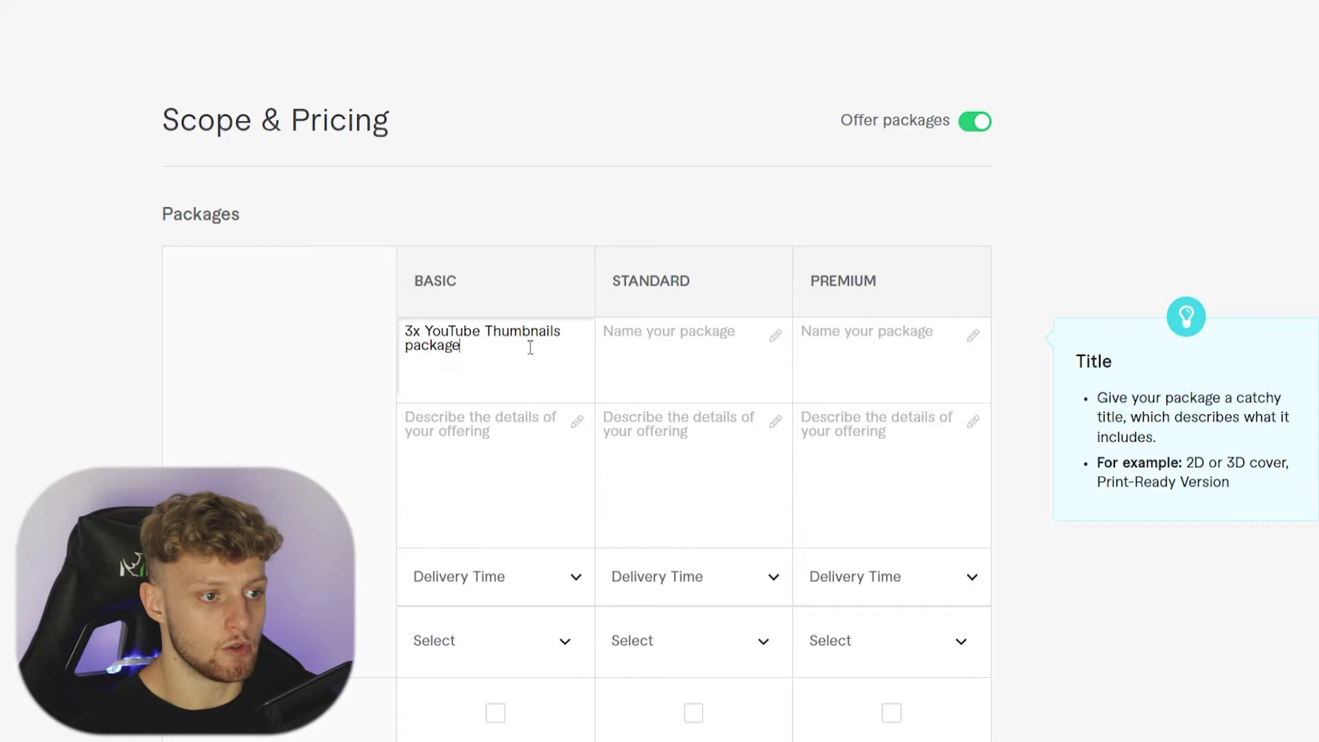
{"action": "left_click", "coordinate": [691, 343]}
{"action": "key", "text": "ctrl+v"}
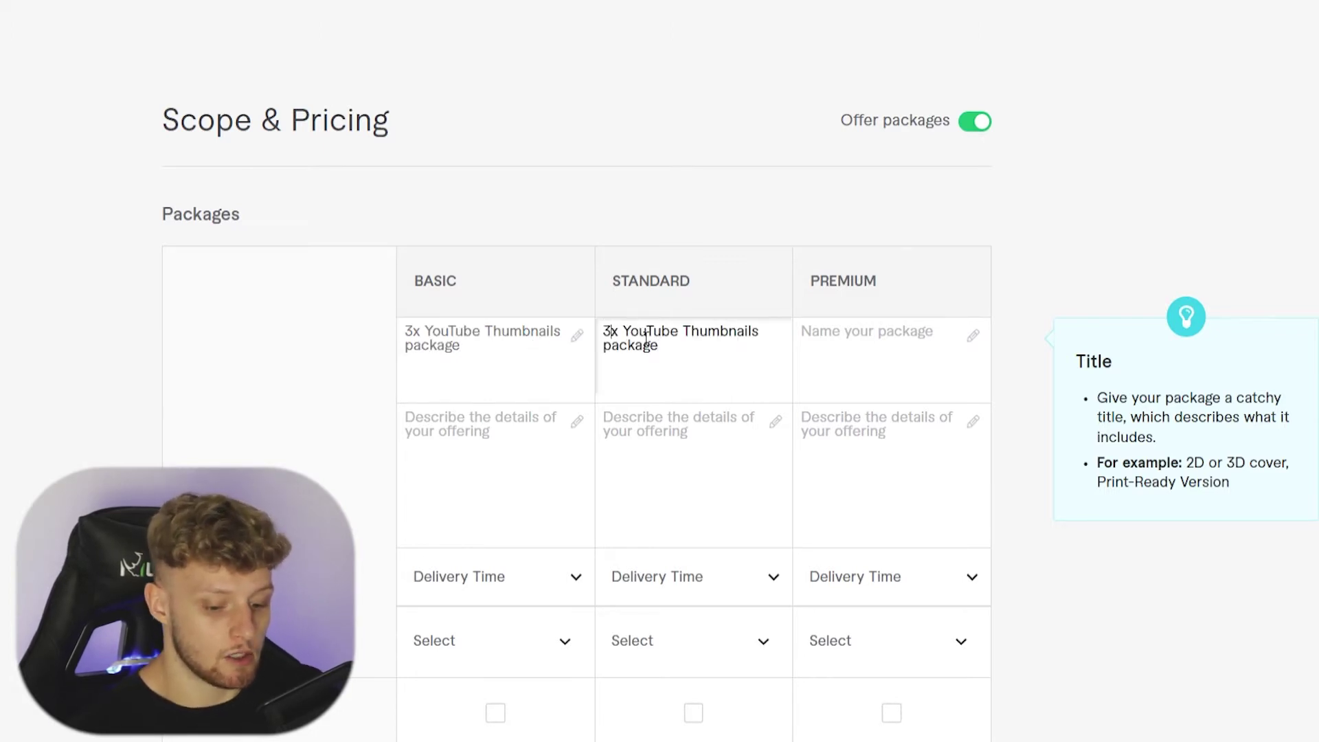
{"action": "key", "text": "BackSpace"}
{"action": "type", "text": "5"}
Step: Reuse the Standard package's name for the Premium package, changed to "10x YouTube Thumbnails package"
{"action": "key", "text": "ctrl+a"}
{"action": "key", "text": "ctrl+c"}
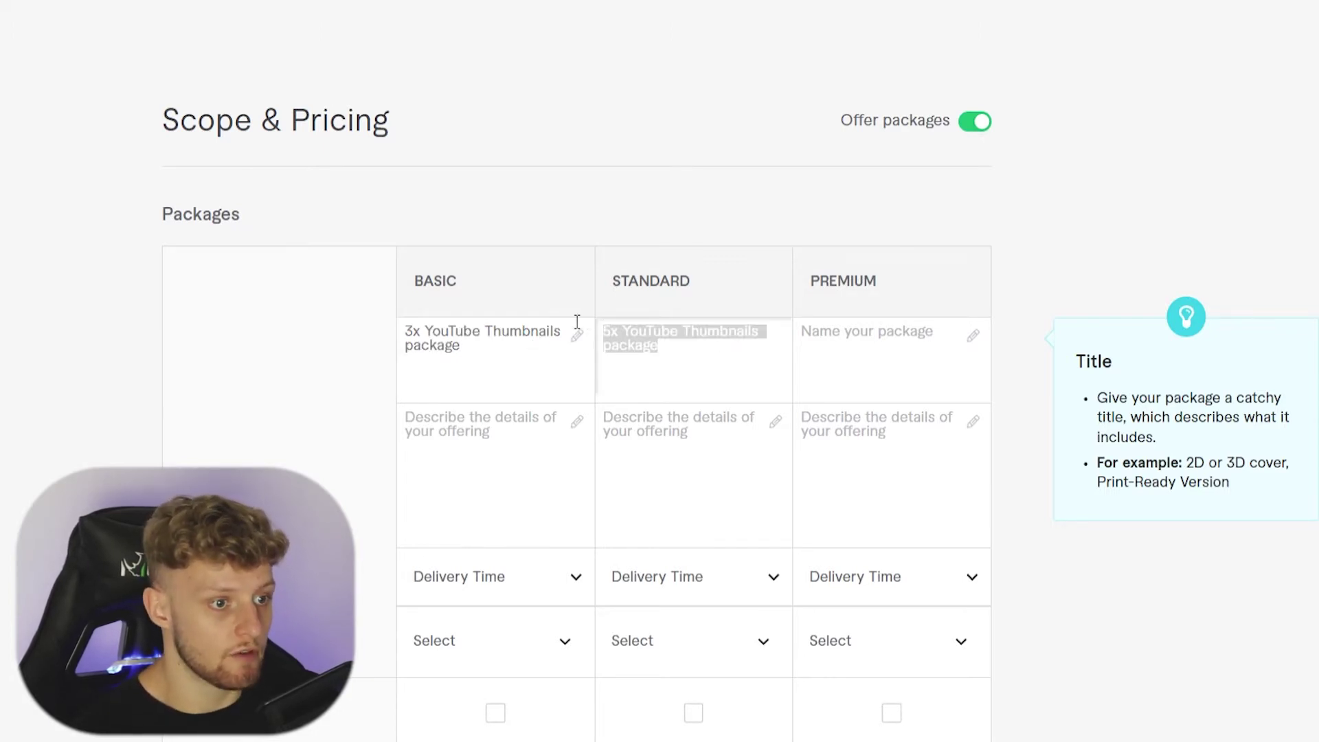
{"action": "left_click", "coordinate": [814, 349]}
{"action": "key", "text": "ctrl+v"}
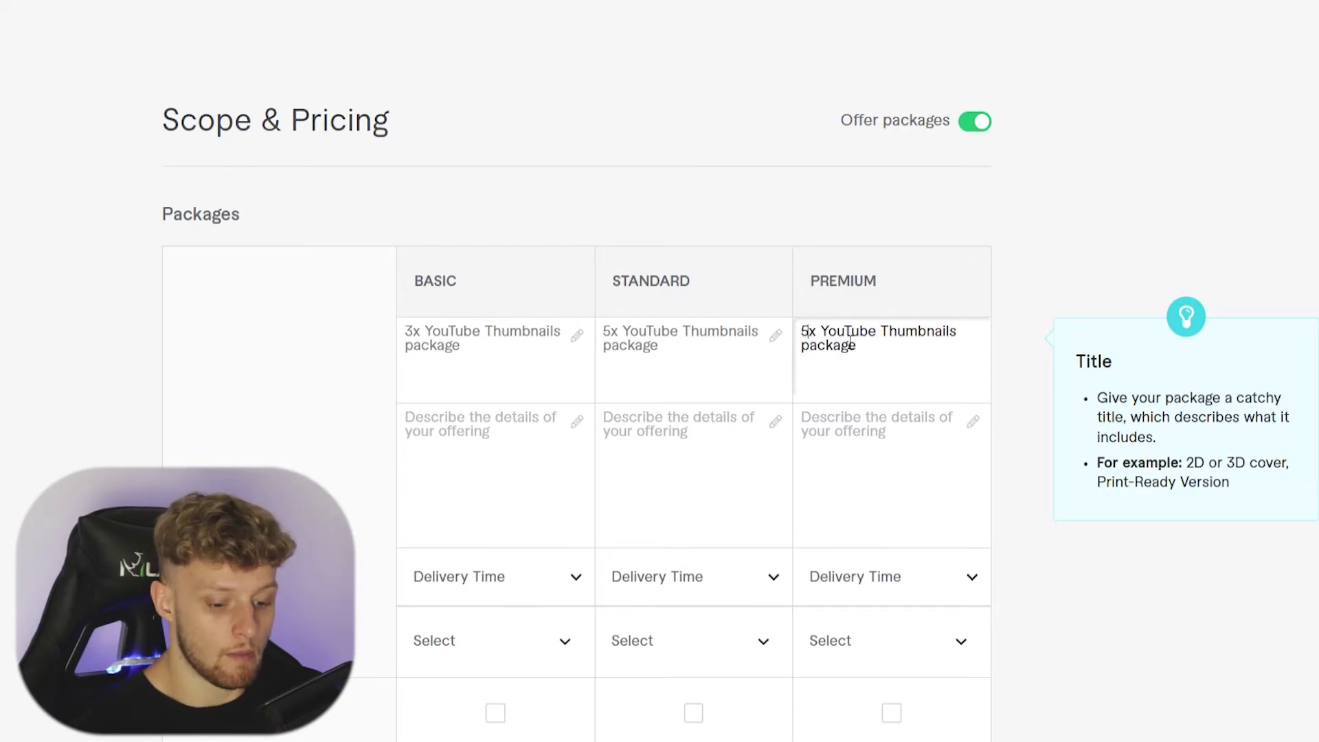
{"action": "key", "text": "BackSpace"}
{"action": "type", "text": "10"}
{"action": "left_click", "coordinate": [1074, 259]}
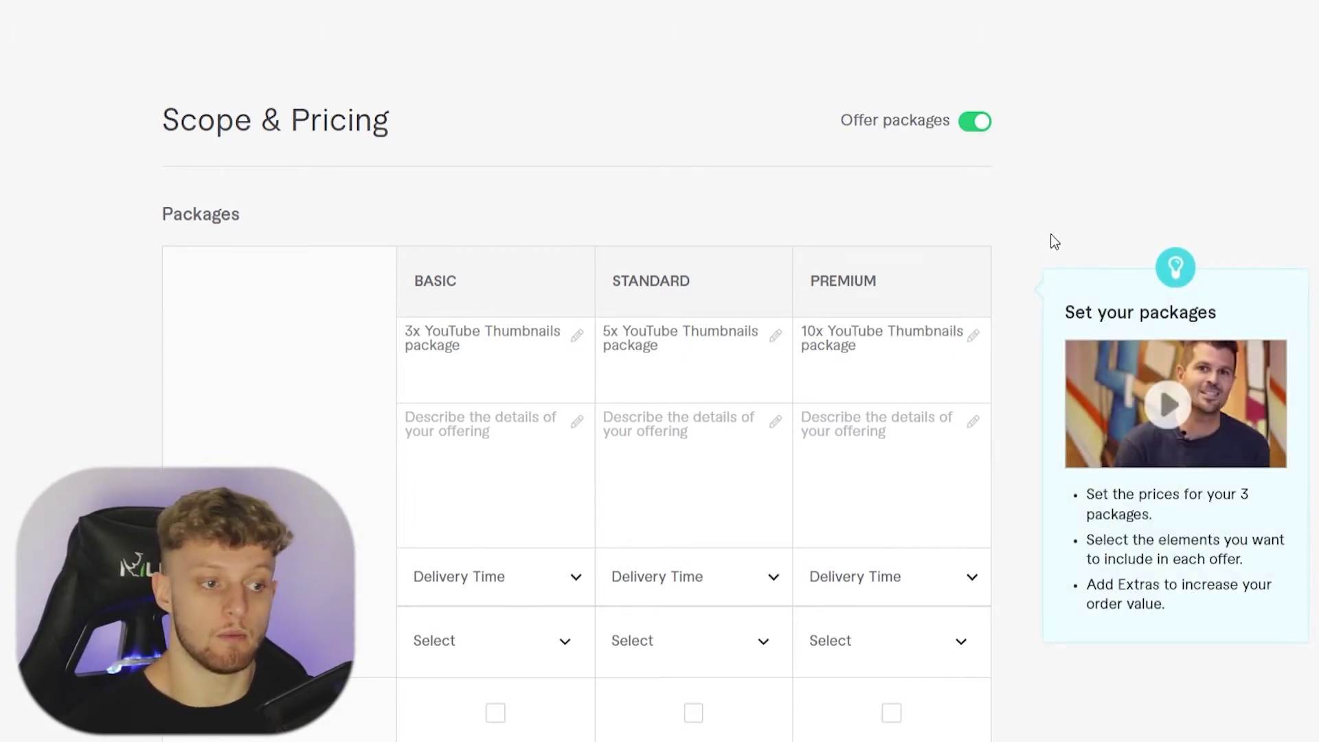
Step: Describe the Basic package as "I will design 3 high quality YouTube thumbnails that guarantee high CTR. Increase your views TODAY!"
{"action": "left_click", "coordinate": [793, 450]}
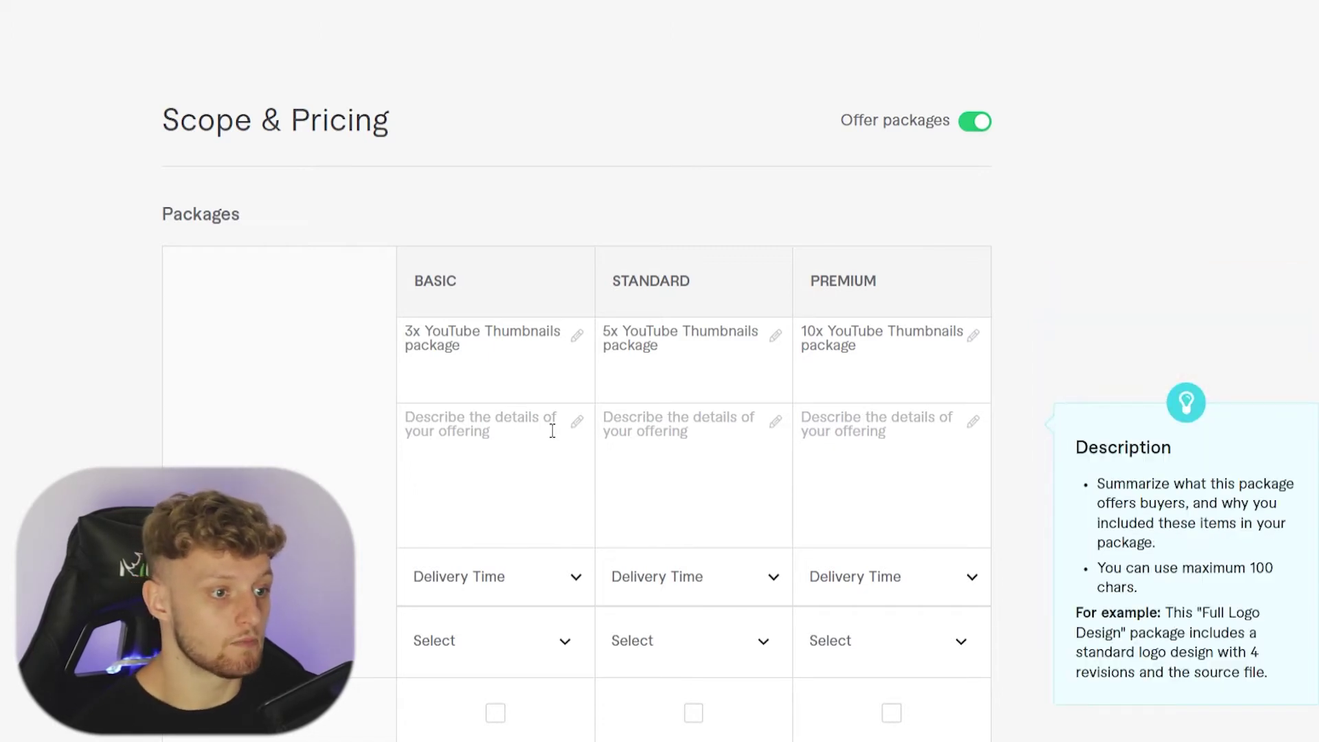
{"action": "left_click", "coordinate": [497, 427]}
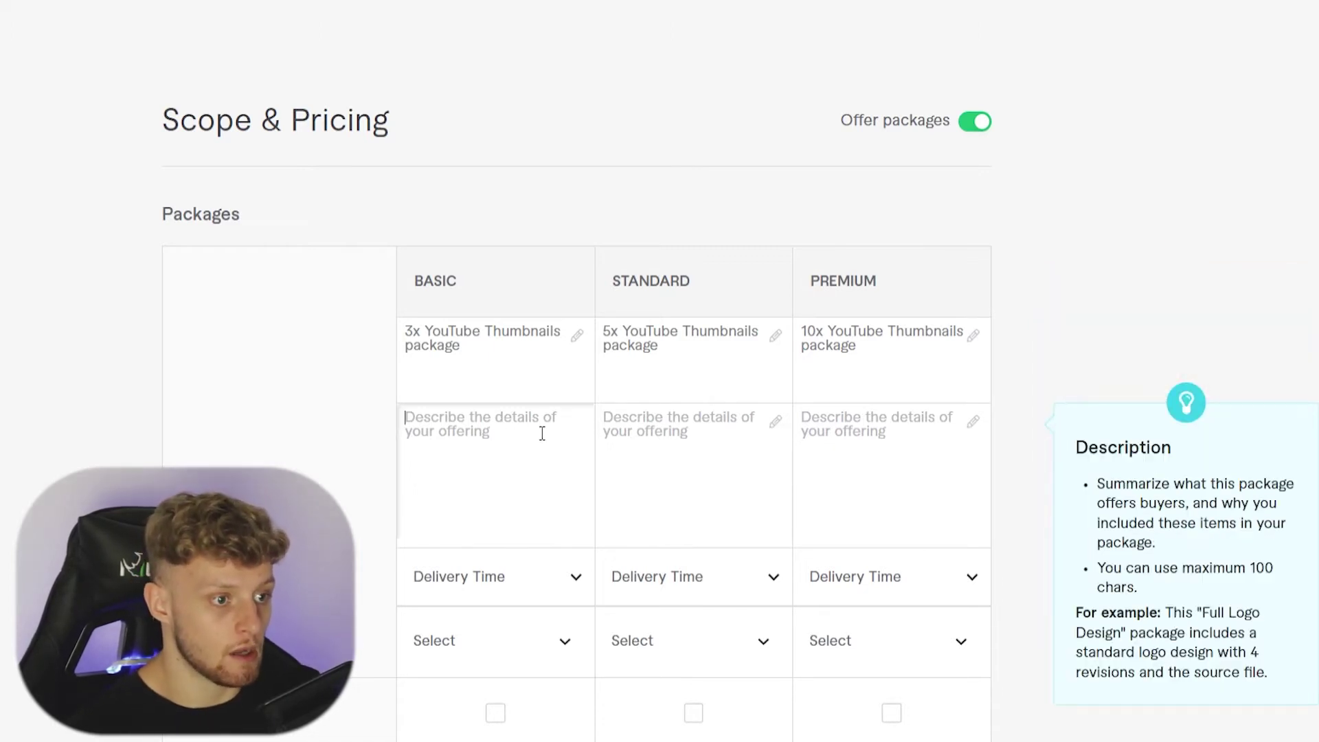
{"action": "key", "text": "ctrl+v"}
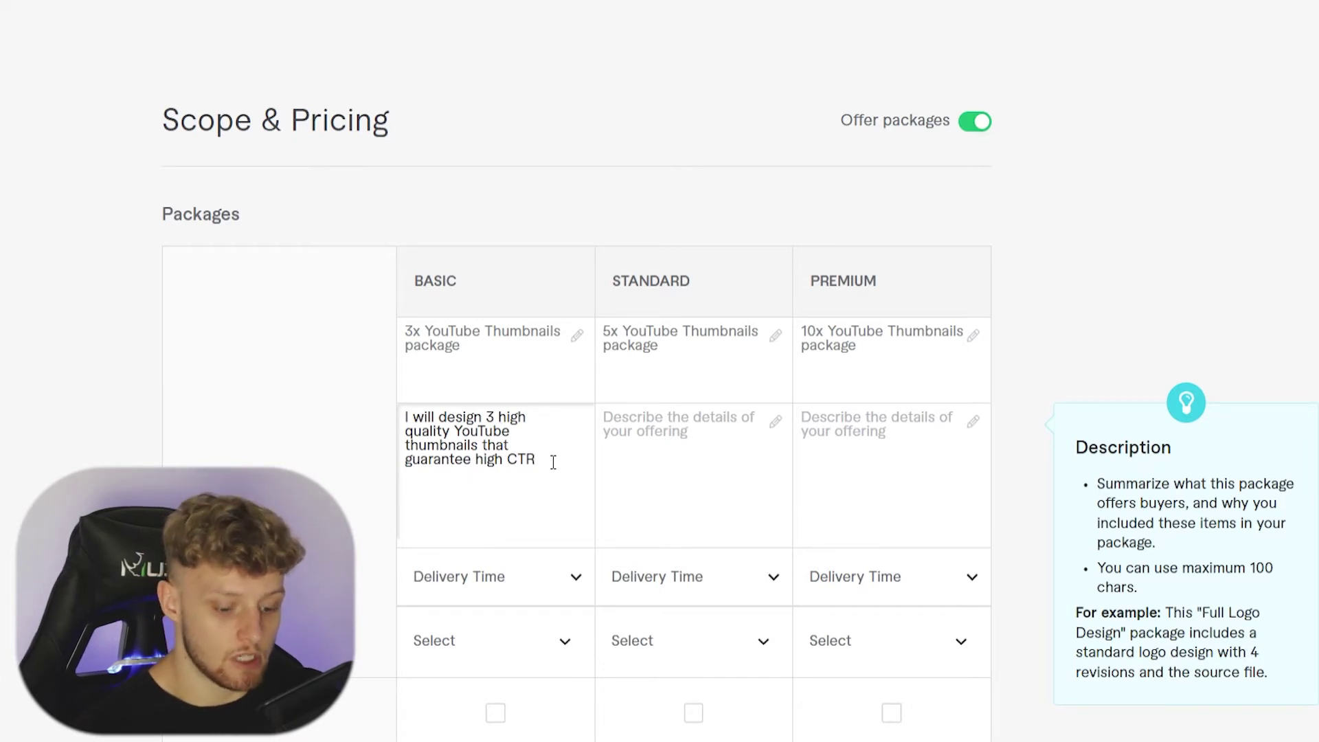
{"action": "type", "text": ". I"}
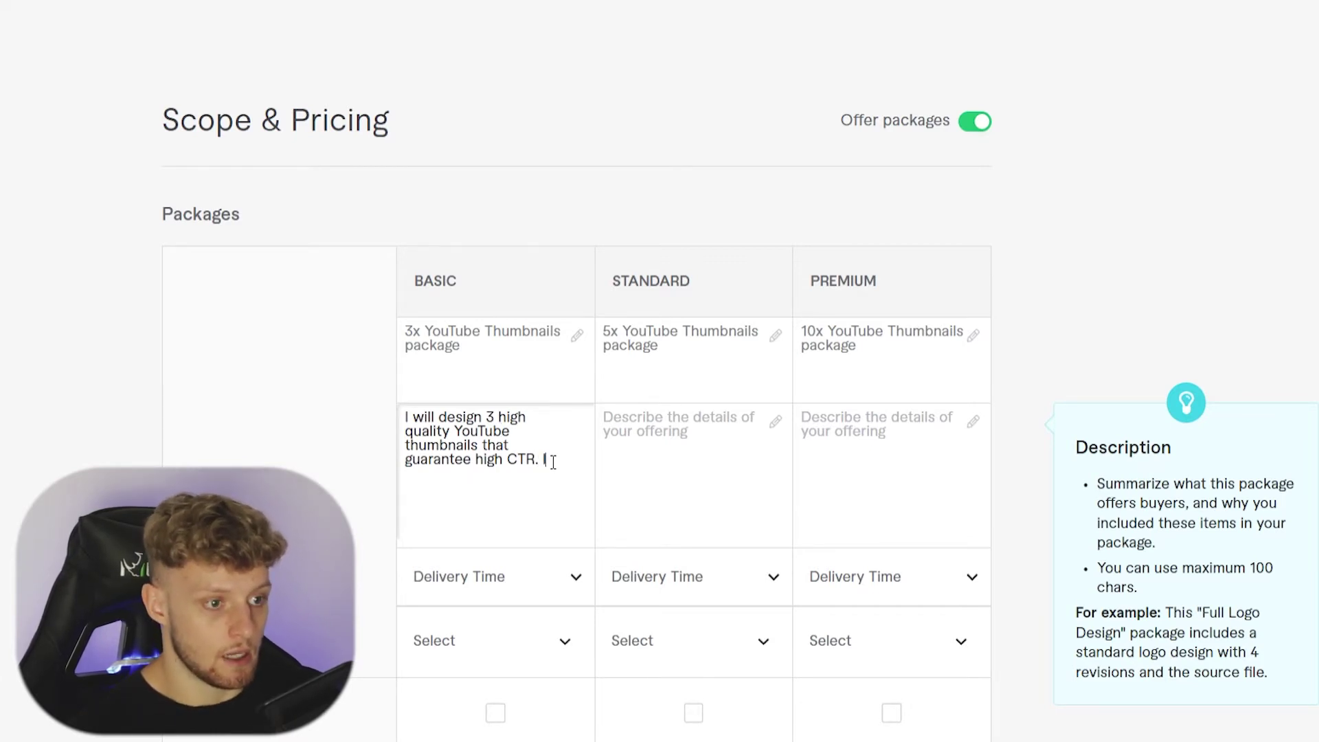
{"action": "type", "text": "ncrease your view"}
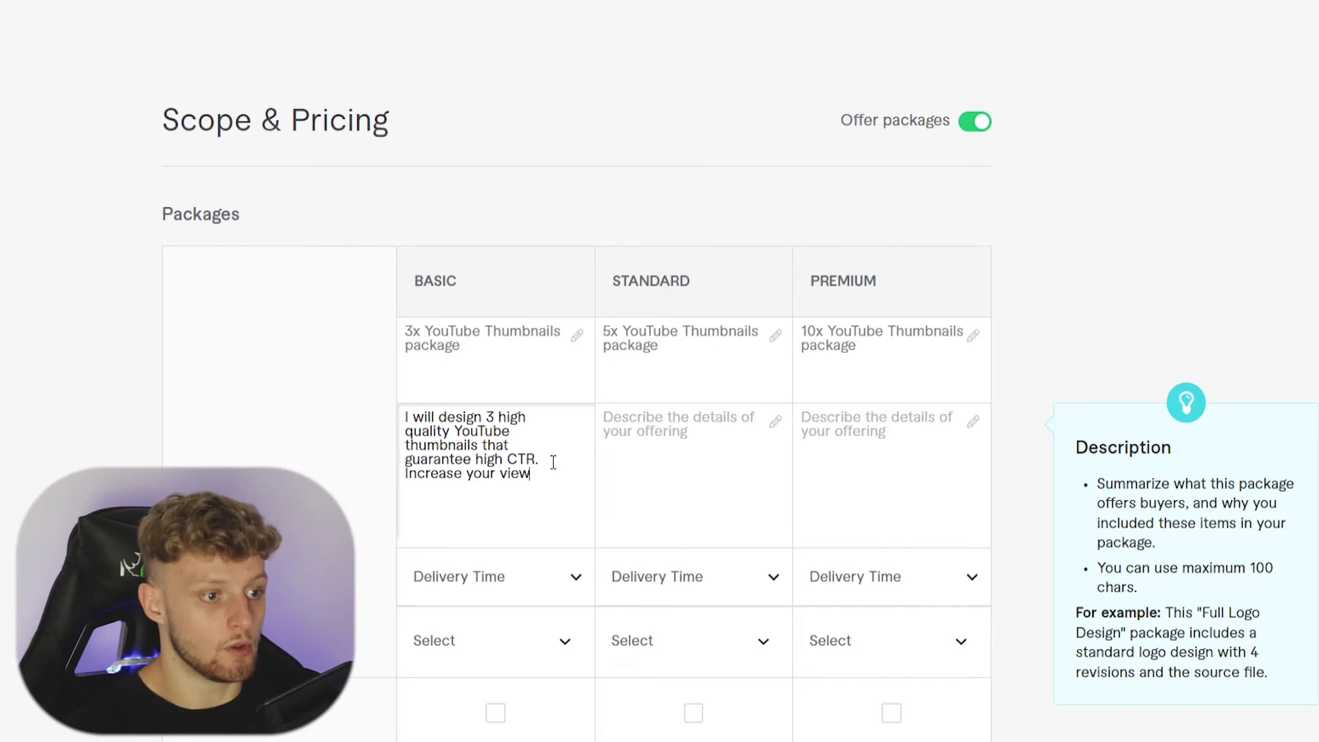
{"action": "type", "text": "s T"}
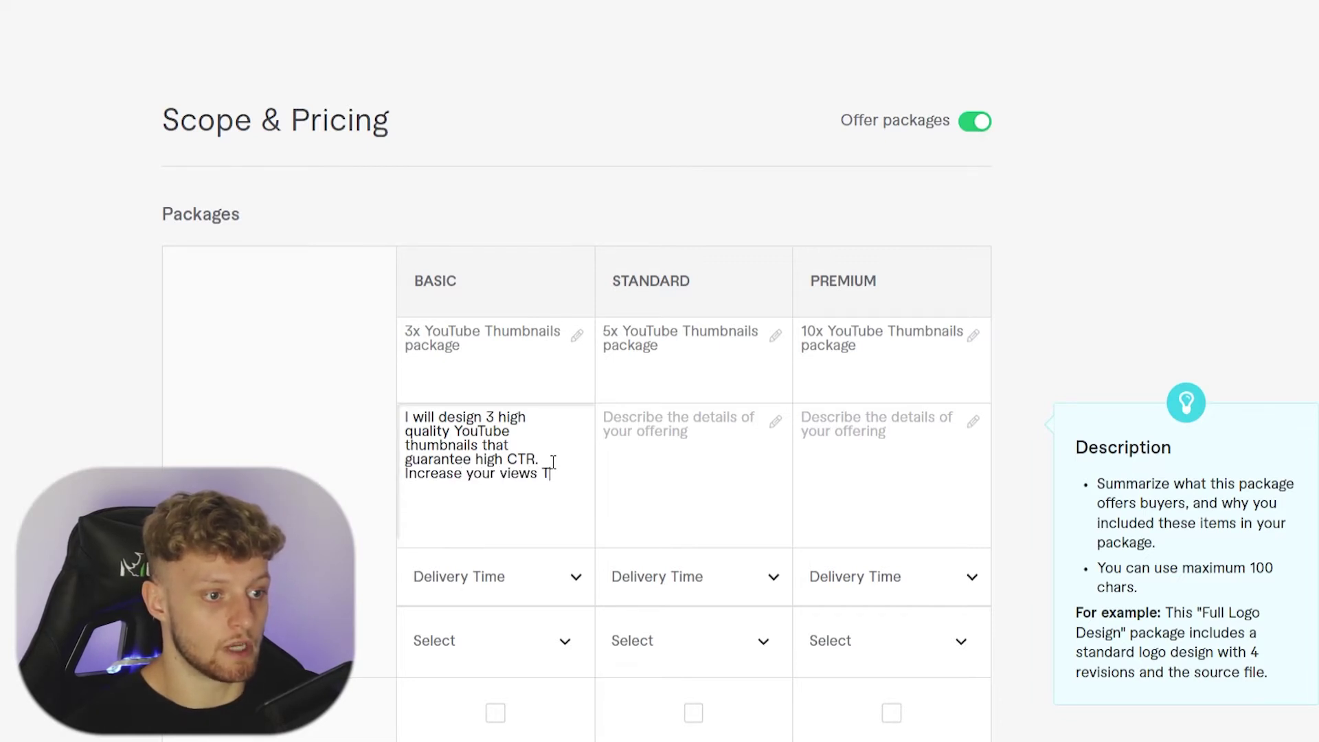
{"action": "type", "text": "ODAY!"}
Step: Copy the Basic description to the Standard and Premium packages, with the number of thumbnails in the text changed to 5
{"action": "key", "text": "ctrl+a"}
{"action": "key", "text": "ctrl+c"}
{"action": "left_click", "coordinate": [616, 451]}
{"action": "key", "text": "ctrl+v"}
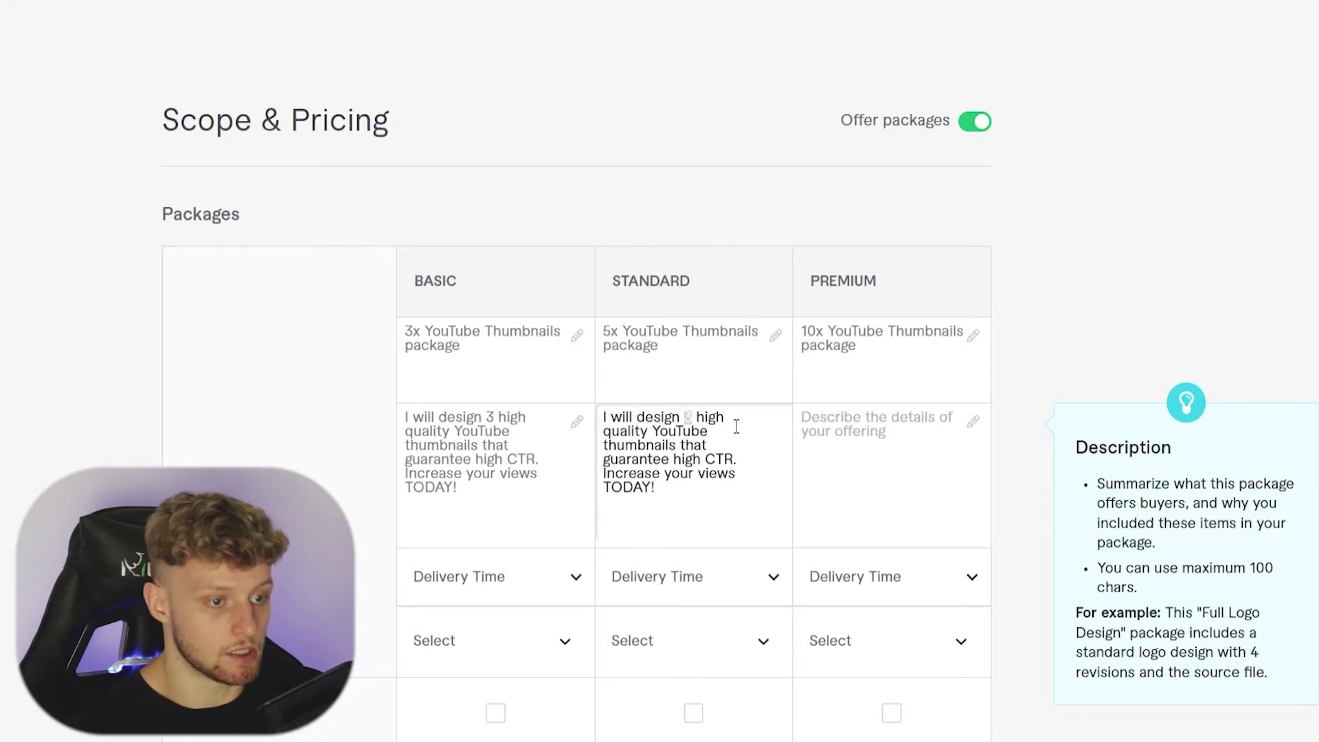
{"action": "type", "text": "5"}
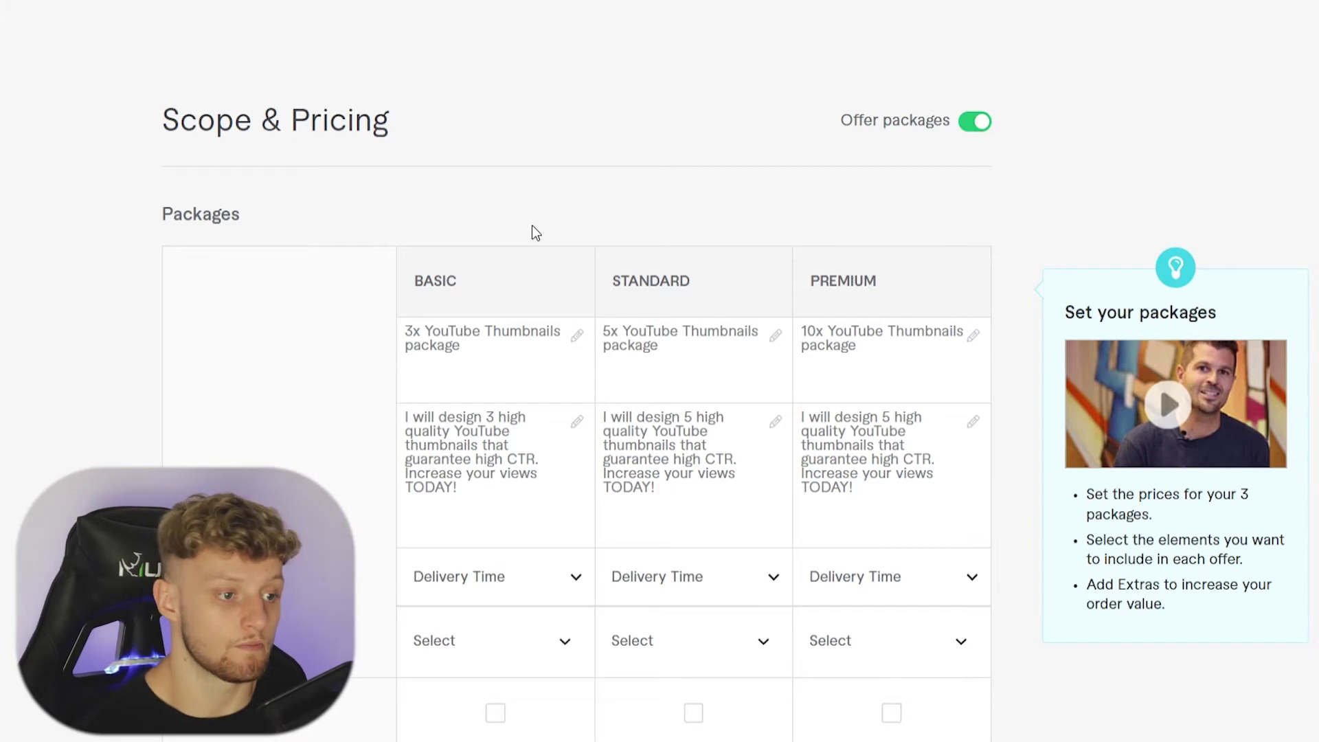
Step: Set the delivery time to 2 days for Basic and 1 day for both Standard and Premium
{"action": "scroll", "coordinate": [533, 230], "scroll_direction": "down", "scroll_amount": 2}
{"action": "left_click", "coordinate": [494, 467]}
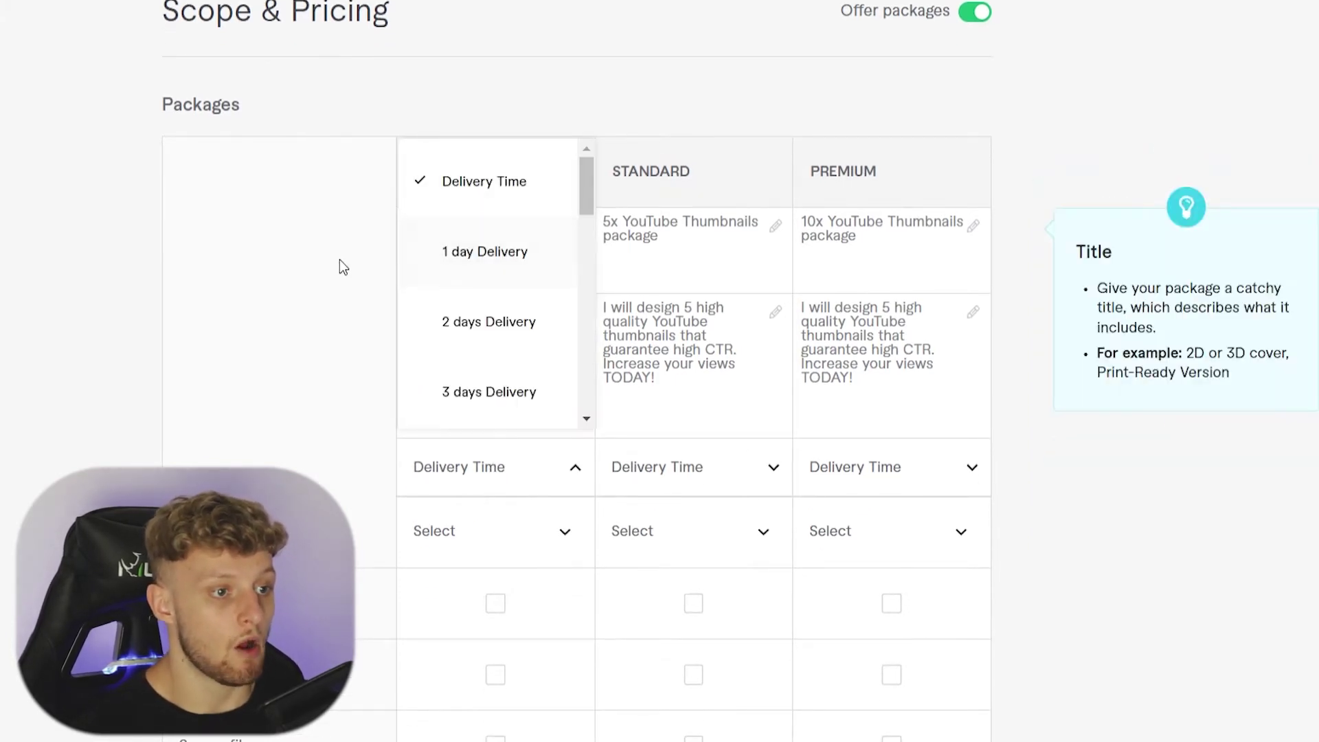
{"action": "left_click", "coordinate": [314, 246]}
{"action": "left_click", "coordinate": [488, 470]}
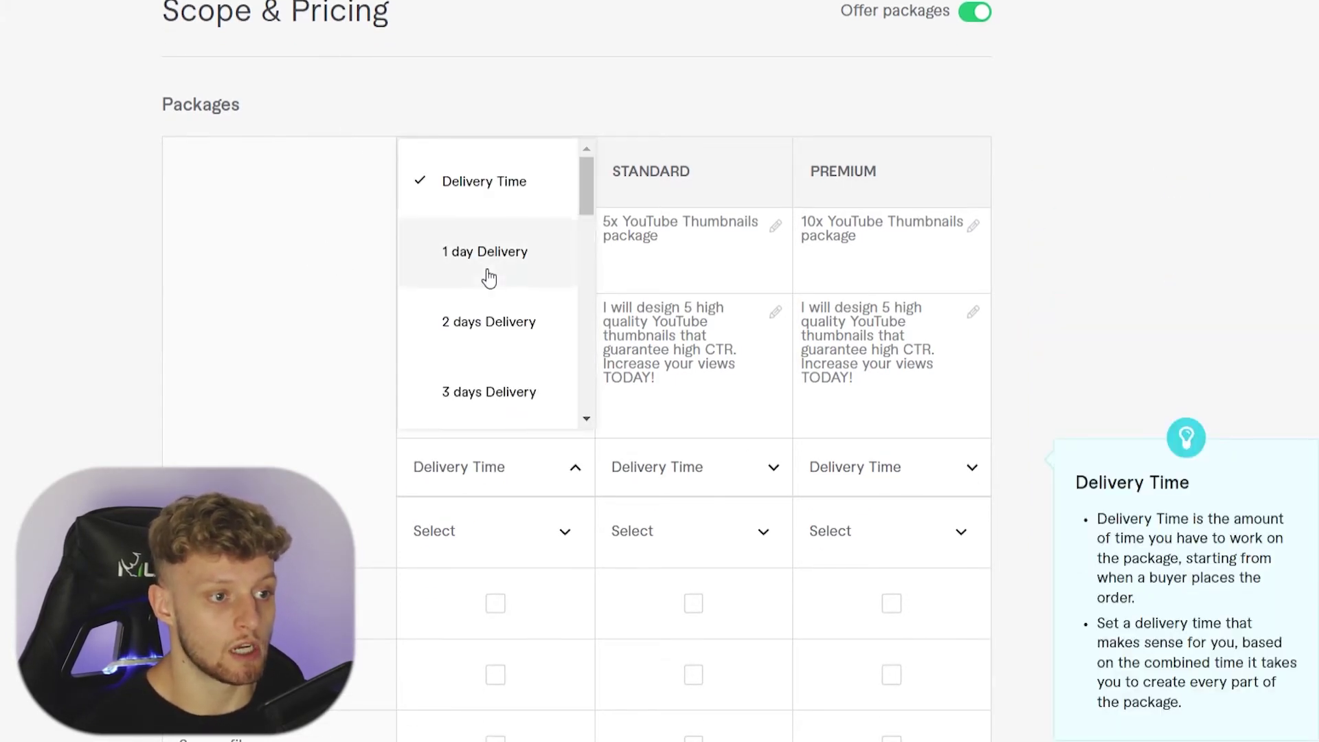
{"action": "left_click", "coordinate": [482, 321]}
{"action": "left_click", "coordinate": [718, 467]}
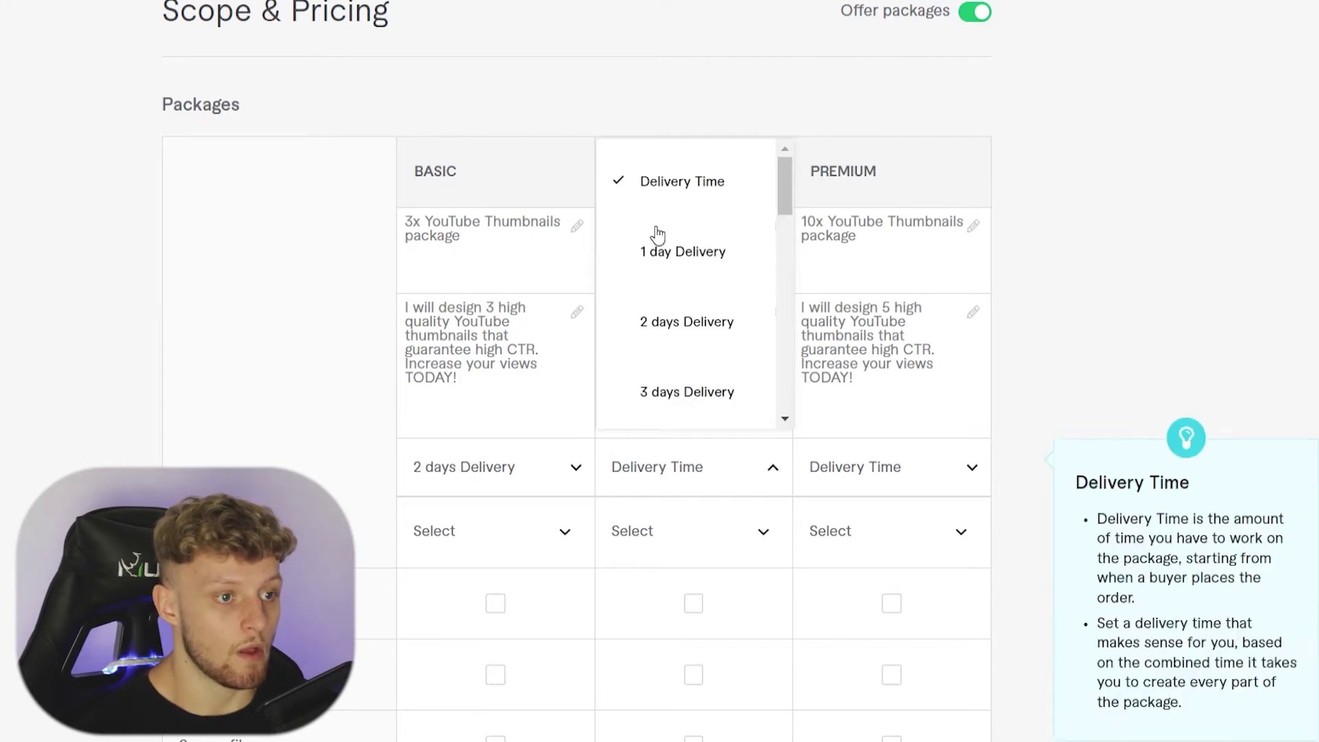
{"action": "left_click", "coordinate": [683, 250]}
{"action": "left_click", "coordinate": [880, 473]}
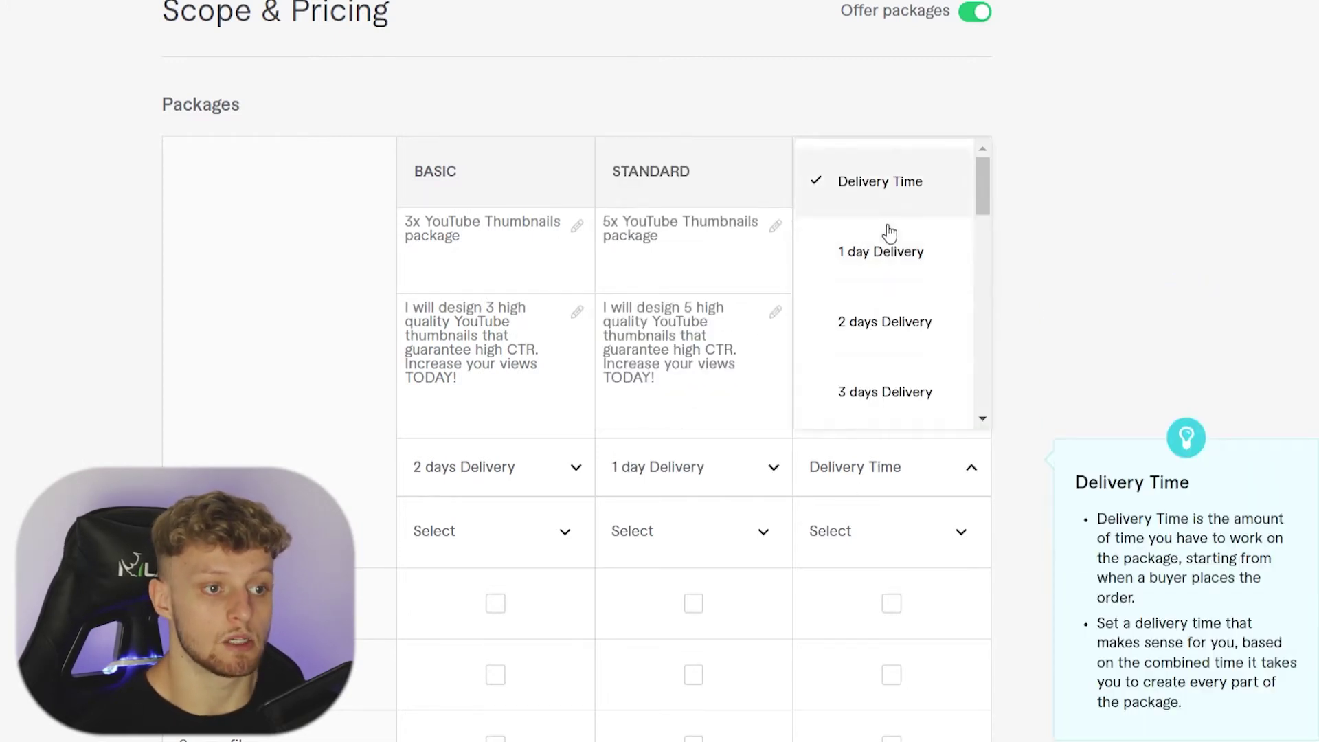
{"action": "left_click", "coordinate": [888, 248]}
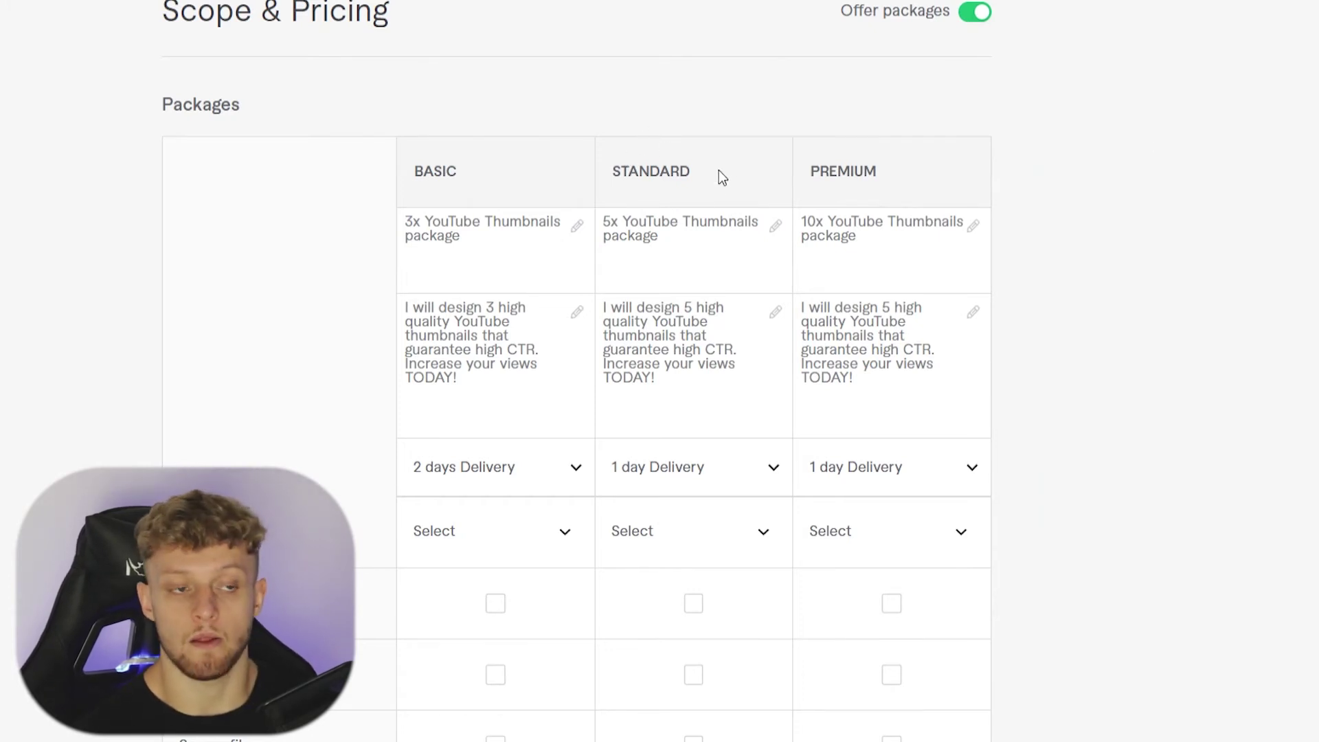
Step: Set the number of thumbnails to 3 for Basic, 5 for Standard and 10 for Premium
{"action": "scroll", "coordinate": [715, 138], "scroll_direction": "down", "scroll_amount": 2}
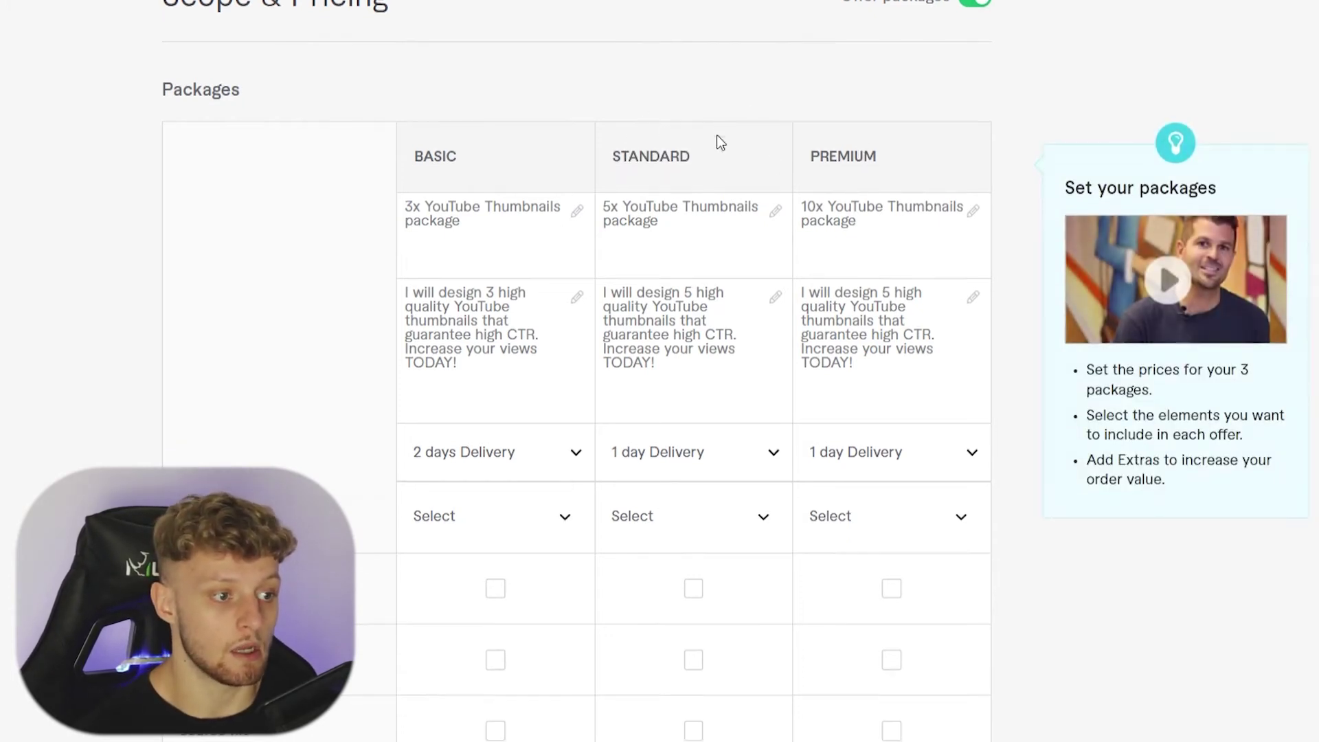
{"action": "left_click", "coordinate": [525, 423]}
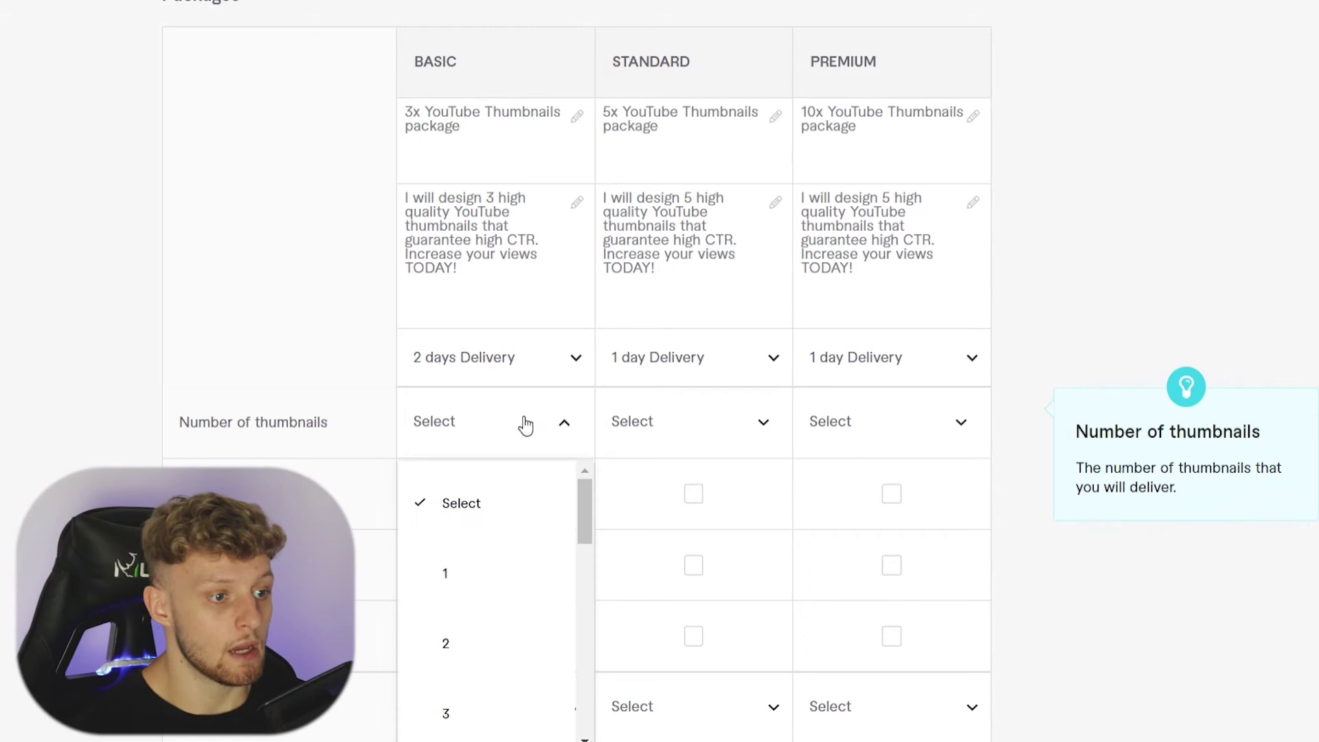
{"action": "left_click", "coordinate": [453, 713]}
{"action": "left_click", "coordinate": [665, 429]}
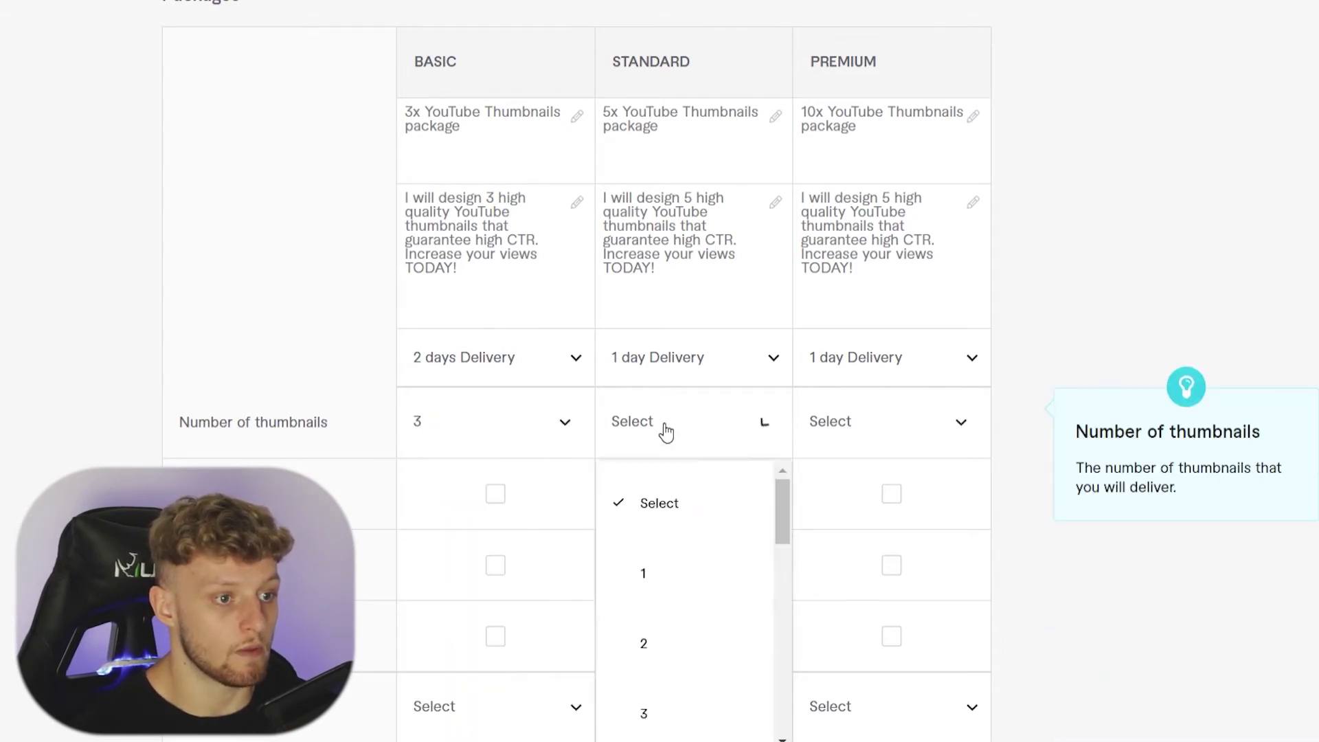
{"action": "scroll", "coordinate": [649, 708], "scroll_direction": "down", "scroll_amount": 3}
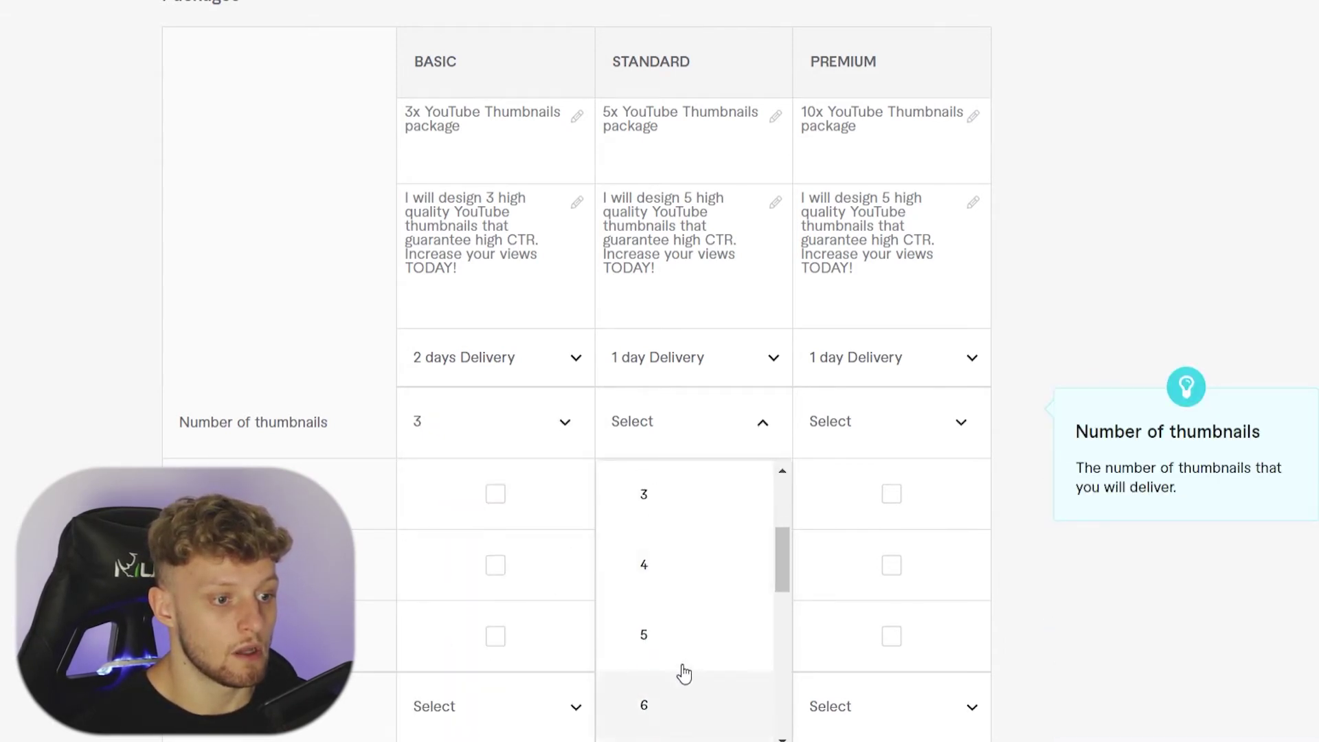
{"action": "left_click", "coordinate": [659, 631]}
{"action": "left_click", "coordinate": [839, 370]}
{"action": "scroll", "coordinate": [851, 545], "scroll_direction": "down", "scroll_amount": 4}
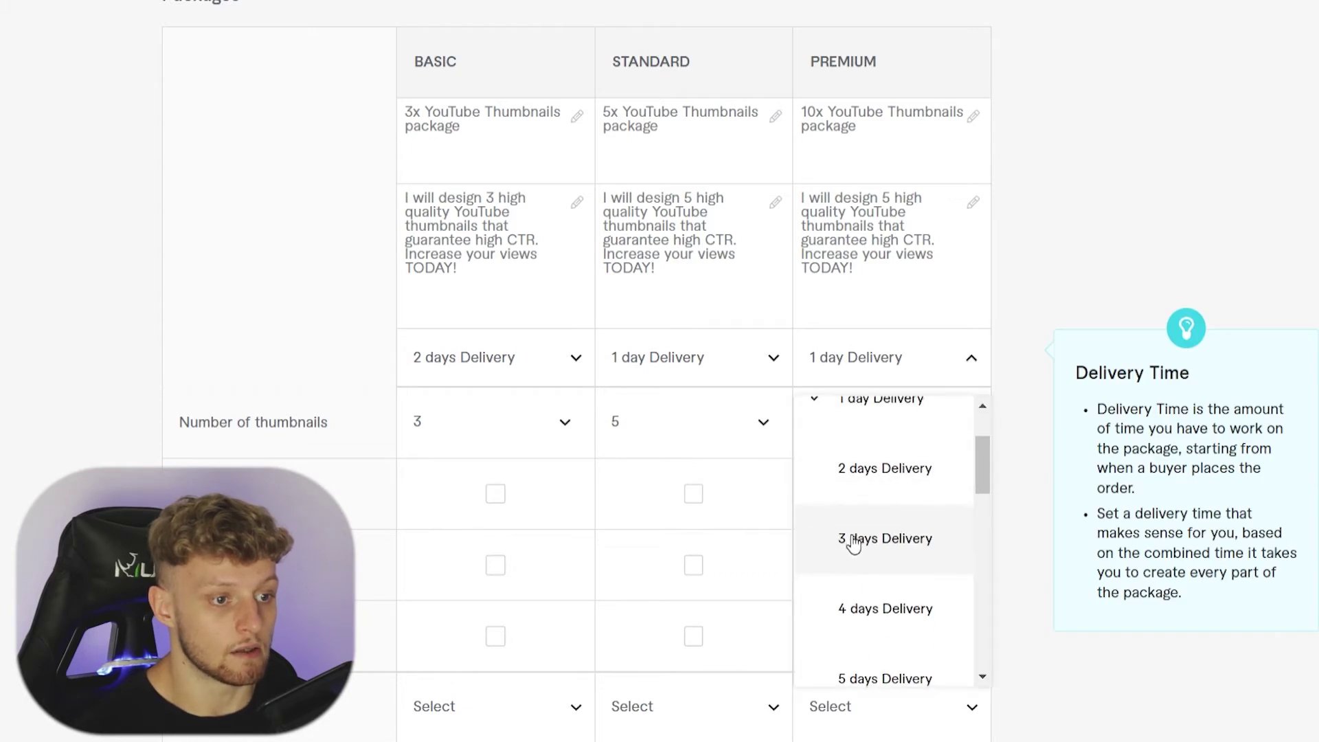
{"action": "left_click", "coordinate": [586, 533]}
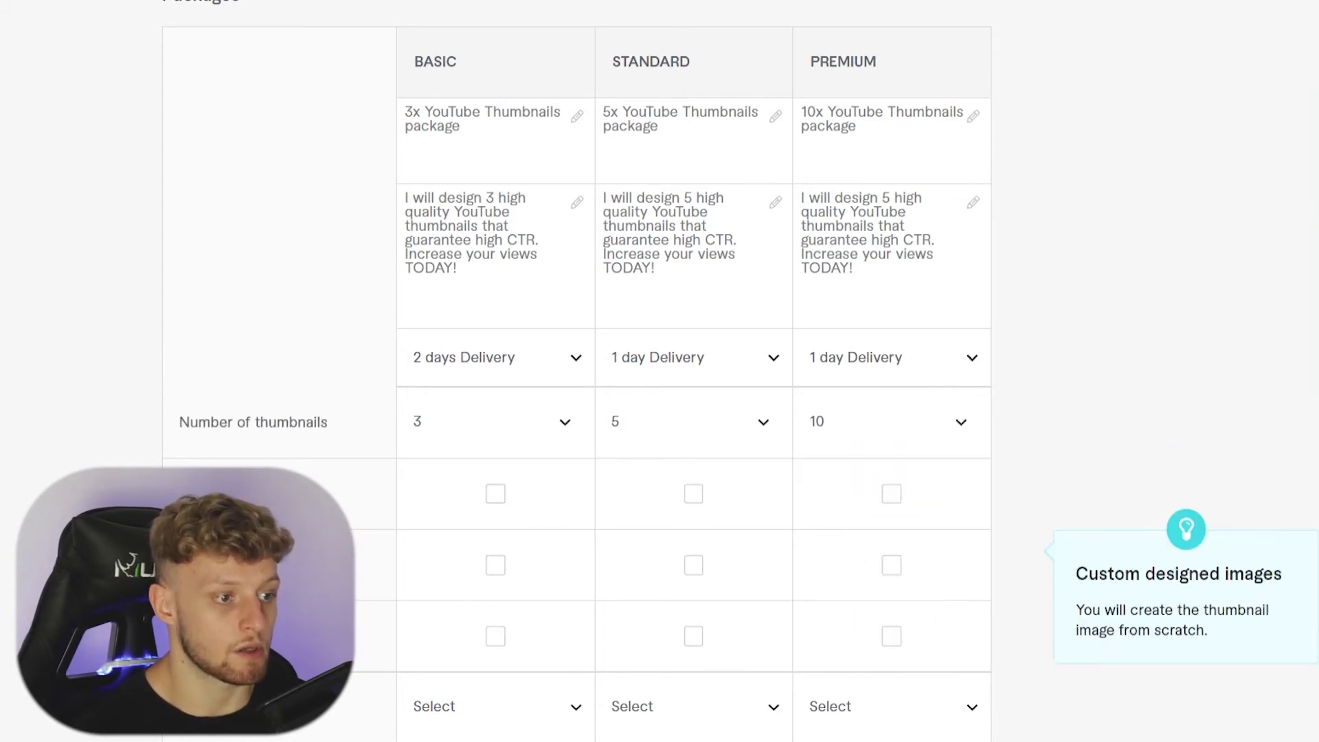
Step: Set the number of revisions to 1 for Basic, 3 for Standard and UNLIMITED for Premium
{"action": "scroll", "coordinate": [739, 365], "scroll_direction": "down", "scroll_amount": 1}
{"action": "scroll", "coordinate": [693, 371], "scroll_direction": "down", "scroll_amount": 1}
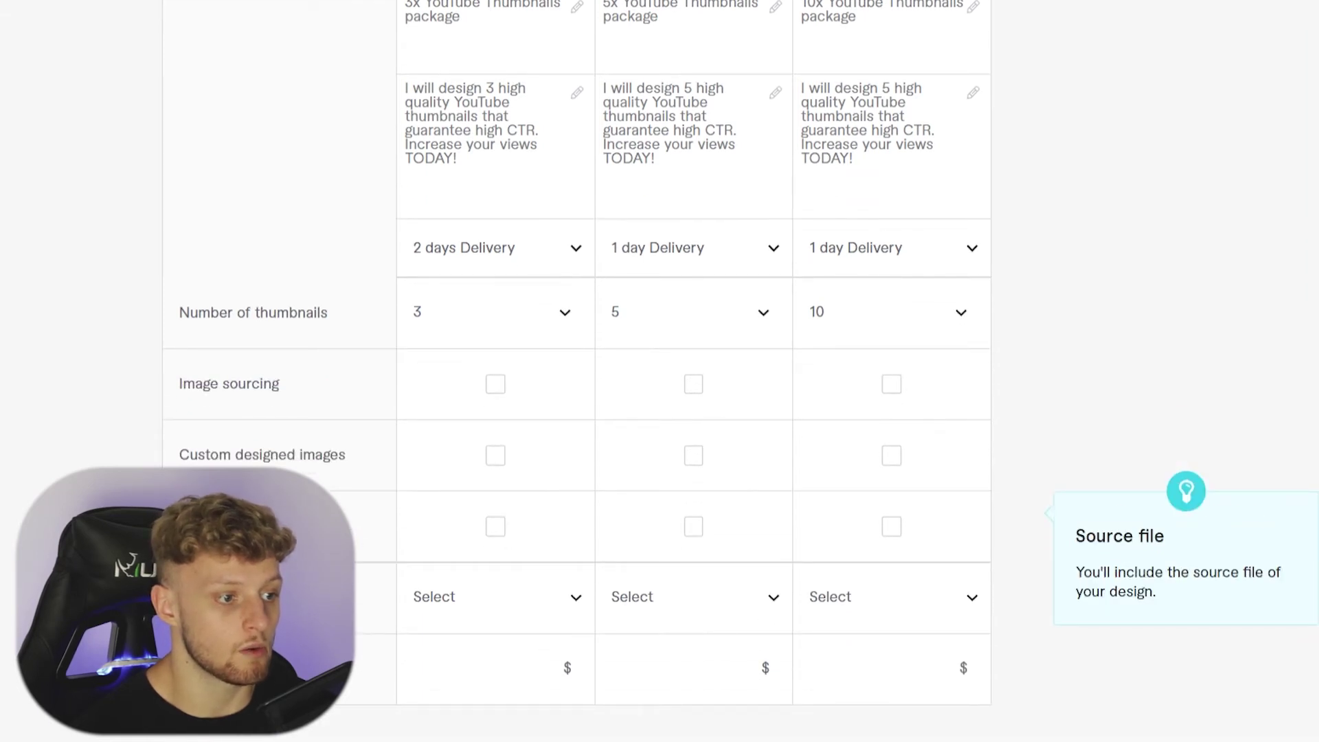
{"action": "scroll", "coordinate": [518, 495], "scroll_direction": "down", "scroll_amount": 2}
{"action": "left_click", "coordinate": [468, 500]}
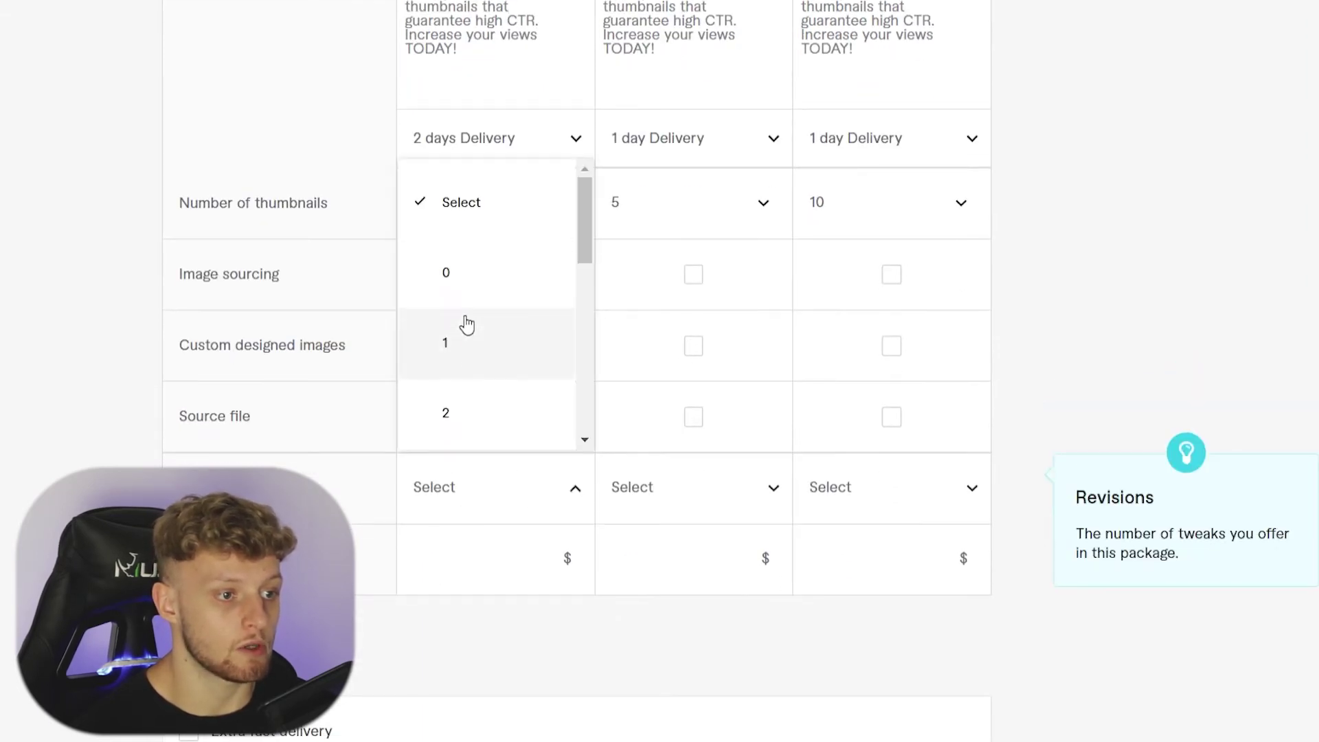
{"action": "left_click", "coordinate": [478, 362]}
{"action": "left_click", "coordinate": [700, 506]}
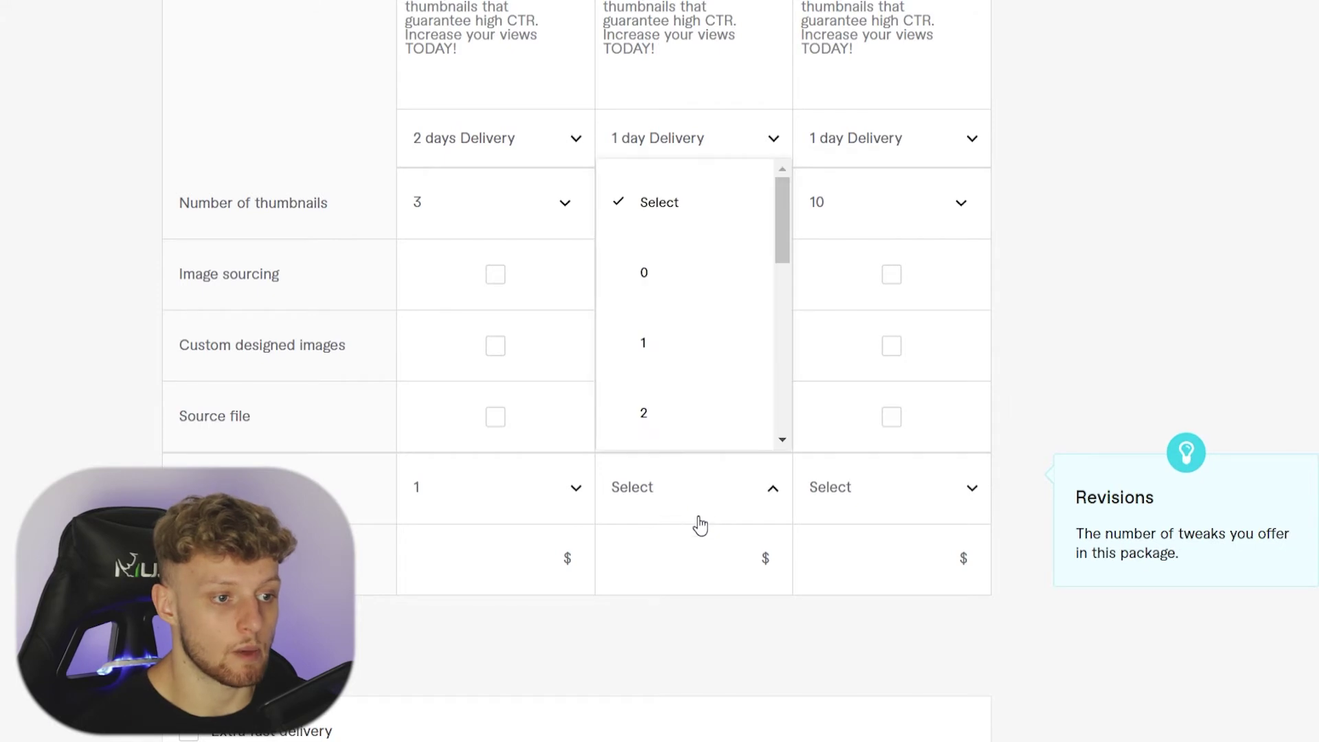
{"action": "scroll", "coordinate": [677, 354], "scroll_direction": "down", "scroll_amount": 2}
{"action": "left_click", "coordinate": [659, 401]}
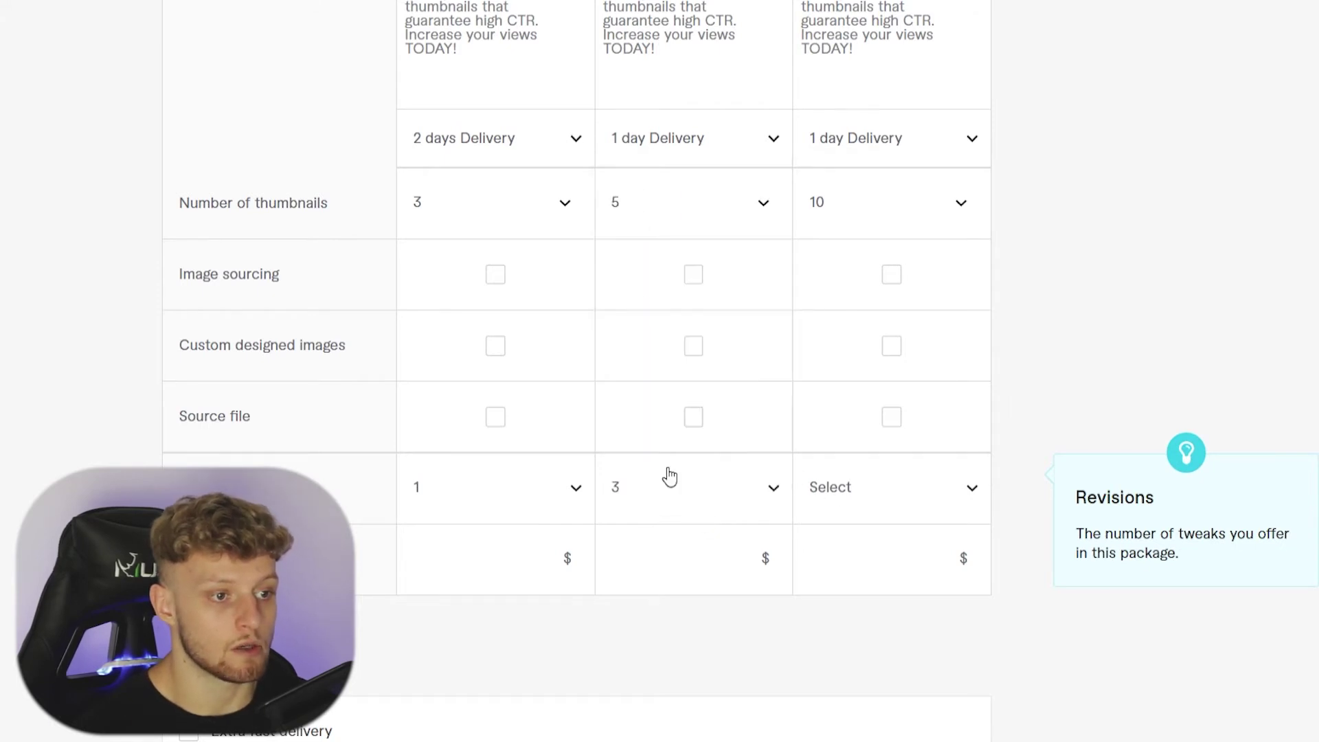
{"action": "scroll", "coordinate": [668, 472], "scroll_direction": "up", "scroll_amount": 3}
{"action": "scroll", "coordinate": [792, 480], "scroll_direction": "down", "scroll_amount": 3}
{"action": "left_click", "coordinate": [850, 485]}
{"action": "scroll", "coordinate": [880, 406], "scroll_direction": "down", "scroll_amount": 5}
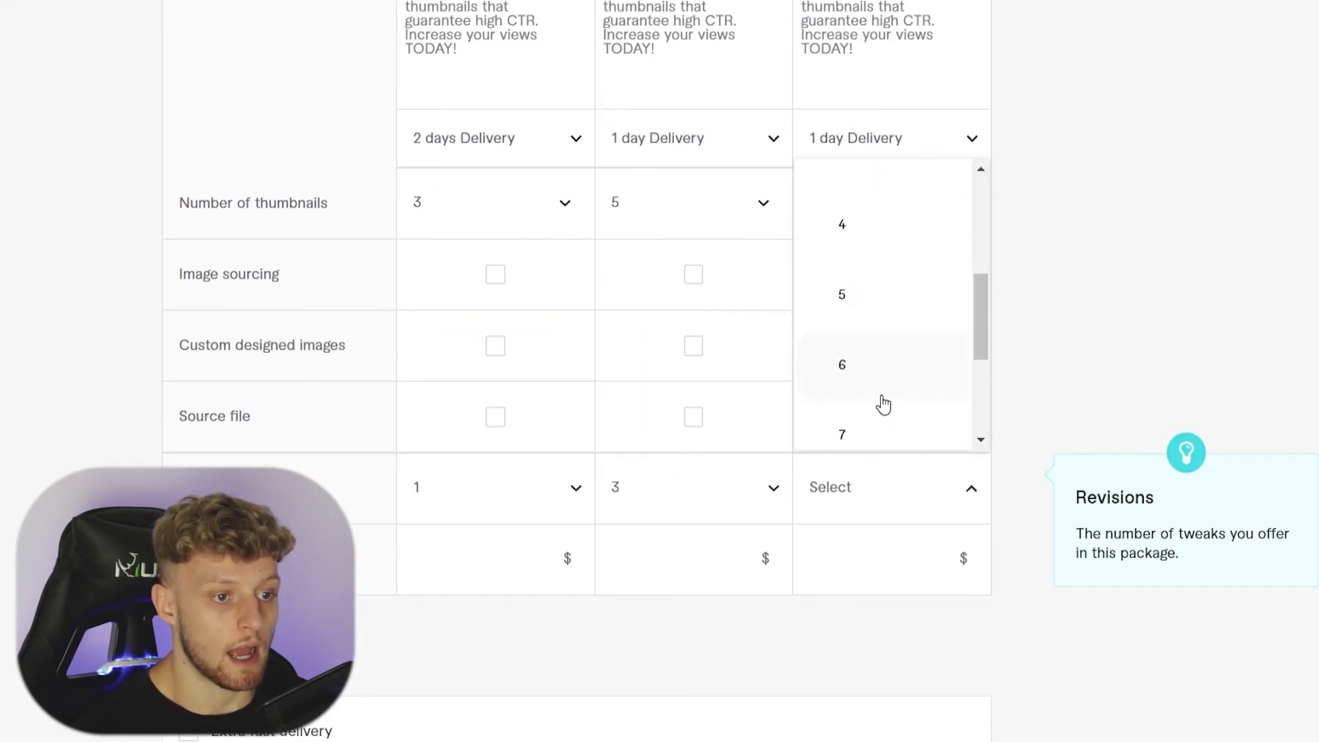
{"action": "left_click", "coordinate": [876, 407]}
Step: Price the packages at $10 for Basic, $15 for Standard and $25 for Premium
{"action": "scroll", "coordinate": [901, 412], "scroll_direction": "up", "scroll_amount": 5}
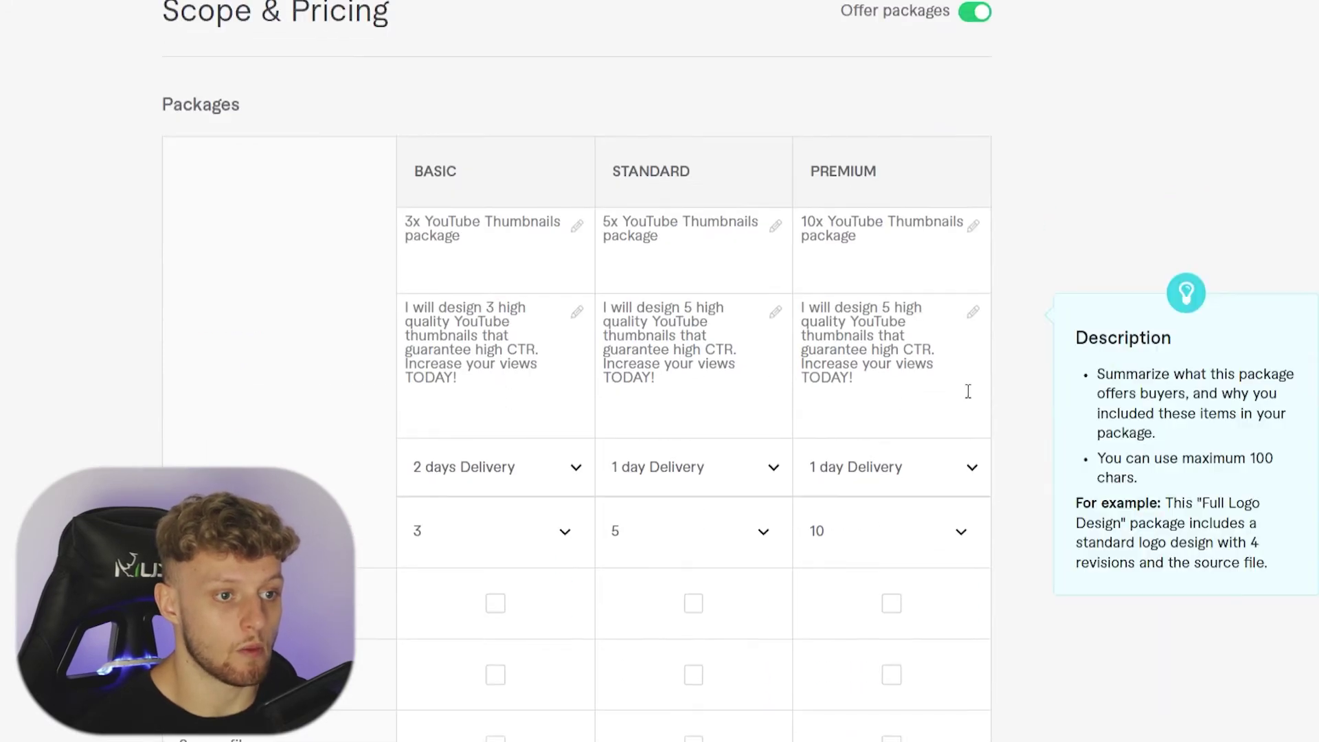
{"action": "scroll", "coordinate": [954, 405], "scroll_direction": "down", "scroll_amount": 3}
{"action": "scroll", "coordinate": [951, 404], "scroll_direction": "down", "scroll_amount": 3}
{"action": "left_click", "coordinate": [456, 450]}
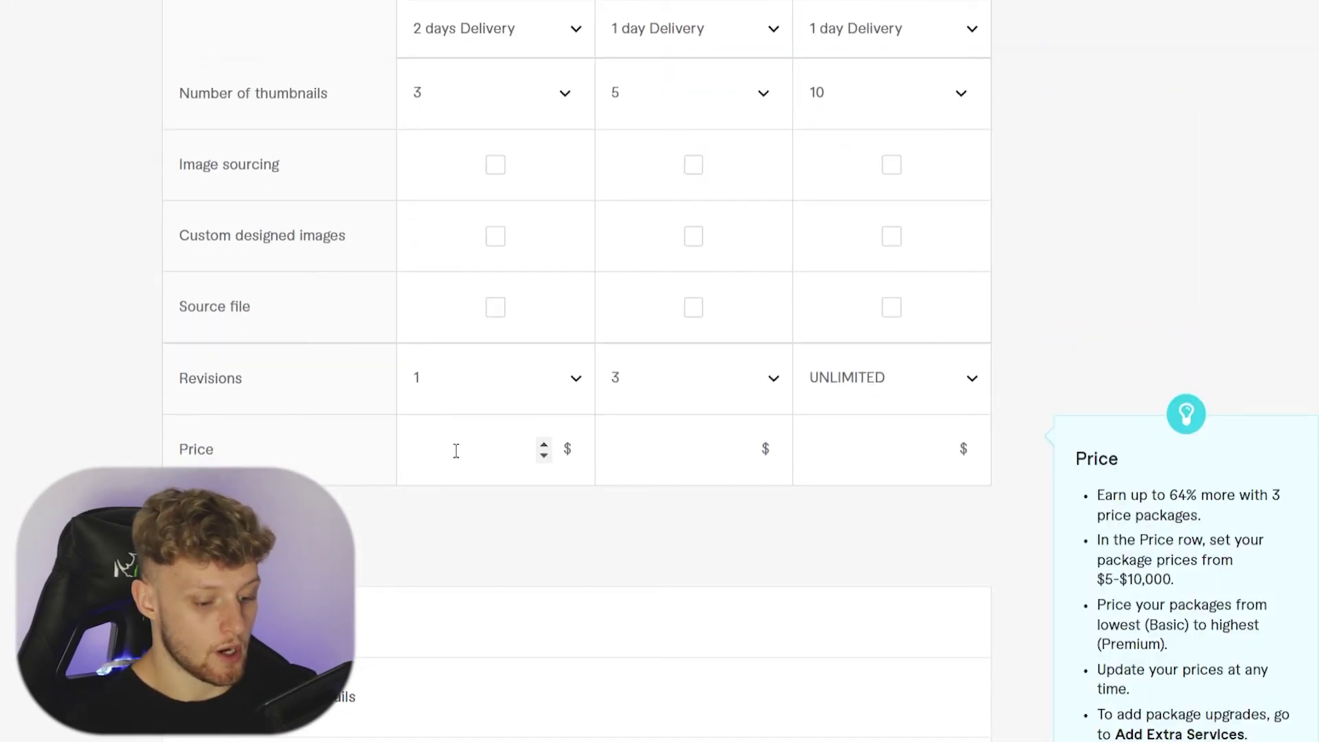
{"action": "type", "text": "10"}
{"action": "key", "text": "Tab"}
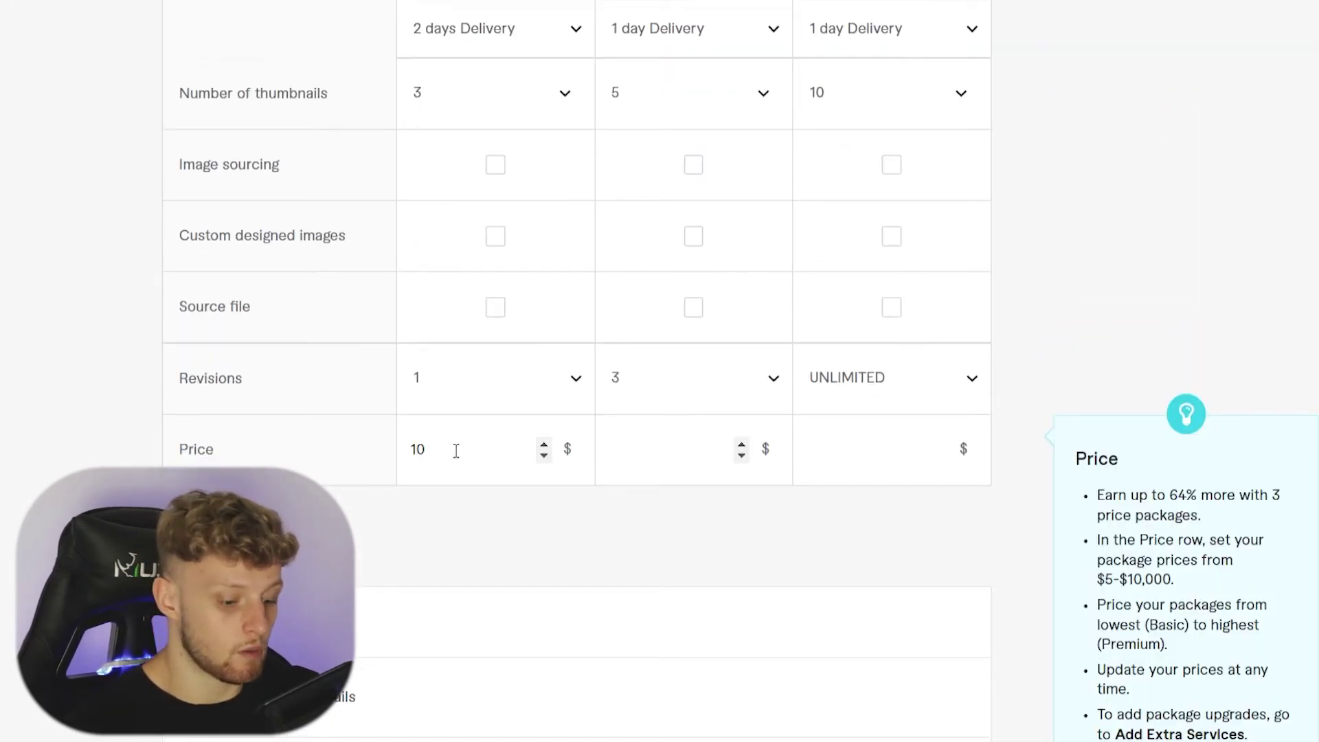
{"action": "type", "text": "15"}
{"action": "key", "text": "Tab"}
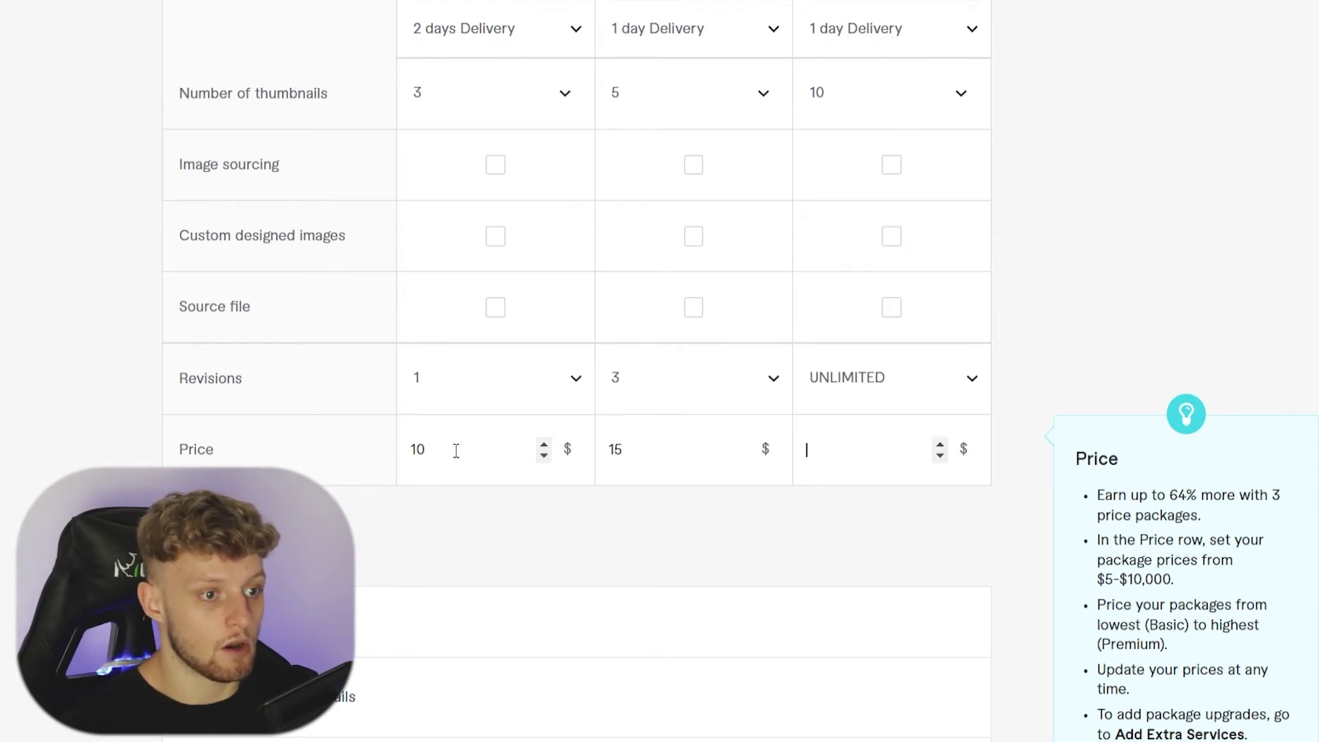
{"action": "type", "text": "2"}
{"action": "scroll", "coordinate": [456, 450], "scroll_direction": "up", "scroll_amount": 2}
{"action": "scroll", "coordinate": [456, 450], "scroll_direction": "down", "scroll_amount": 2}
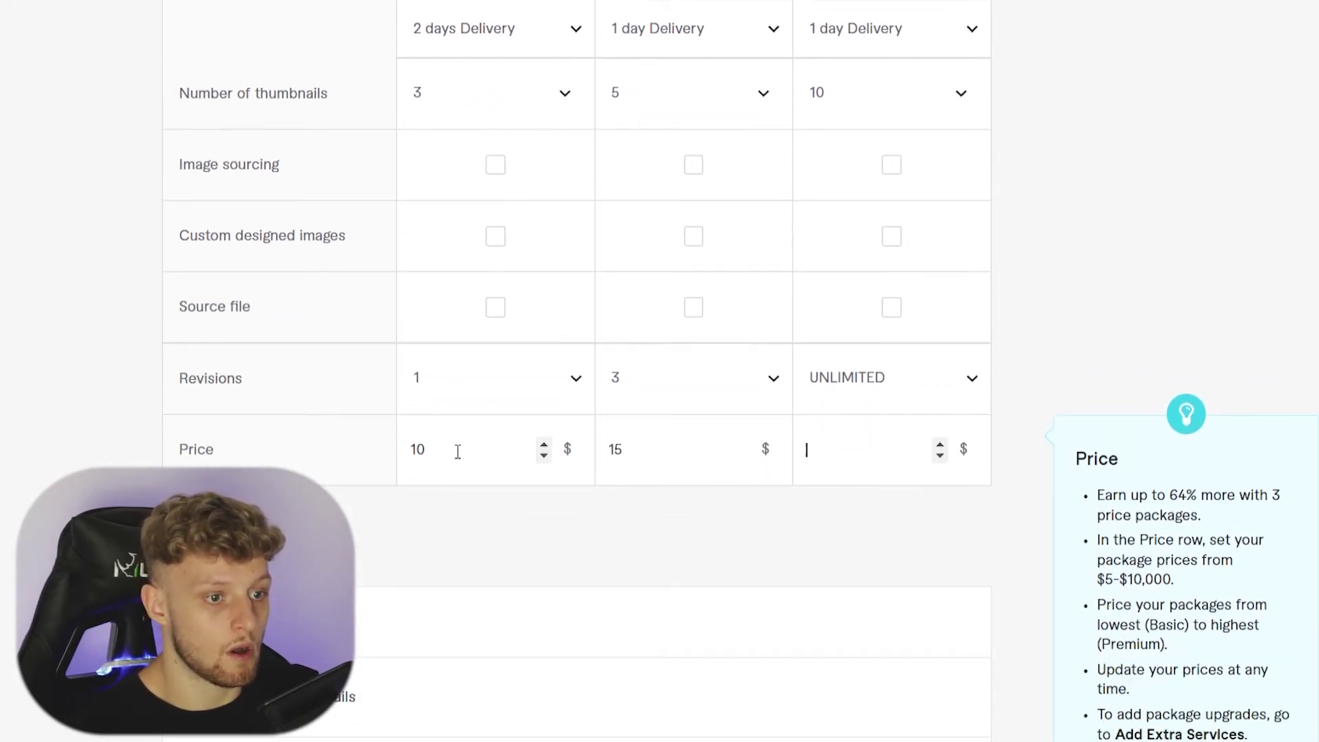
{"action": "key", "text": "BackSpace"}
{"action": "type", "text": "25"}
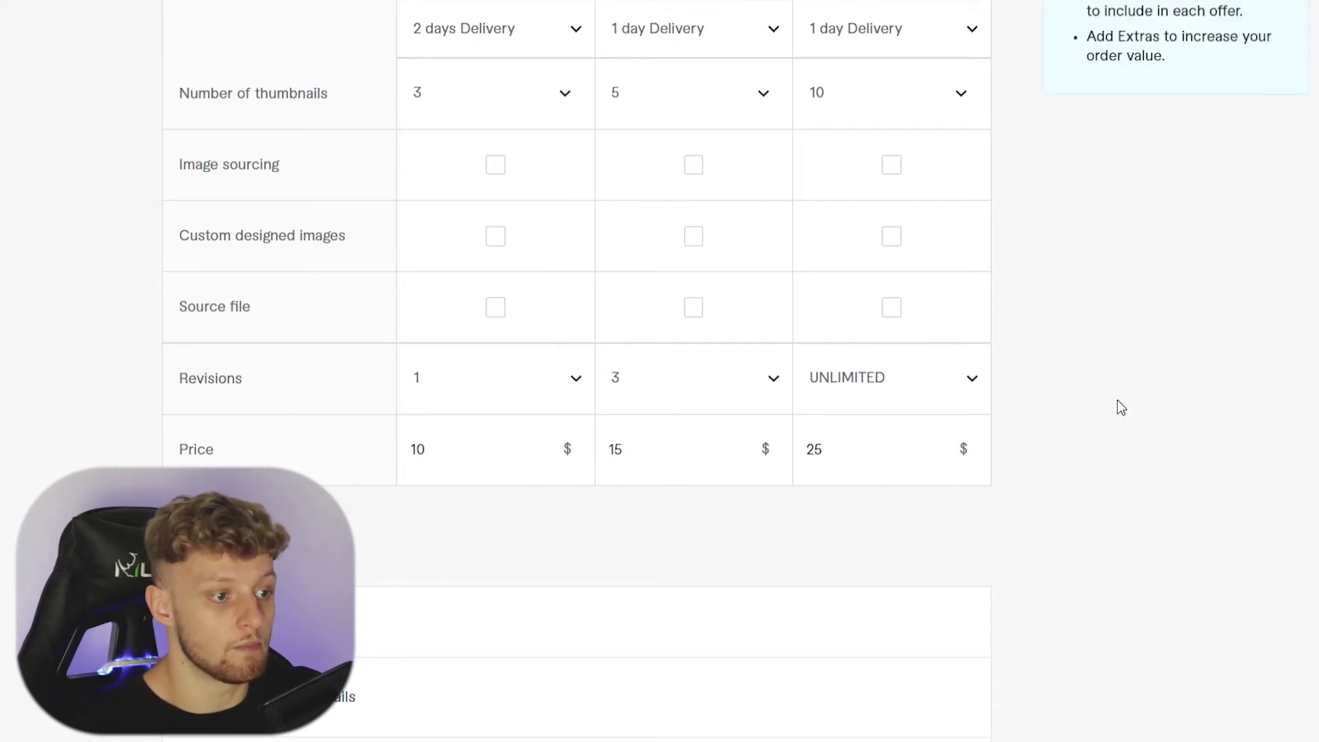
Step: Offer the source file as an extra service for $5 and save the pricing to continue
{"action": "scroll", "coordinate": [325, 478], "scroll_direction": "down", "scroll_amount": 3}
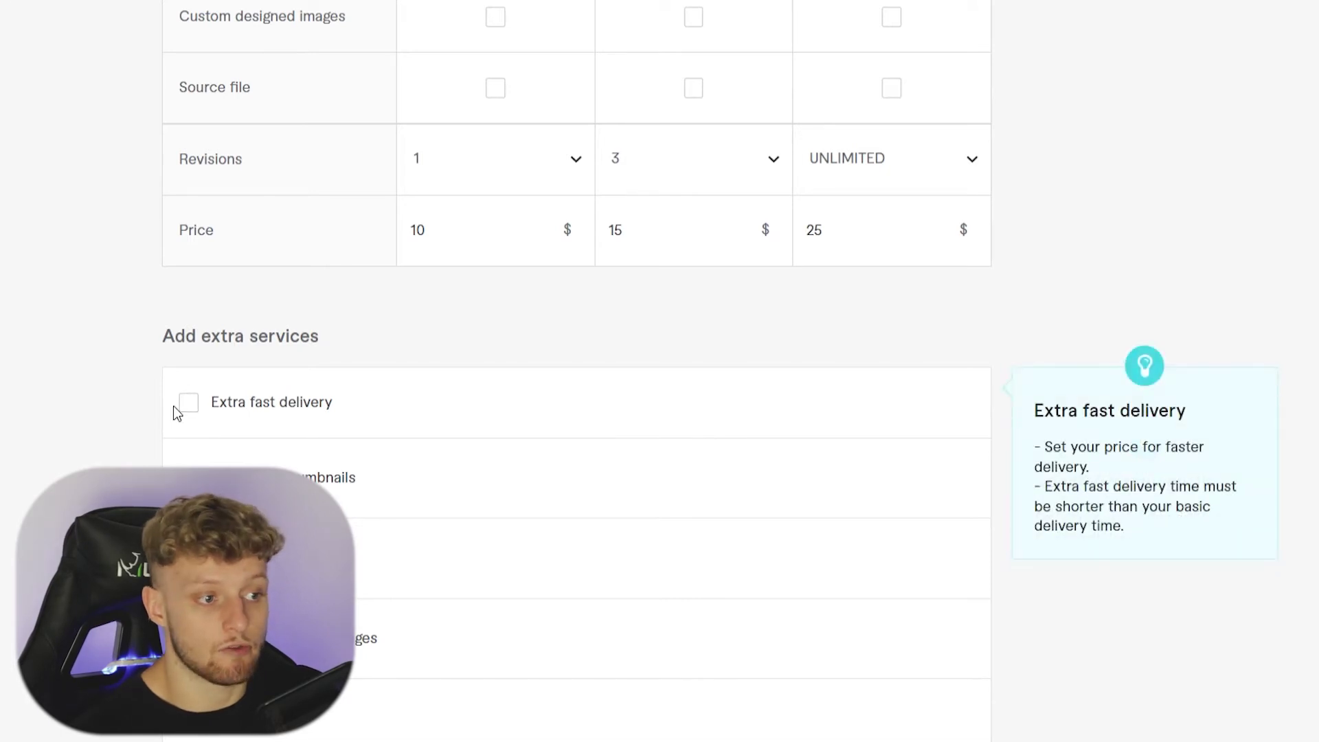
{"action": "scroll", "coordinate": [190, 422], "scroll_direction": "down", "scroll_amount": 2}
{"action": "scroll", "coordinate": [190, 422], "scroll_direction": "down", "scroll_amount": 2}
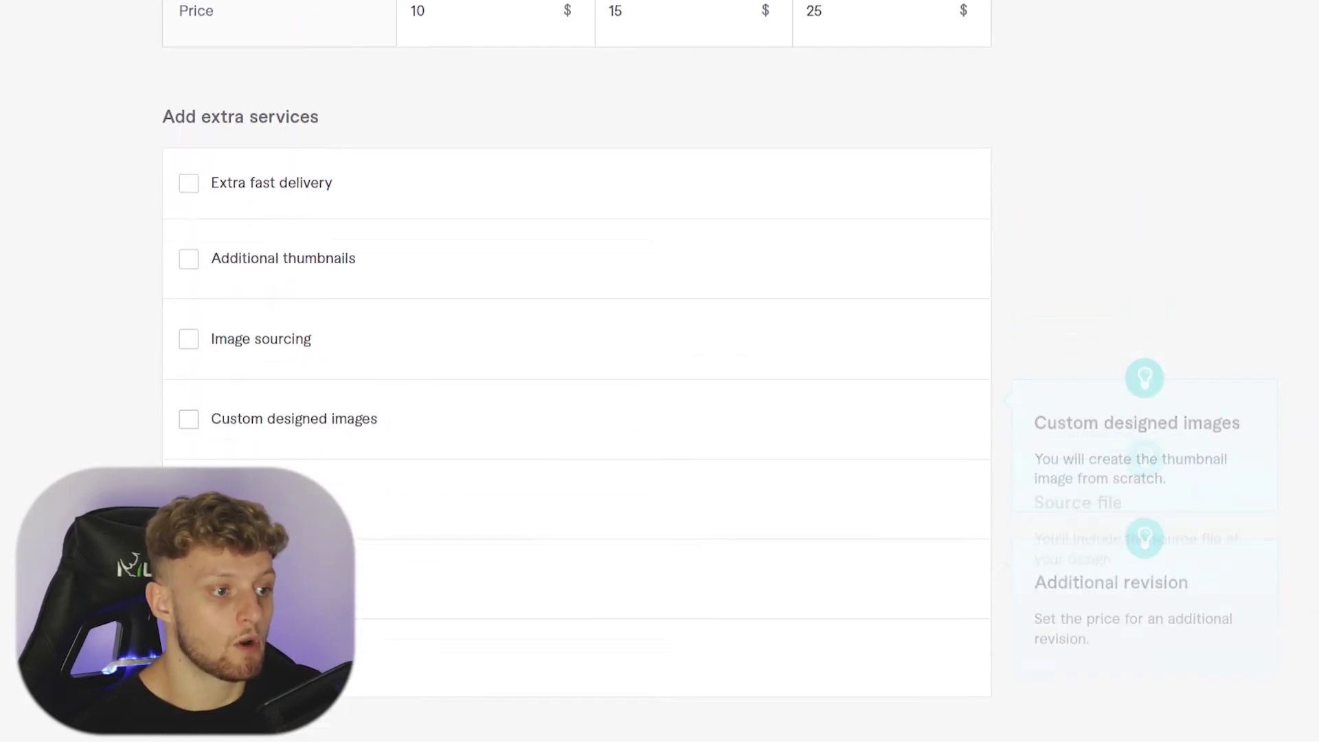
{"action": "left_click", "coordinate": [891, 508]}
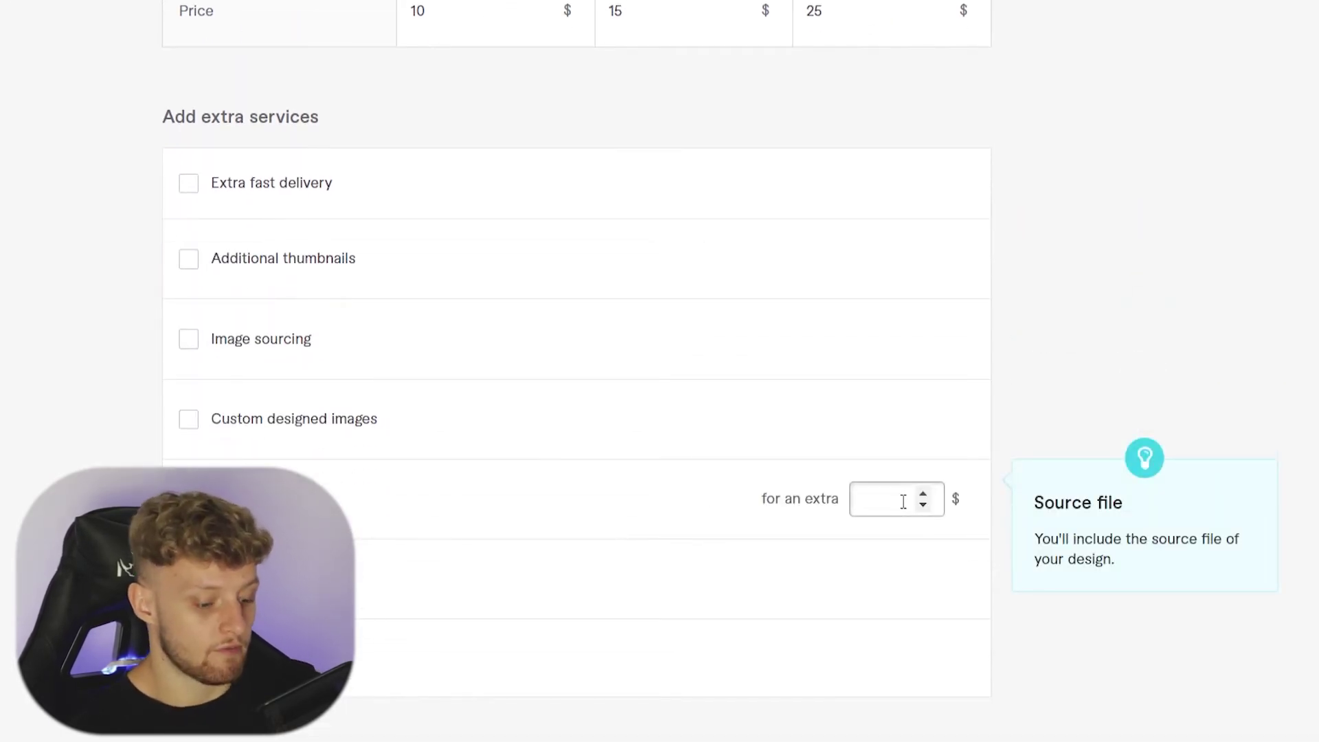
{"action": "type", "text": "5"}
{"action": "left_click", "coordinate": [1283, 418]}
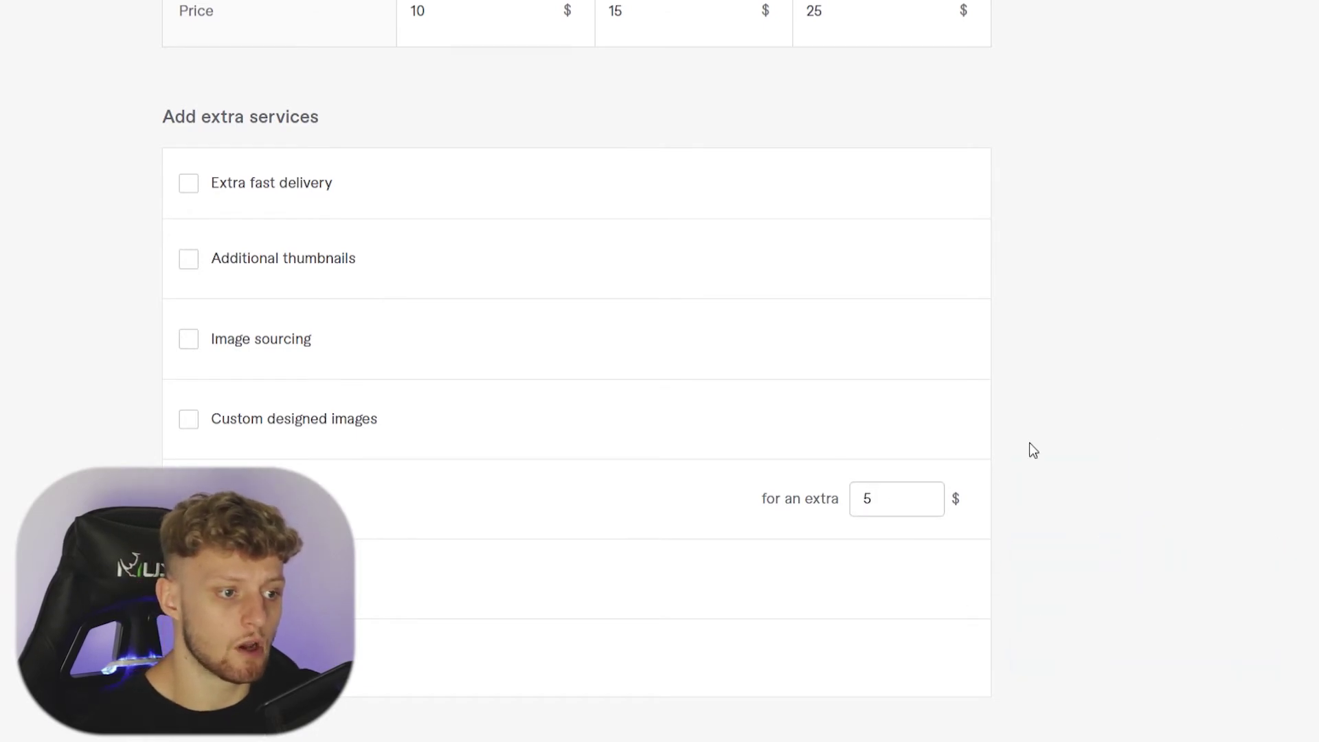
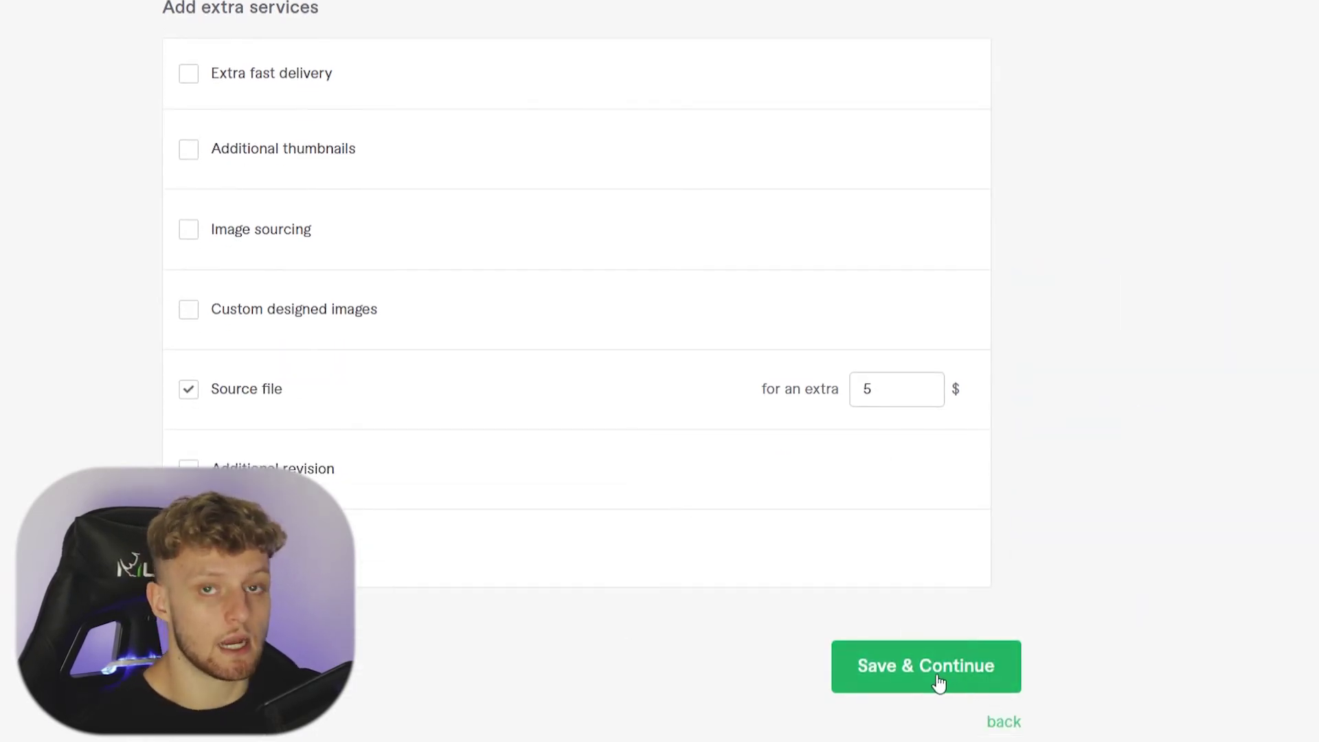
{"action": "left_click", "coordinate": [928, 673]}
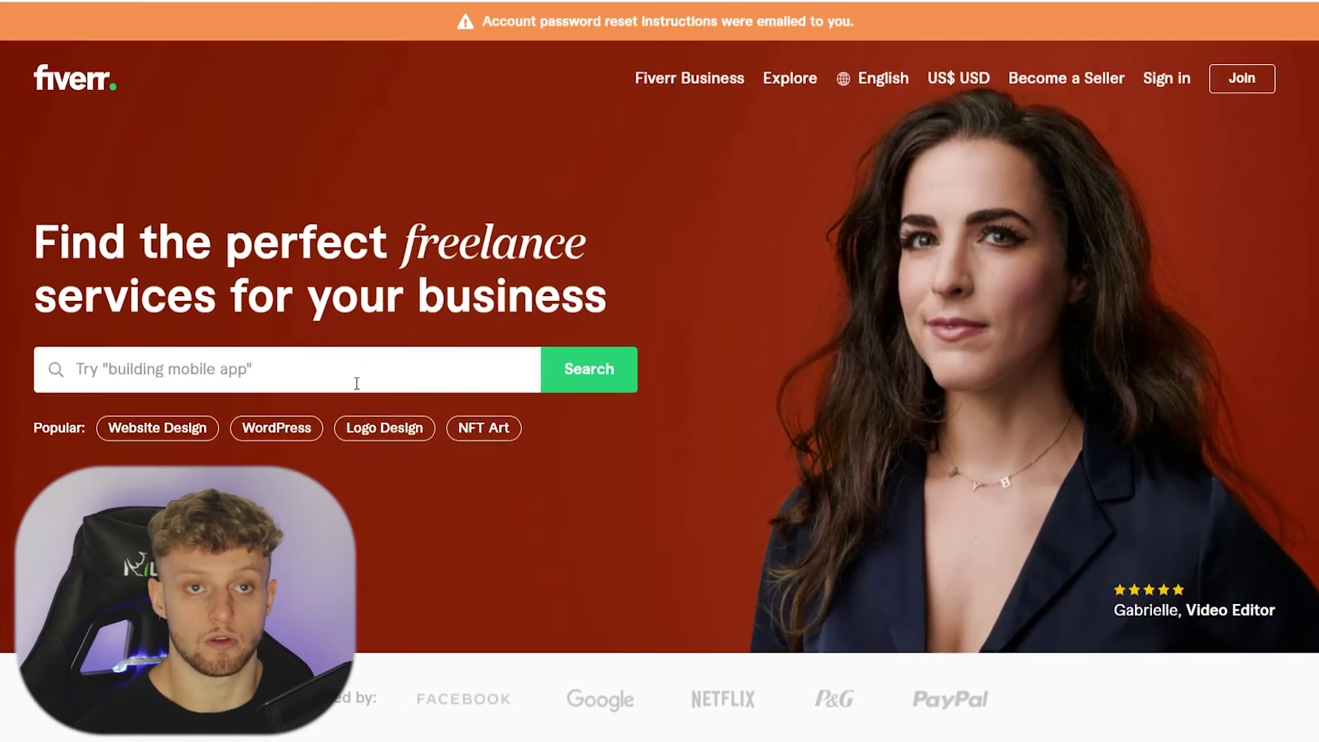
Step: Search Fiverr for "YOUTUBE THUMBNAI" and open the gig "I will create youtube thumbnail with premium quality" at its About This Gig section
{"action": "left_click", "coordinate": [154, 382]}
{"action": "type", "text": "YOUTUBE THUMBNAI"}
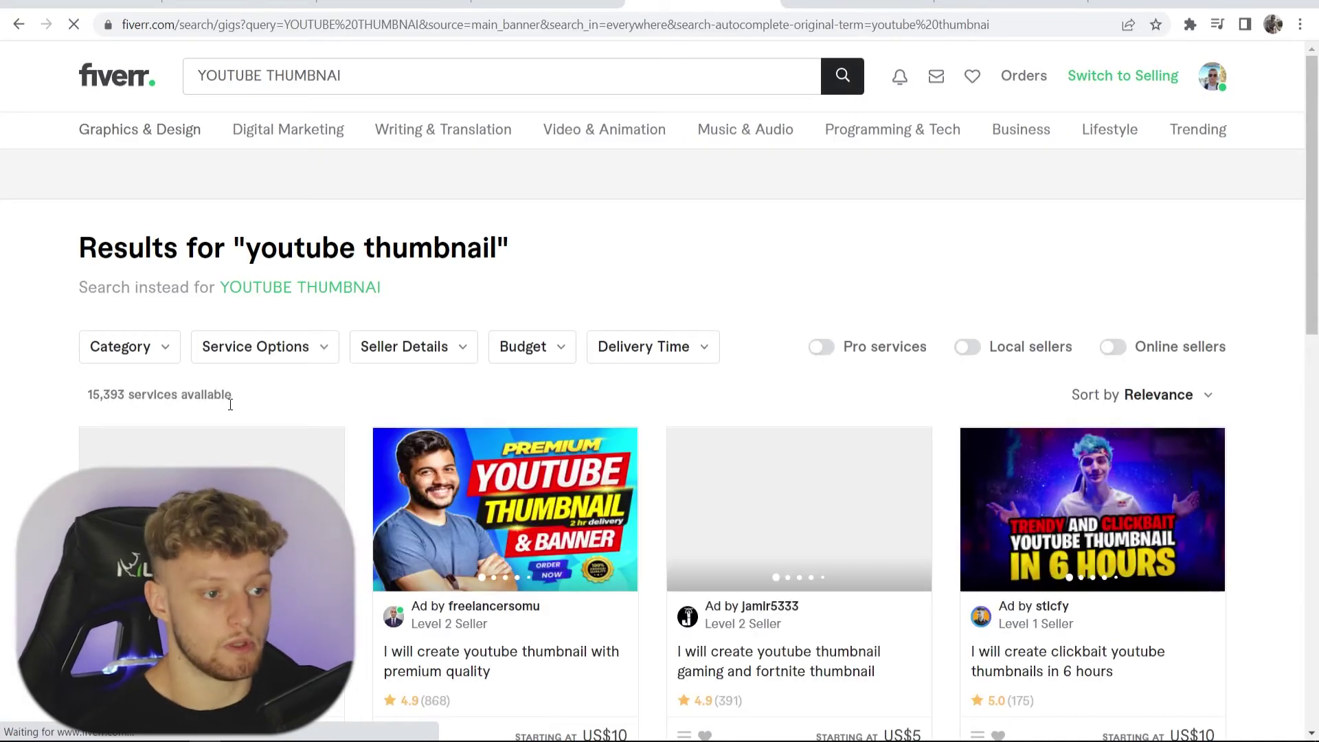
{"action": "scroll", "coordinate": [220, 397], "scroll_direction": "down", "scroll_amount": 3}
{"action": "left_click", "coordinate": [465, 489]}
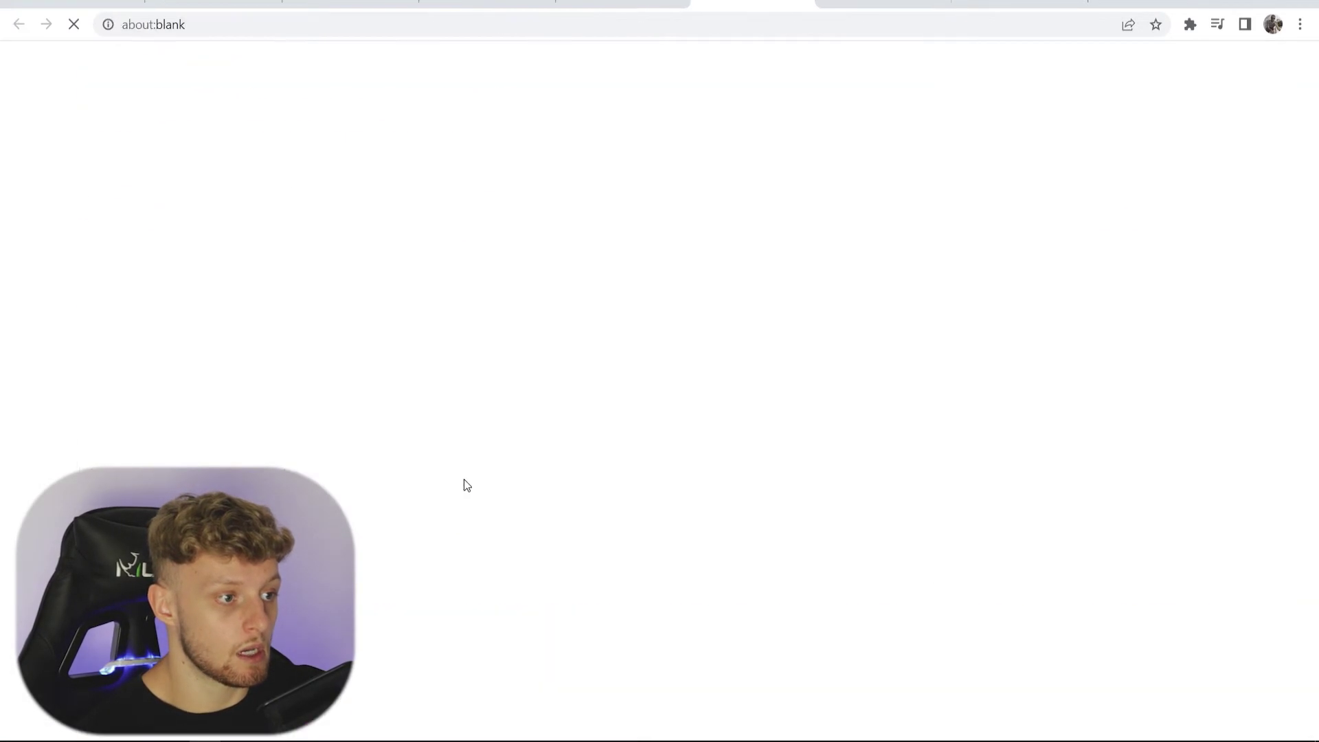
{"action": "scroll", "coordinate": [1310, 127], "scroll_direction": "down", "scroll_amount": 3}
{"action": "scroll", "coordinate": [1311, 127], "scroll_direction": "down", "scroll_amount": 10}
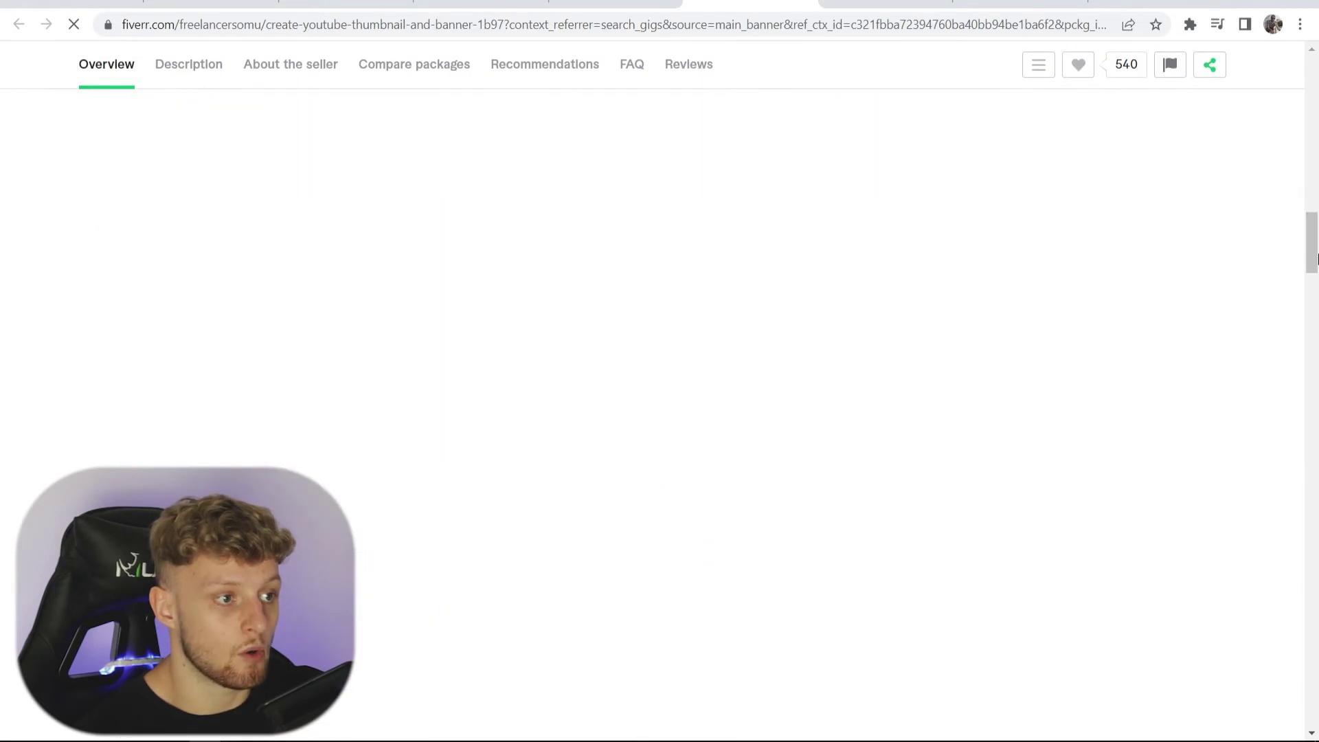
{"action": "scroll", "coordinate": [344, 270], "scroll_direction": "up", "scroll_amount": 5}
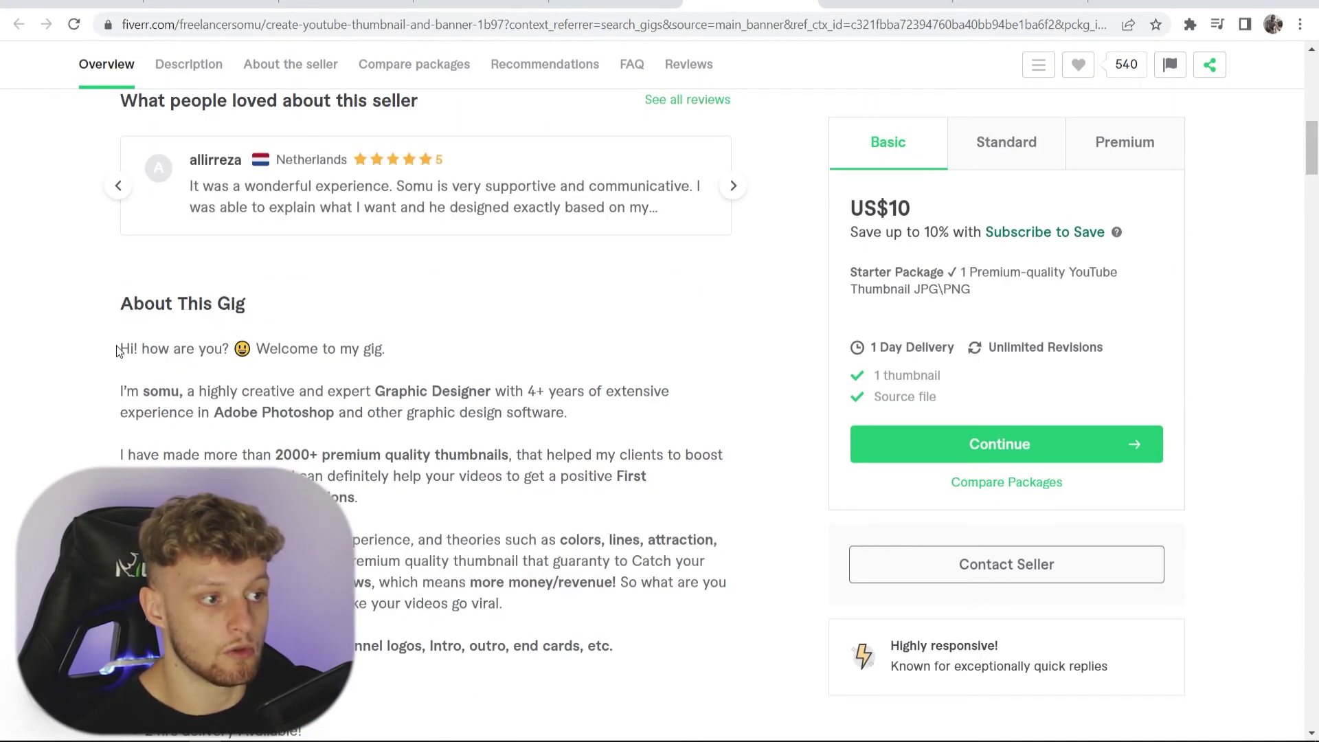
Step: Copy the About This Gig text from the opening greeting through the end of the "WHY ME" list
{"action": "left_click_drag", "start_coordinate": [118, 349], "coordinate": [326, 393]}
{"action": "left_click", "coordinate": [333, 447]}
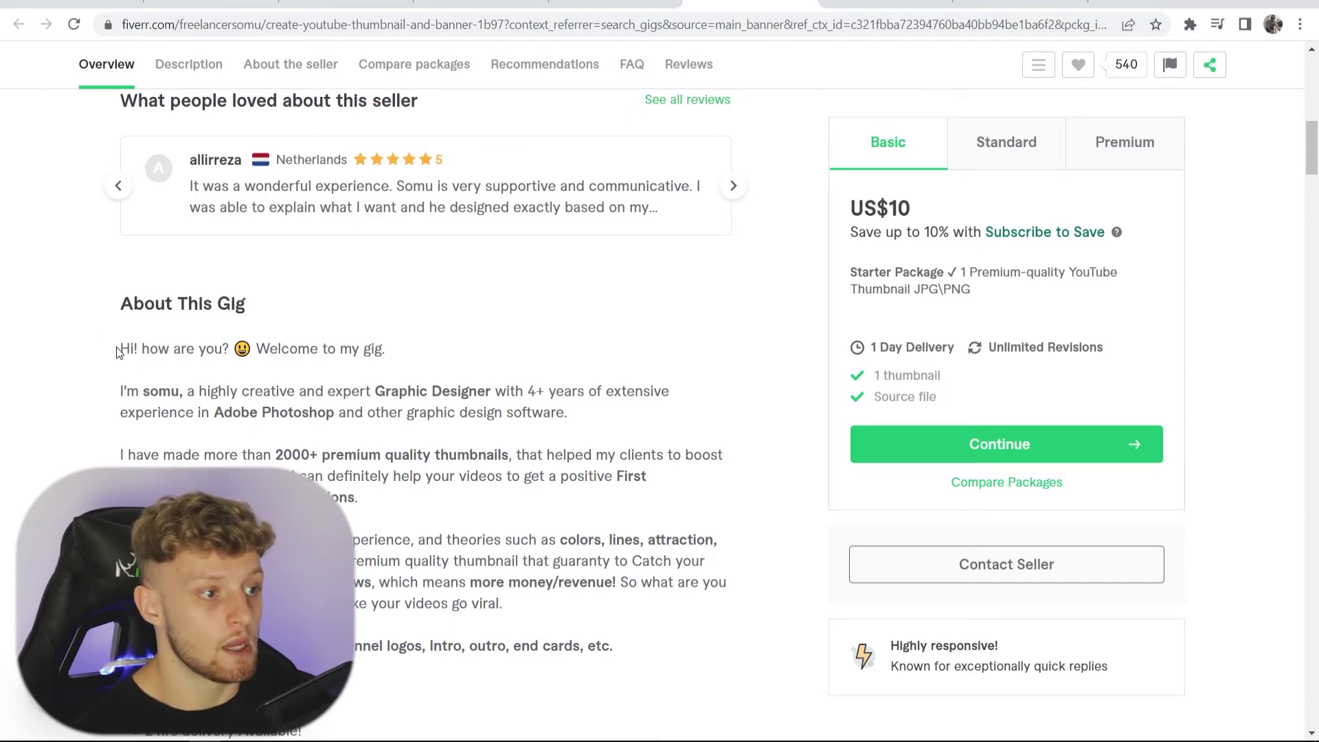
{"action": "left_click_drag", "start_coordinate": [116, 351], "coordinate": [459, 417]}
{"action": "scroll", "coordinate": [495, 391], "scroll_direction": "down", "scroll_amount": 6}
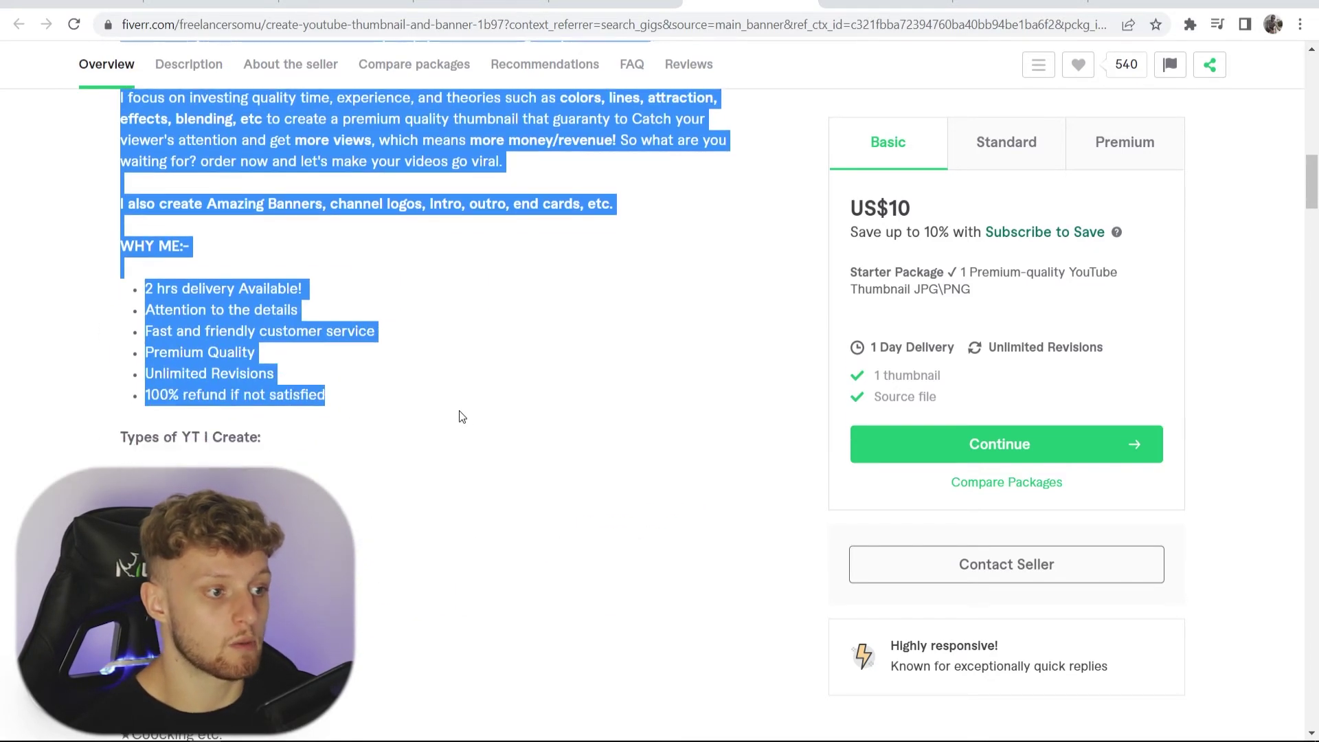
{"action": "right_click", "coordinate": [264, 340]}
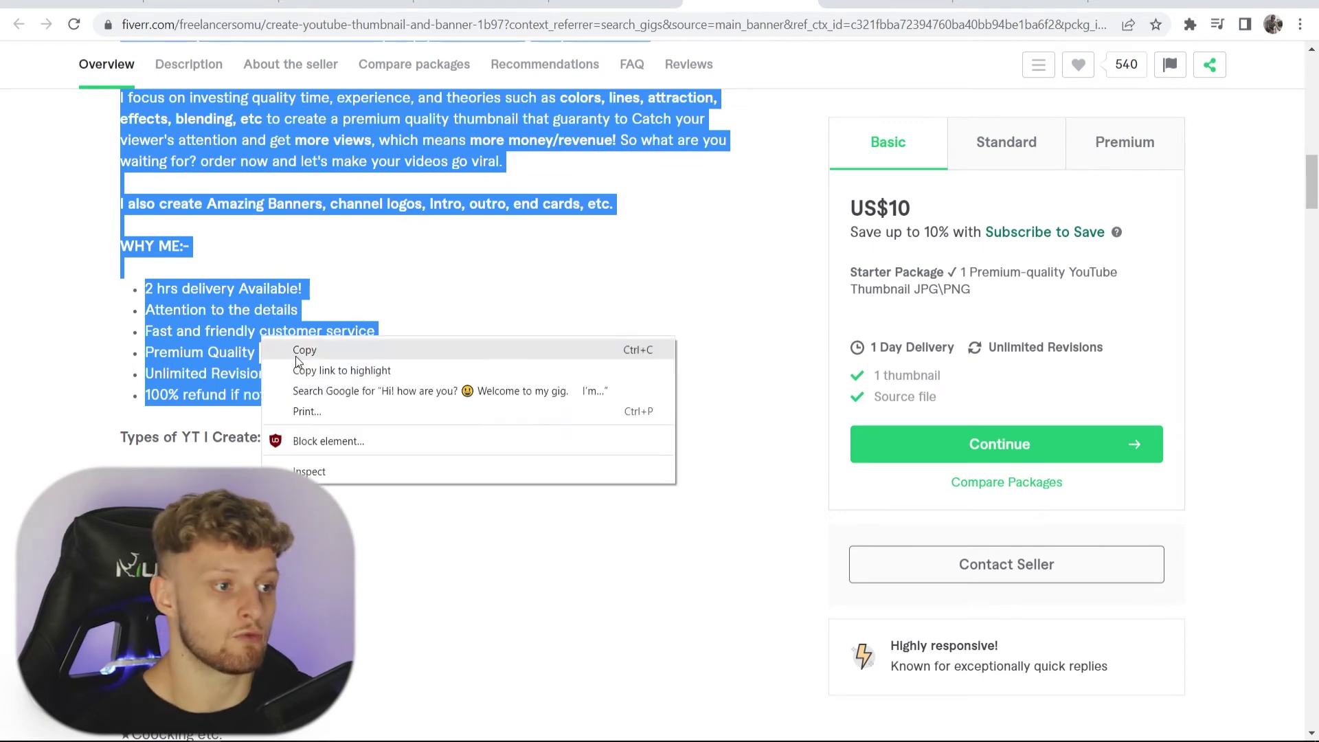
{"action": "left_click", "coordinate": [305, 351]}
{"action": "left_click", "coordinate": [329, 377]}
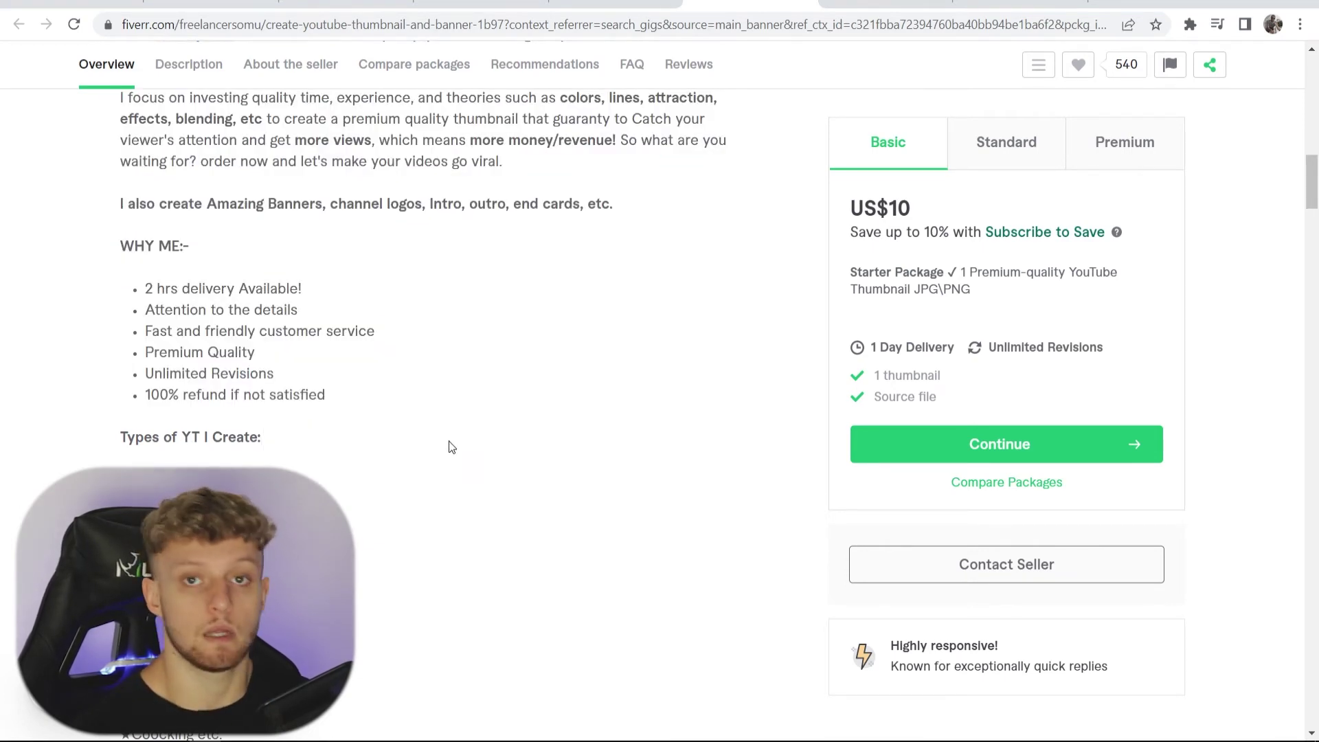
{"action": "scroll", "coordinate": [447, 451], "scroll_direction": "up", "scroll_amount": 10}
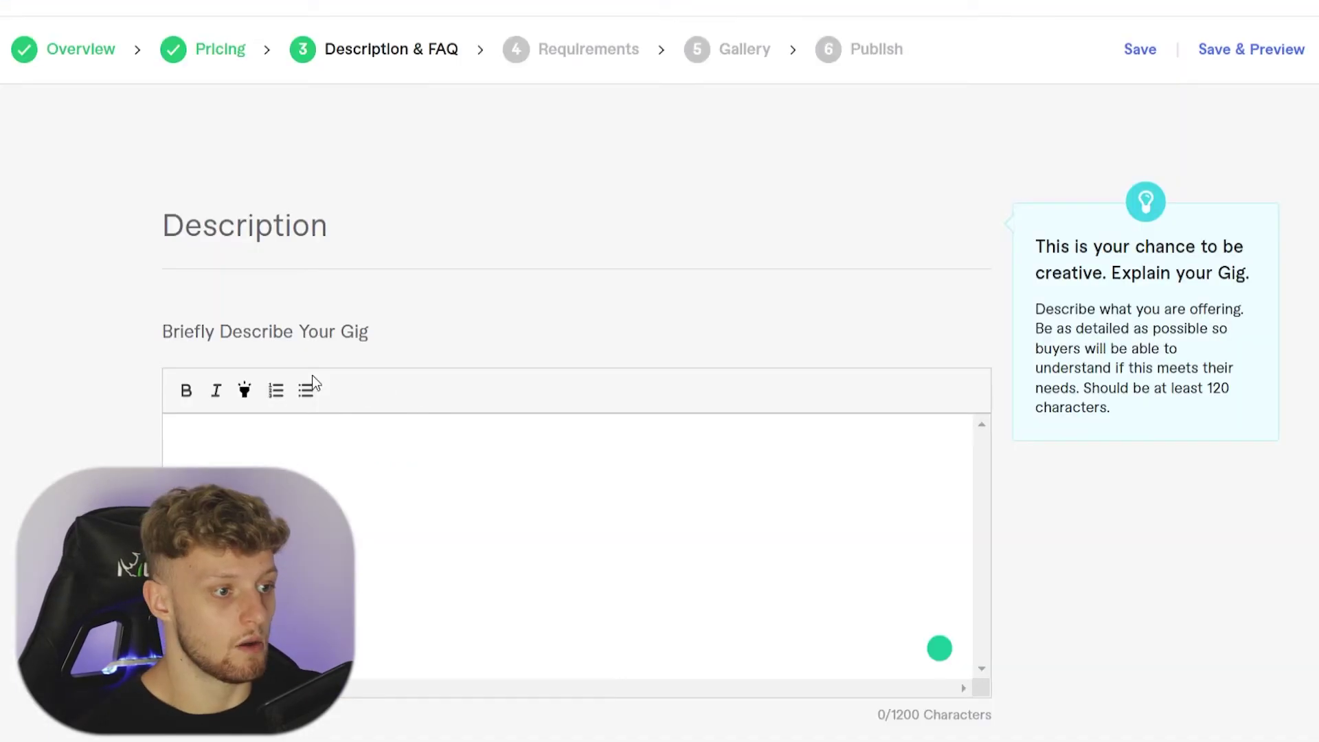
Step: Paste the copied gig text into the description of the new gig
{"action": "key", "text": "ctrl+v"}
{"action": "scroll", "coordinate": [66, 360], "scroll_direction": "down", "scroll_amount": 6}
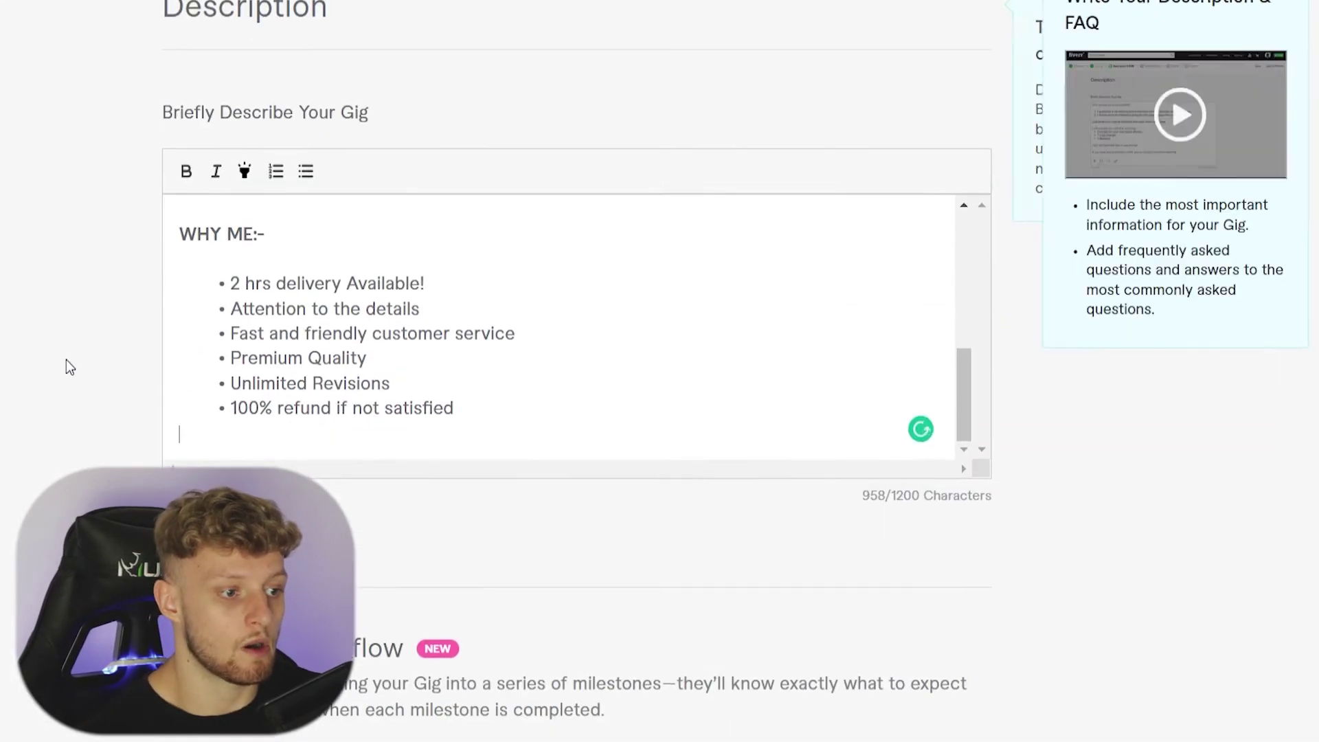
Step: Enter the FAQ question "Will this increase my CTR and will I get more views?" and save to continue to the Requirements stage
{"action": "scroll", "coordinate": [66, 359], "scroll_direction": "down", "scroll_amount": 10}
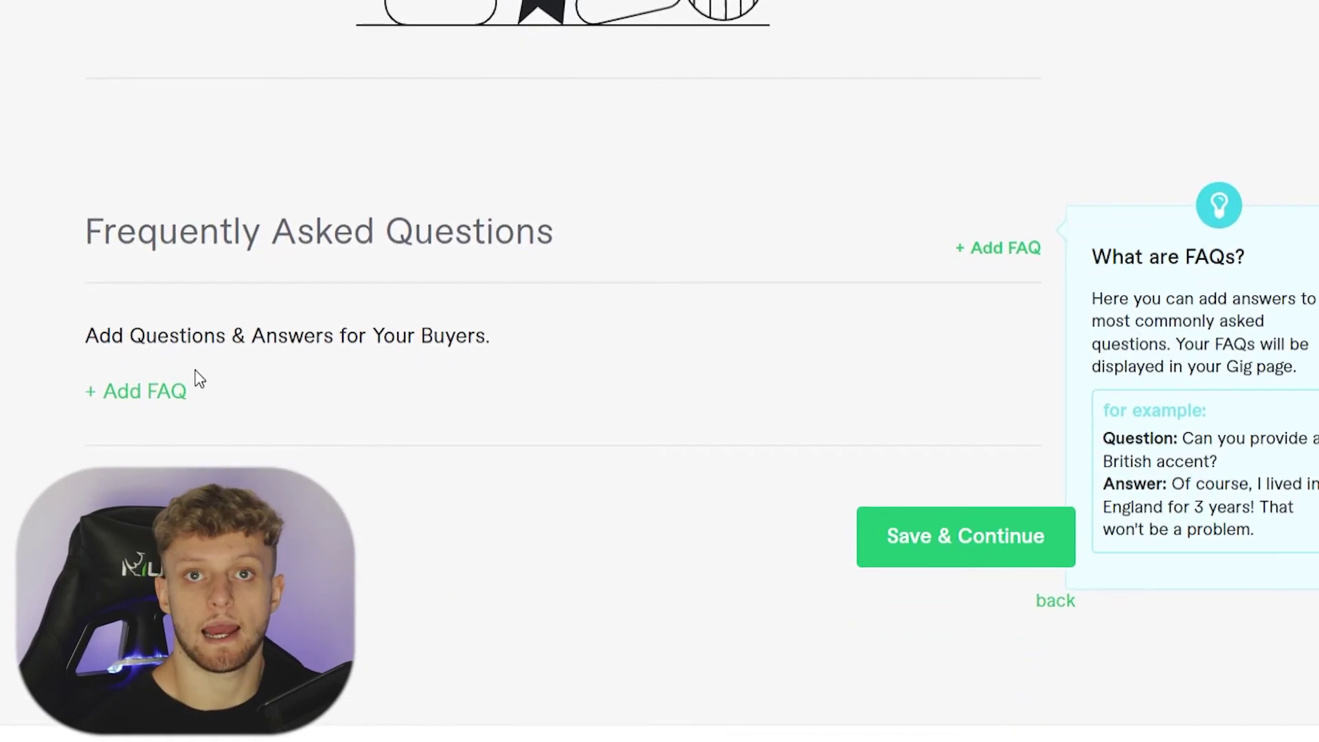
{"action": "left_click", "coordinate": [1013, 248]}
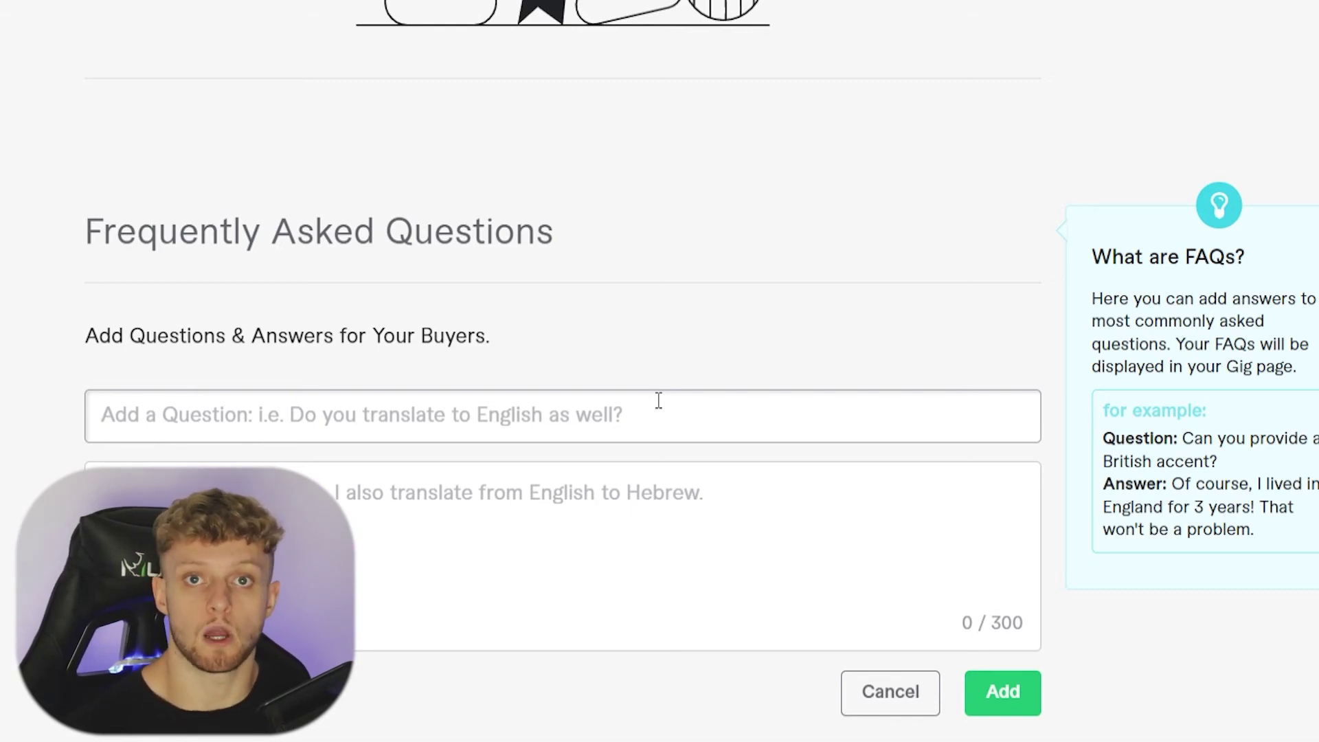
{"action": "key", "text": "ctrl+v"}
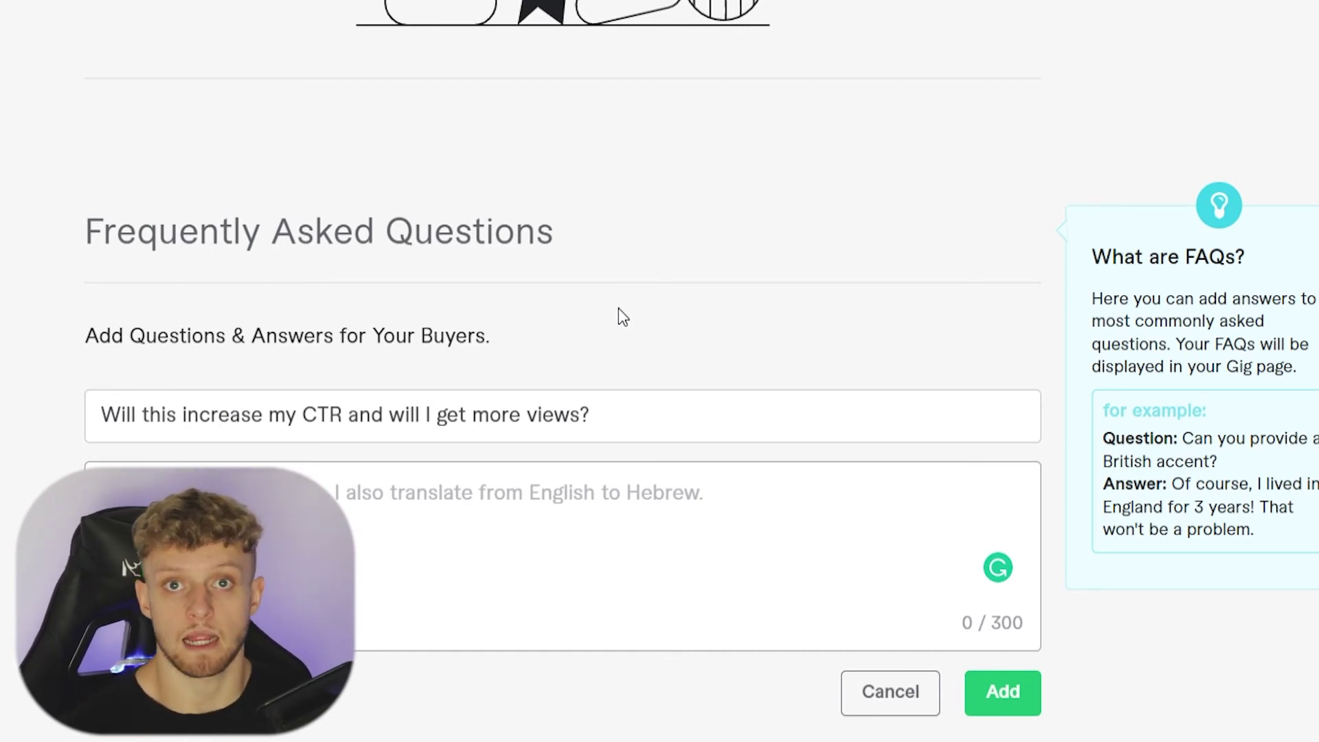
{"action": "scroll", "coordinate": [618, 316], "scroll_direction": "down", "scroll_amount": 3}
{"action": "left_click", "coordinate": [871, 445]}
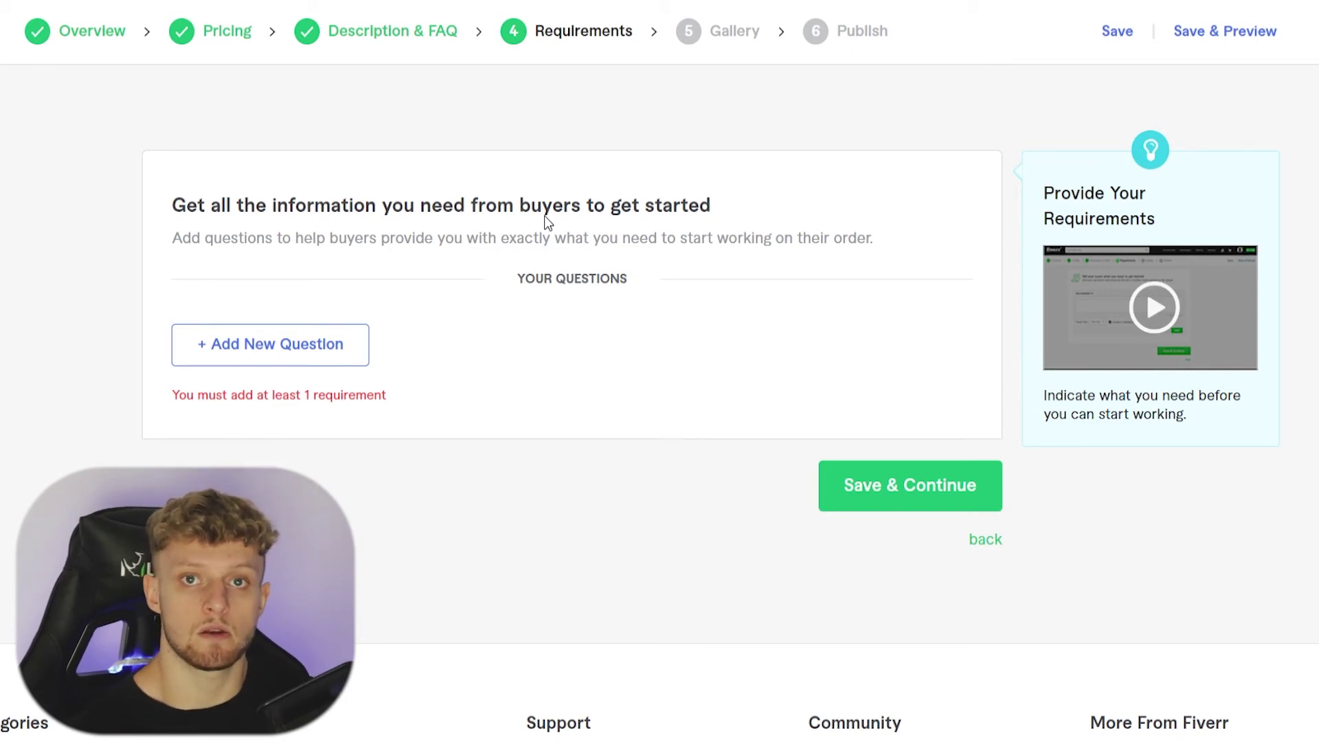
Step: Add the required buyer question "What niche is your channel in? Link of your channel:" and save to continue to the Gallery stage
{"action": "left_click", "coordinate": [323, 345]}
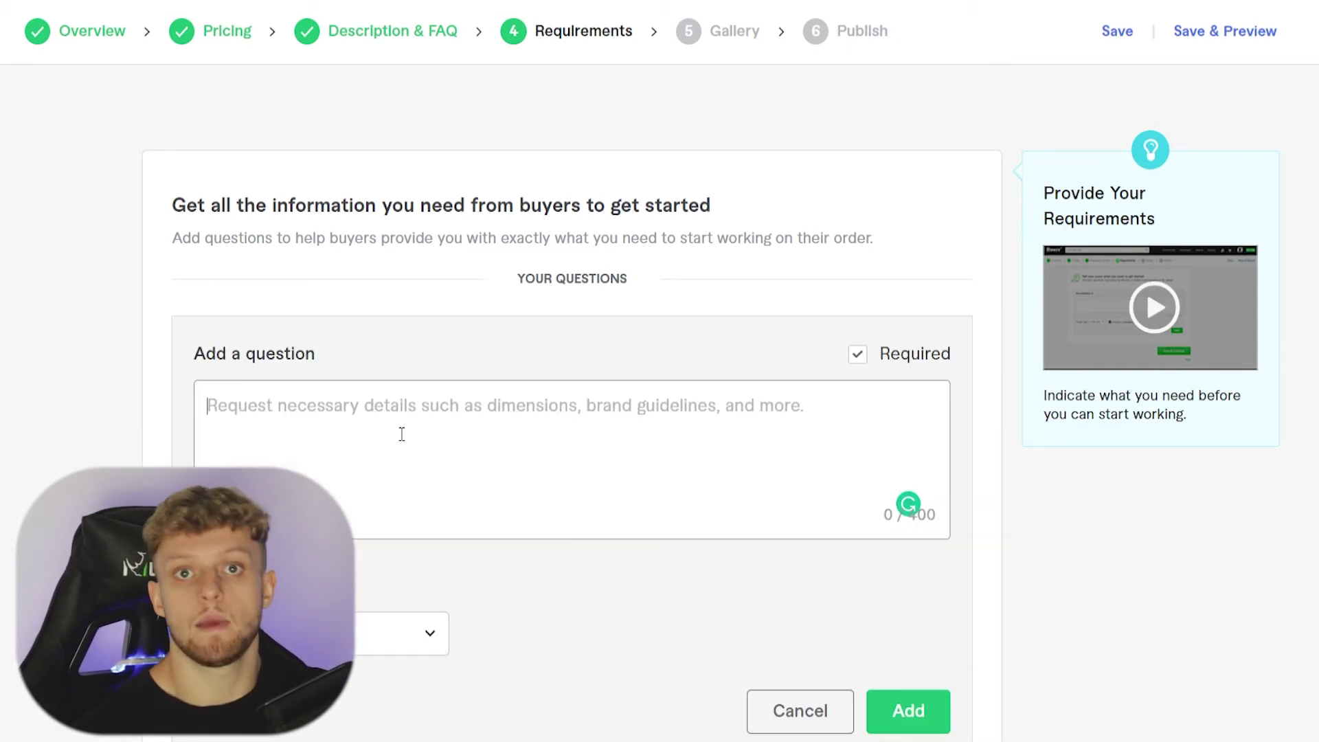
{"action": "type", "text": "Wh"}
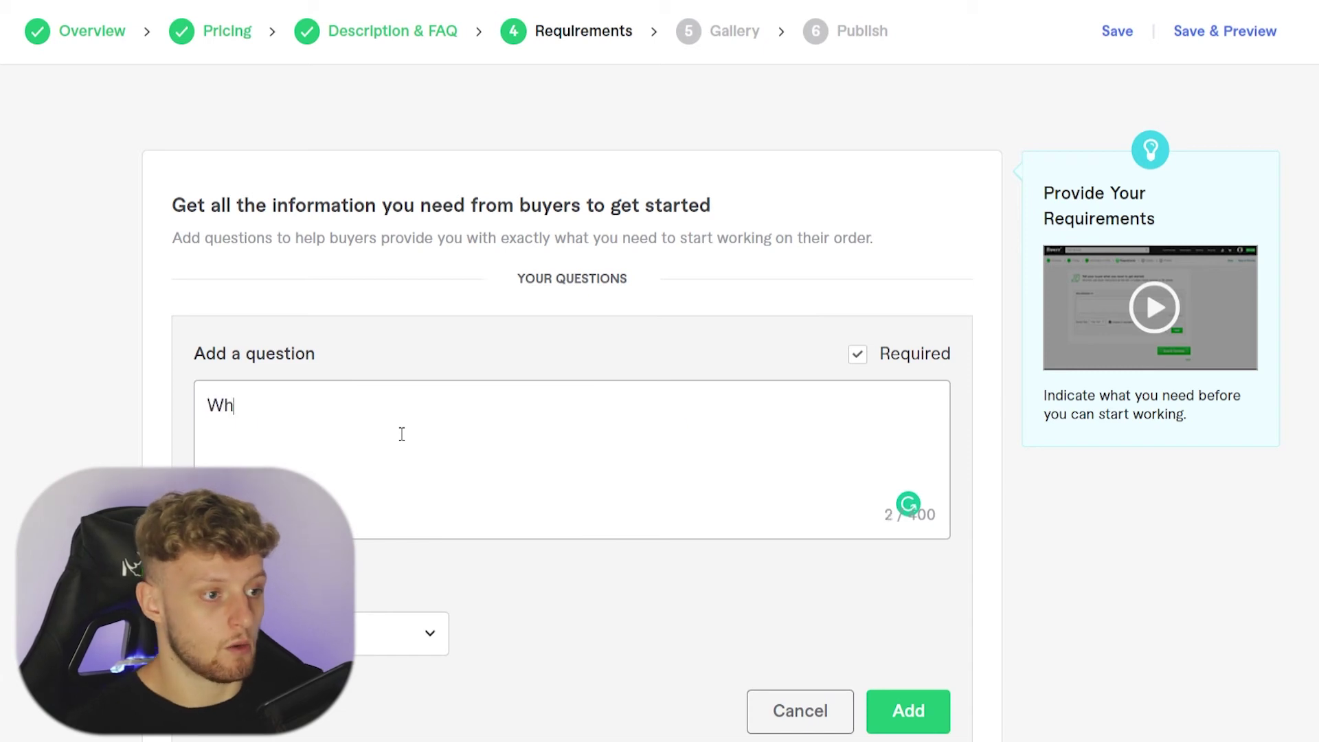
{"action": "type", "text": "at niche is your c"}
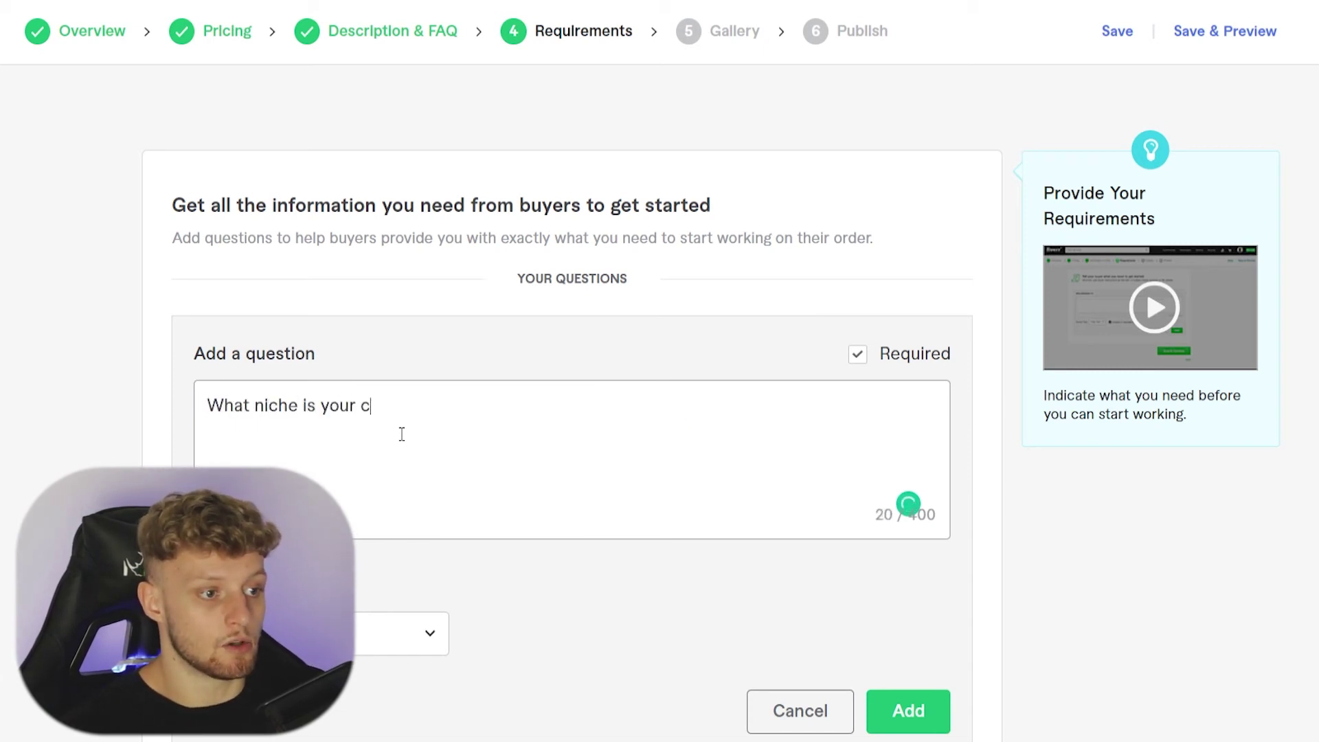
{"action": "type", "text": "hannel in?"}
{"action": "key", "text": "Return"}
{"action": "key", "text": "Return"}
{"action": "type", "text": "Link o"}
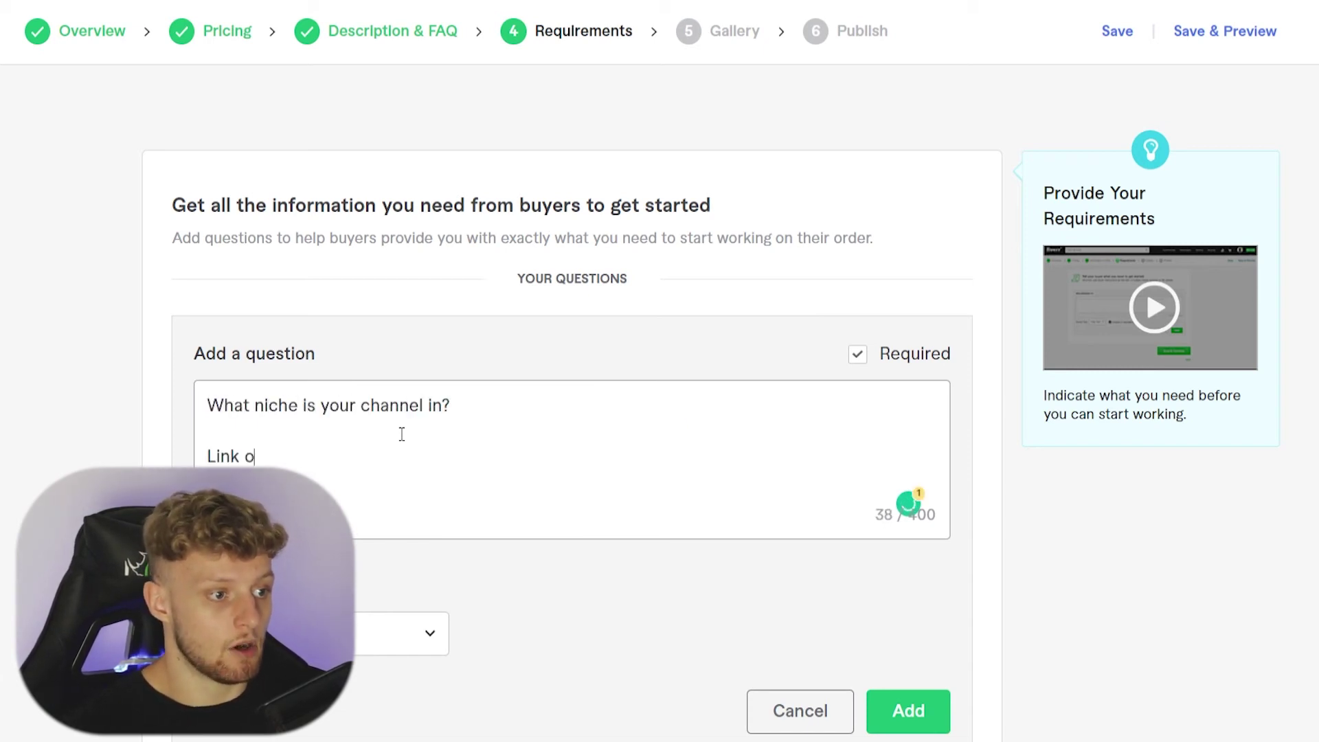
{"action": "type", "text": "f your channel:"}
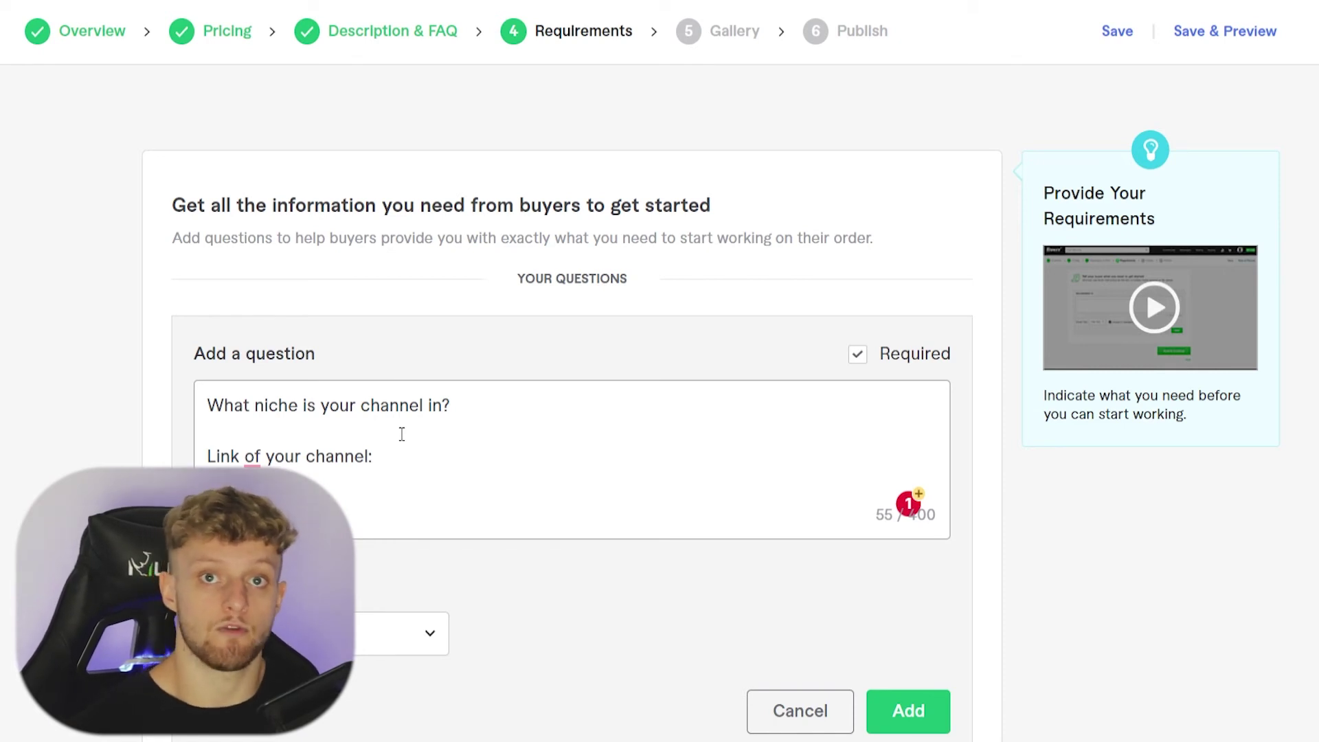
{"action": "left_click", "coordinate": [920, 709]}
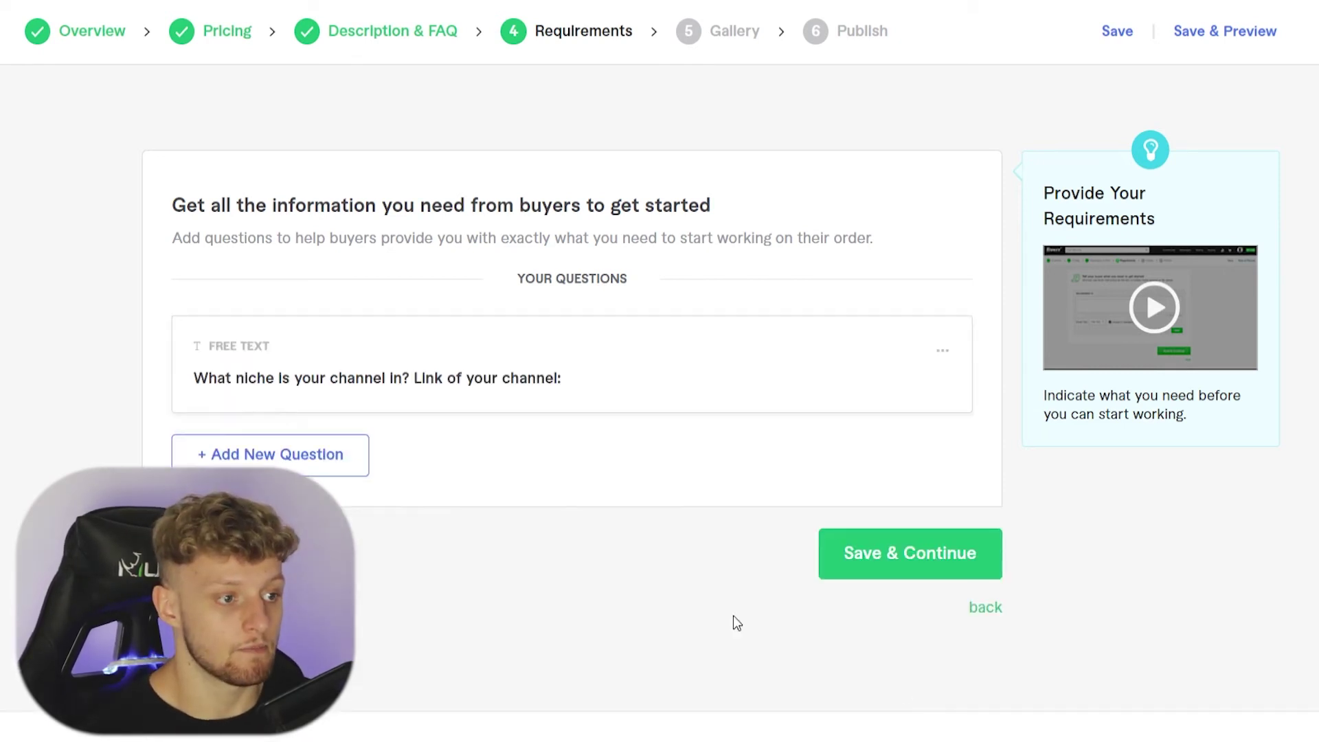
{"action": "left_click", "coordinate": [897, 556]}
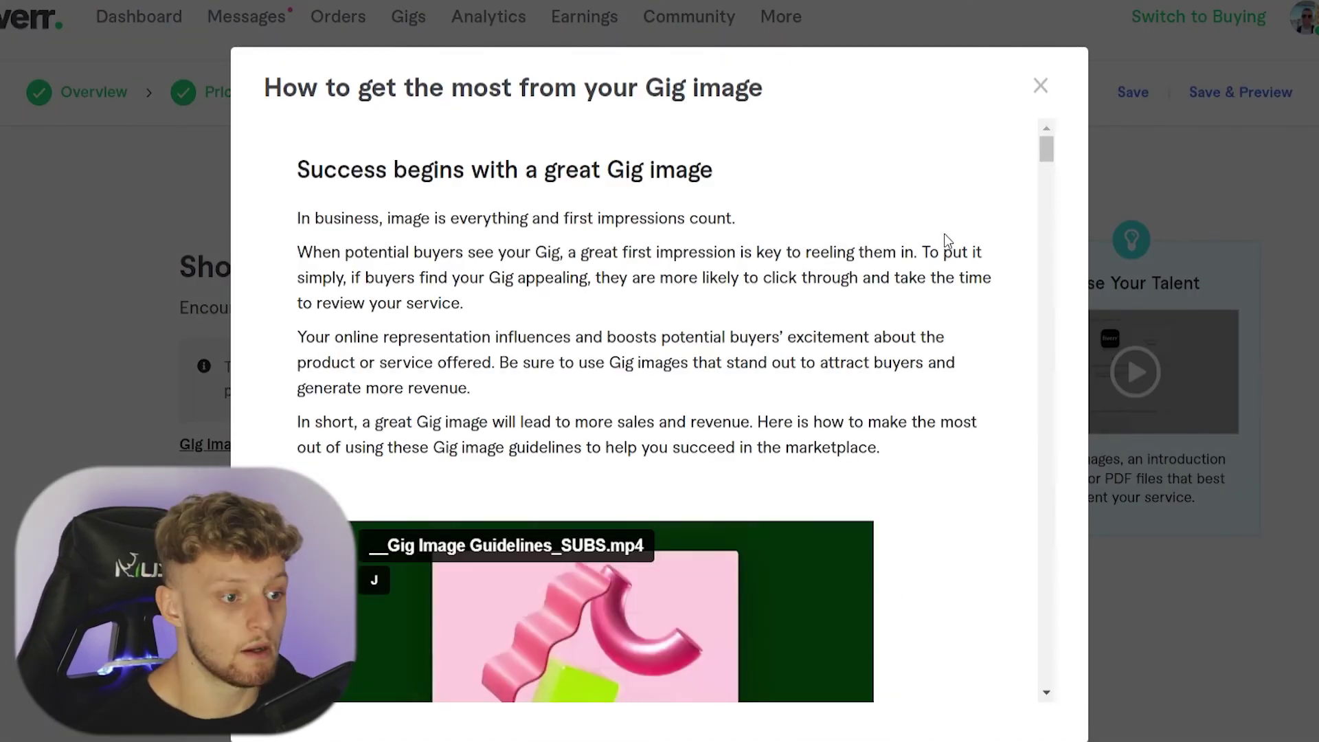
Step: Look through the "How to get the most from your Gig image" guidelines to the summary and close them
{"action": "left_click_drag", "start_coordinate": [1047, 147], "coordinate": [1046, 672]}
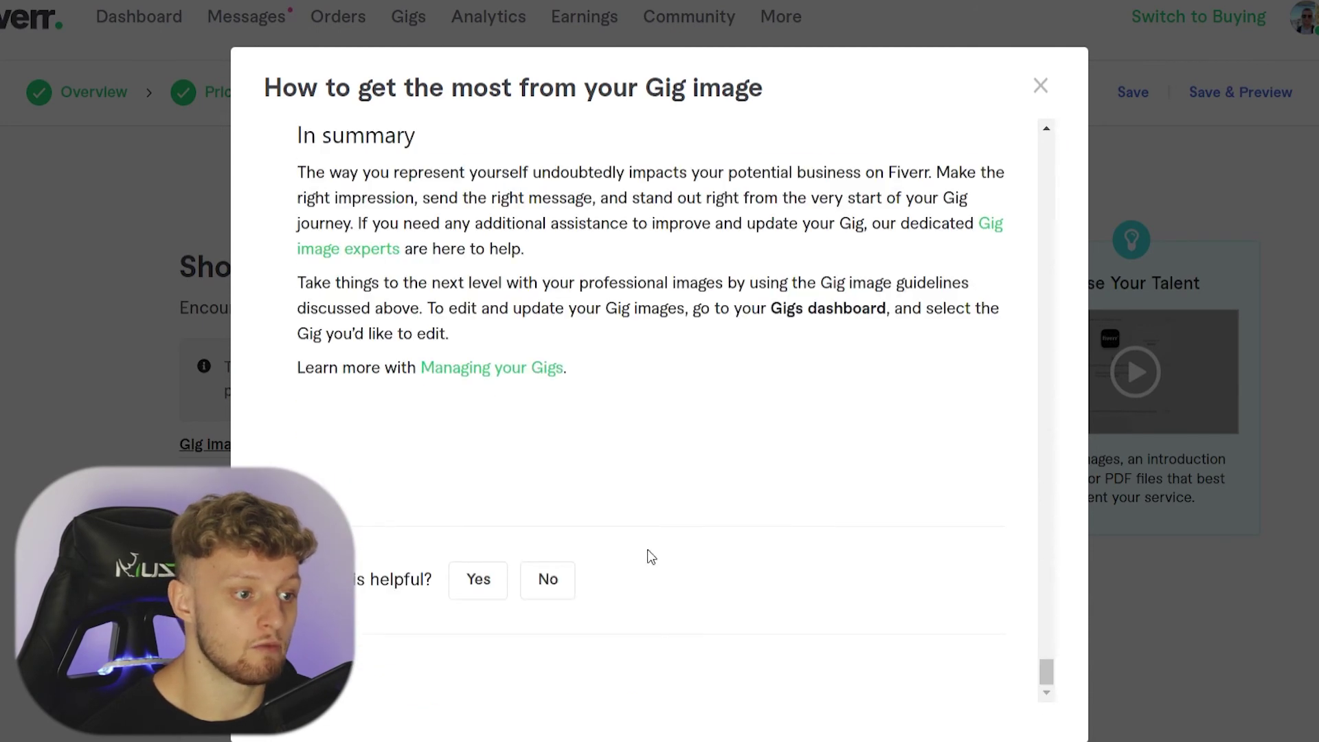
{"action": "left_click_drag", "start_coordinate": [778, 87], "coordinate": [645, 93]}
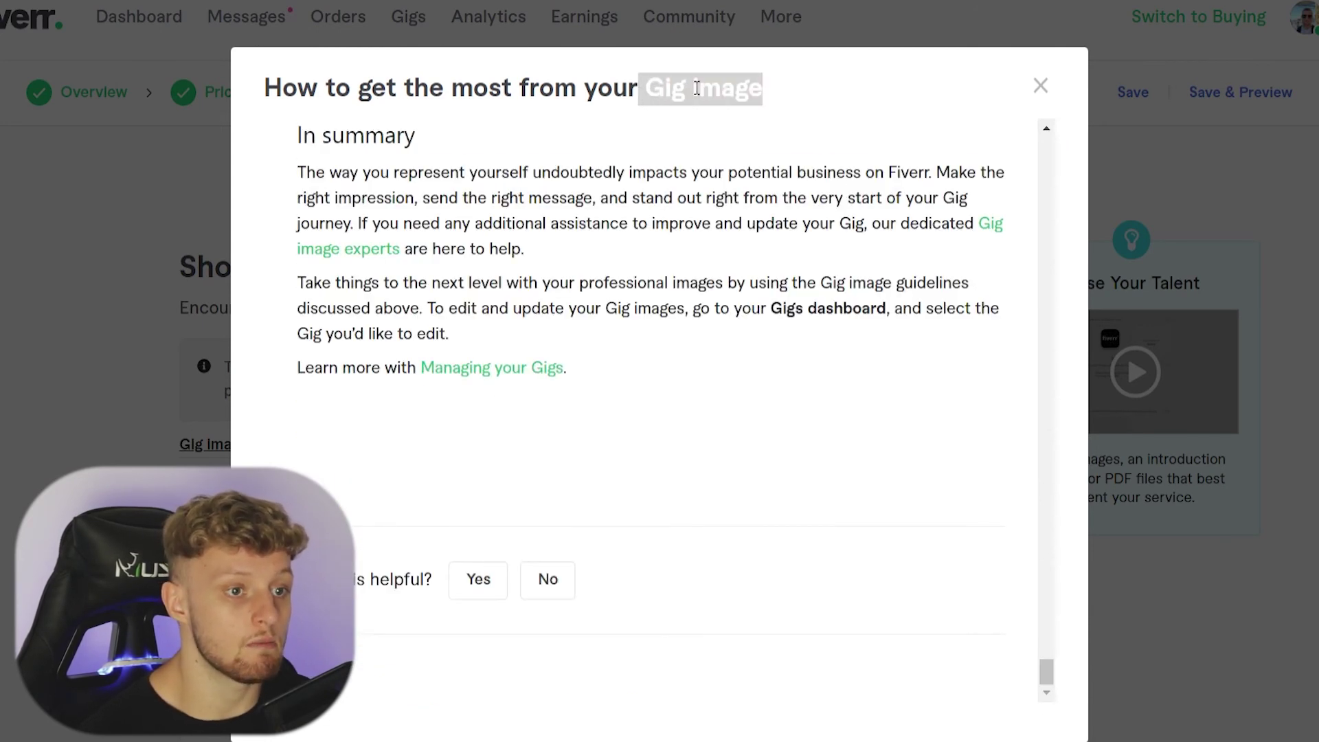
{"action": "left_click", "coordinate": [1039, 86]}
Step: Upload the ClickBank "Find Affiliate ID in 1 Minute" thumbnail as the second image in the gig gallery
{"action": "scroll", "coordinate": [760, 351], "scroll_direction": "down", "scroll_amount": 3}
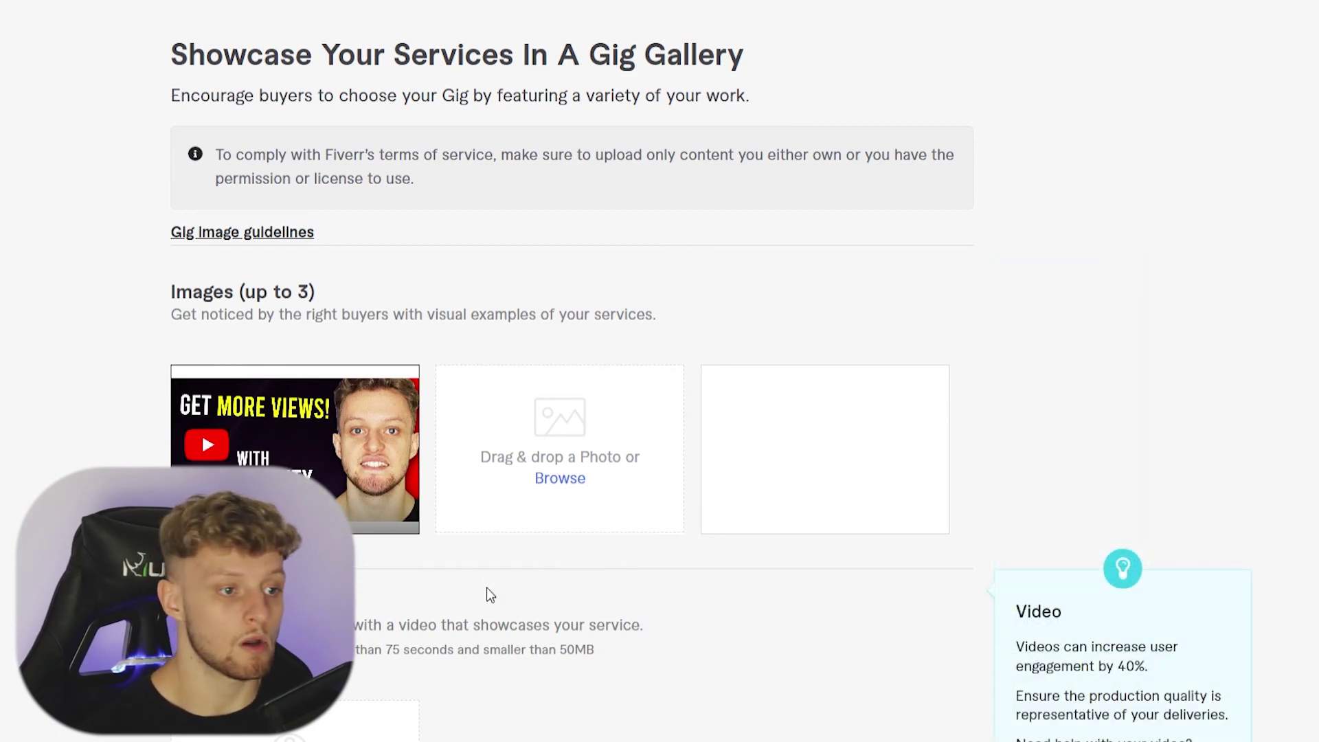
{"action": "left_click", "coordinate": [574, 479]}
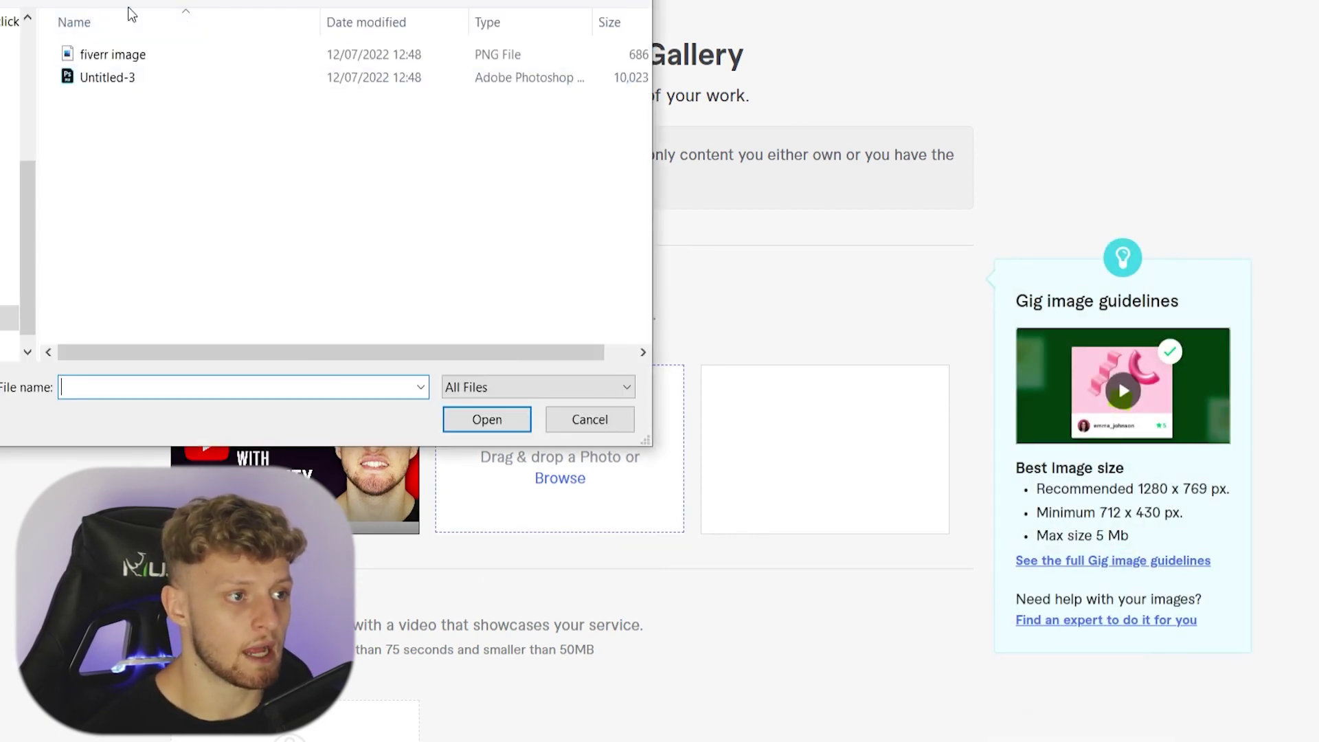
{"action": "scroll", "coordinate": [178, 137], "scroll_direction": "down", "scroll_amount": 3}
{"action": "double_click", "coordinate": [186, 146]}
{"action": "double_click", "coordinate": [230, 76]}
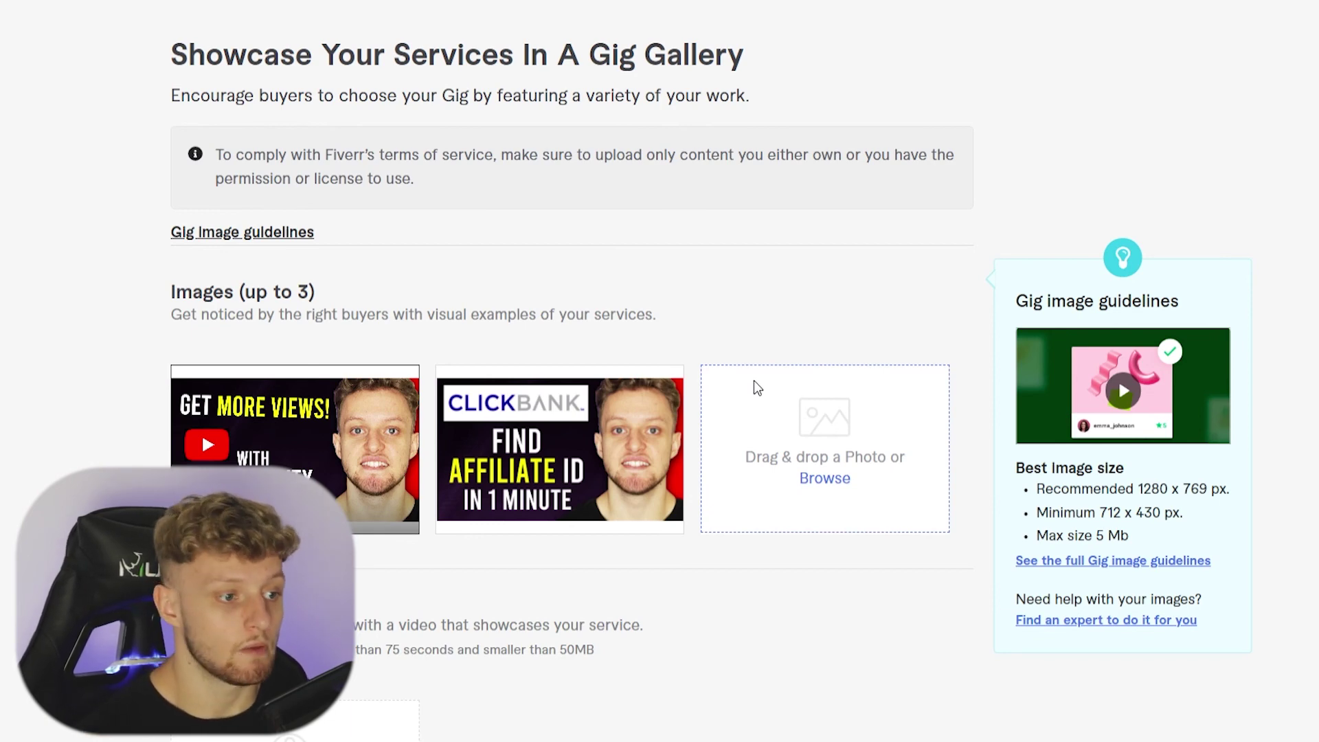
Step: Accept the declaration that the gallery materials are self-created and save to continue to the Publish stage
{"action": "scroll", "coordinate": [753, 381], "scroll_direction": "down", "scroll_amount": 7}
{"action": "scroll", "coordinate": [317, 356], "scroll_direction": "down", "scroll_amount": 3}
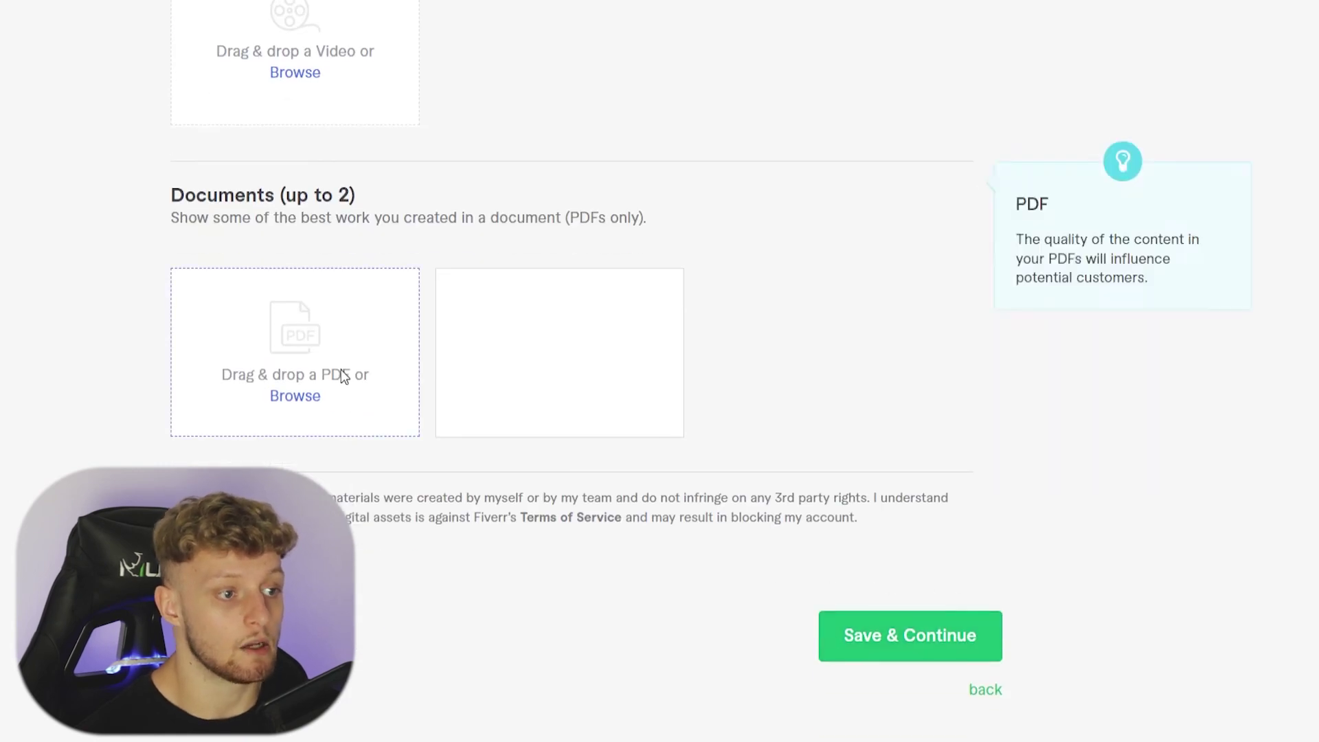
{"action": "left_click", "coordinate": [920, 644]}
{"action": "scroll", "coordinate": [460, 526], "scroll_direction": "down", "scroll_amount": 1}
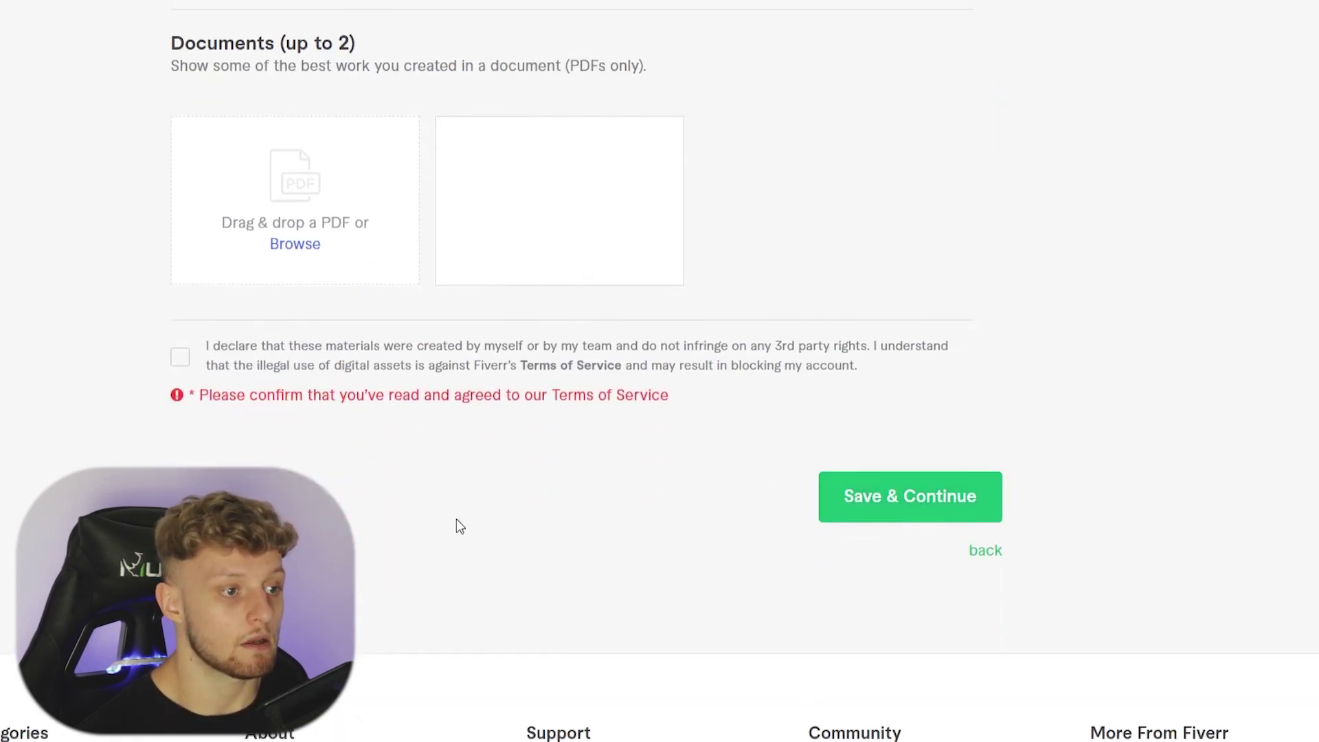
{"action": "left_click", "coordinate": [174, 368]}
{"action": "left_click", "coordinate": [918, 483]}
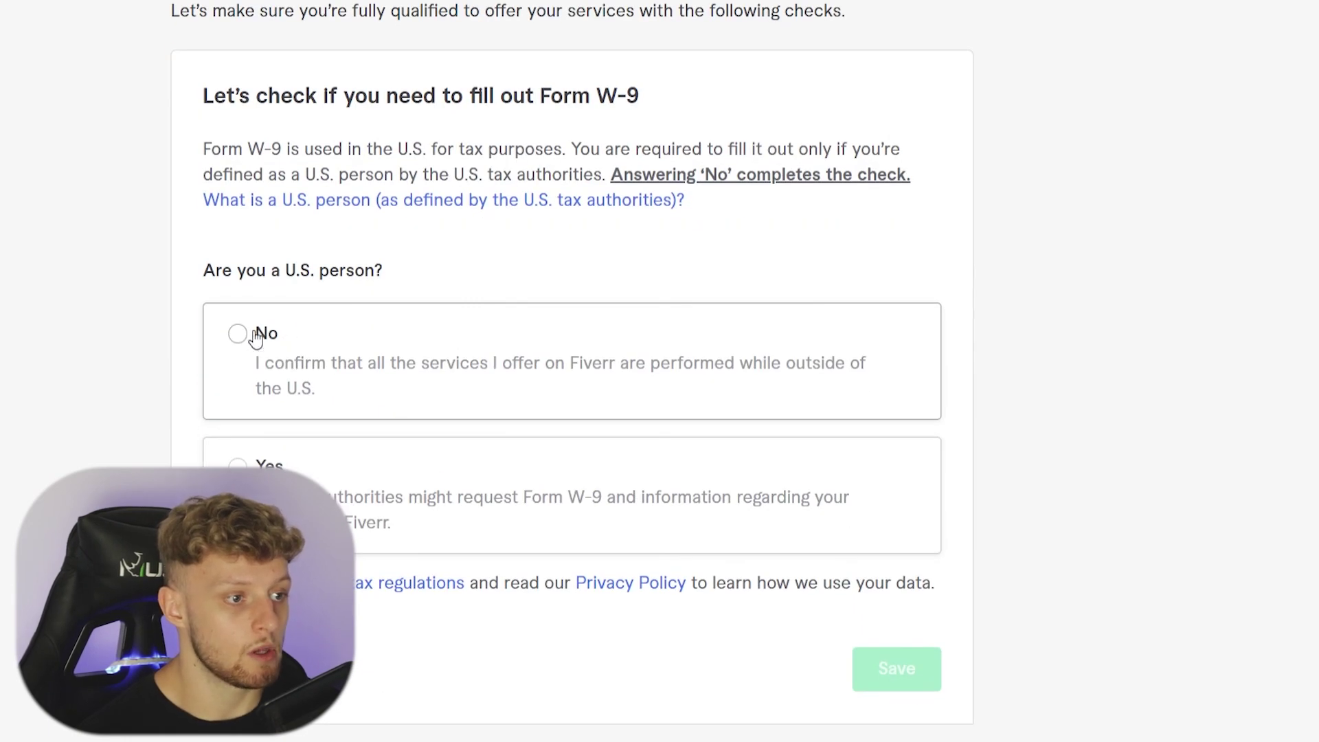
Step: Answer "No" to being a U.S. person in the Form W-9 check, save the answer, and publish the gig
{"action": "left_click", "coordinate": [256, 337]}
{"action": "left_click", "coordinate": [896, 676]}
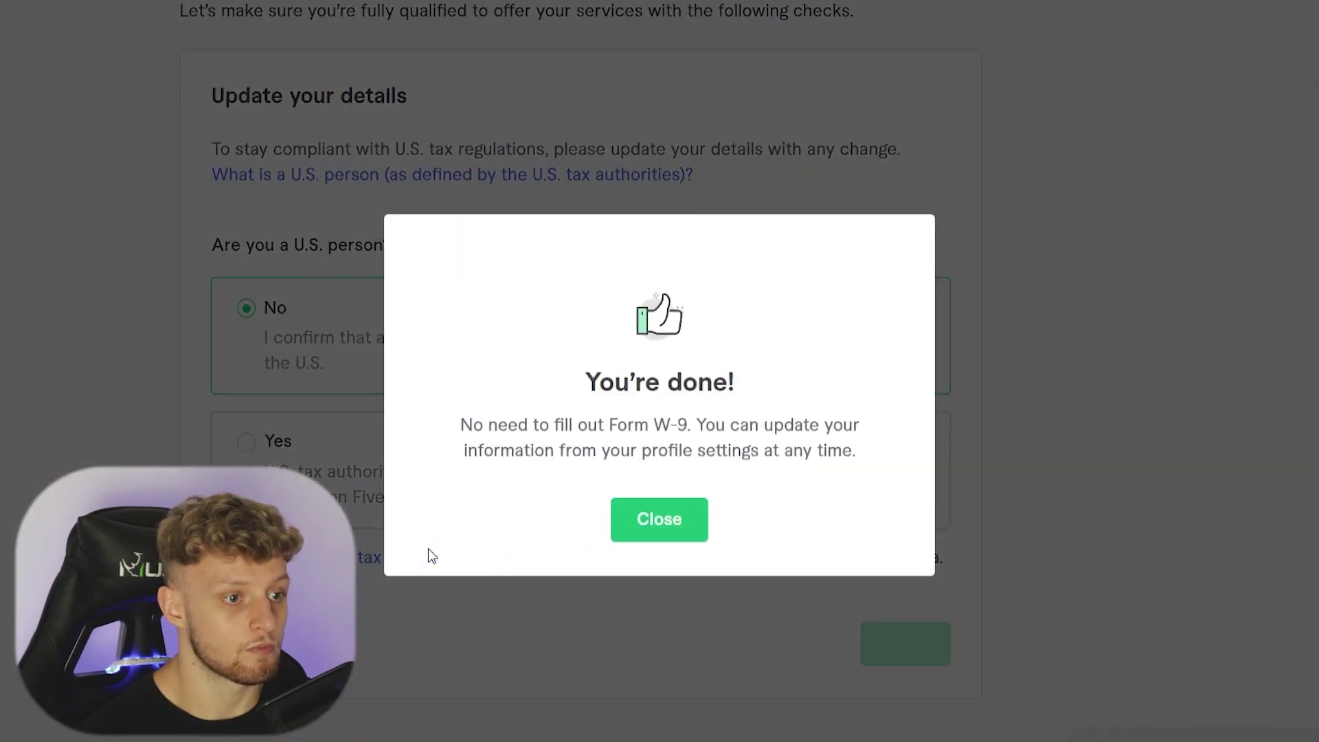
{"action": "left_click", "coordinate": [664, 531]}
{"action": "scroll", "coordinate": [659, 533], "scroll_direction": "down", "scroll_amount": 2}
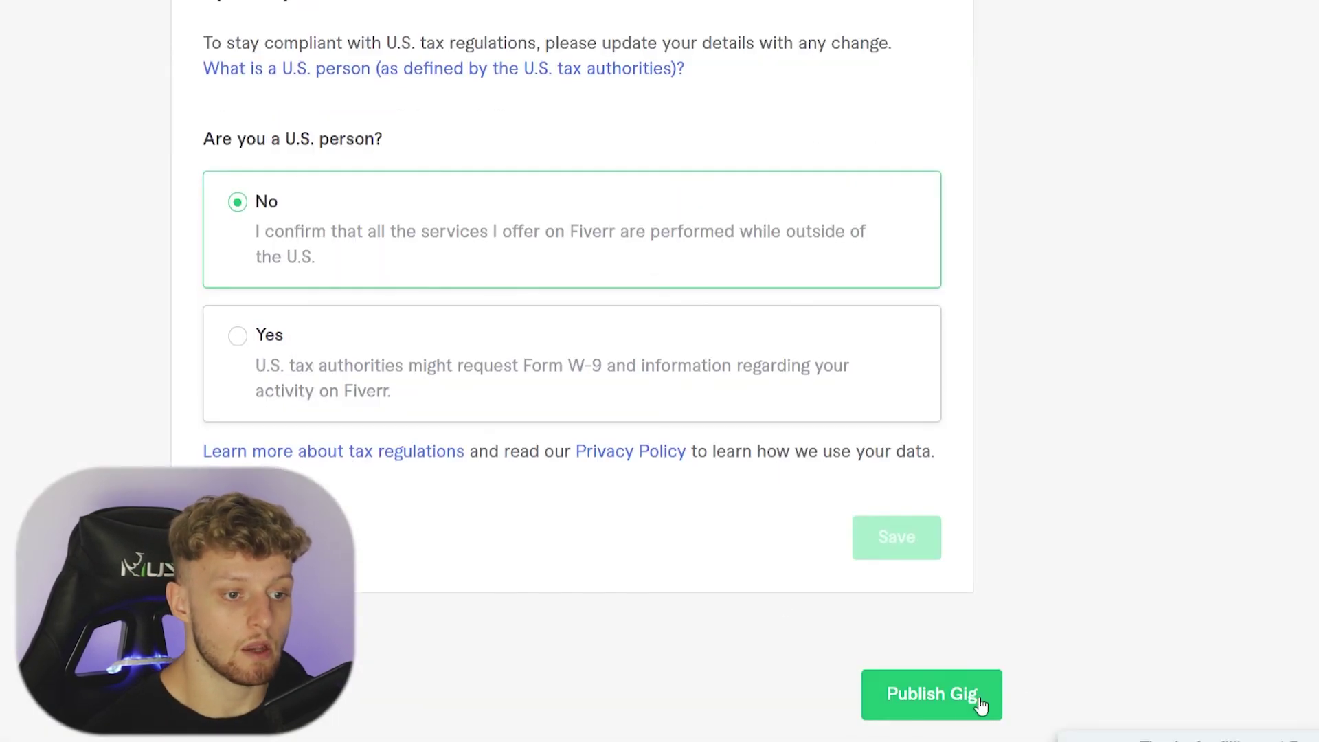
{"action": "left_click", "coordinate": [971, 700]}
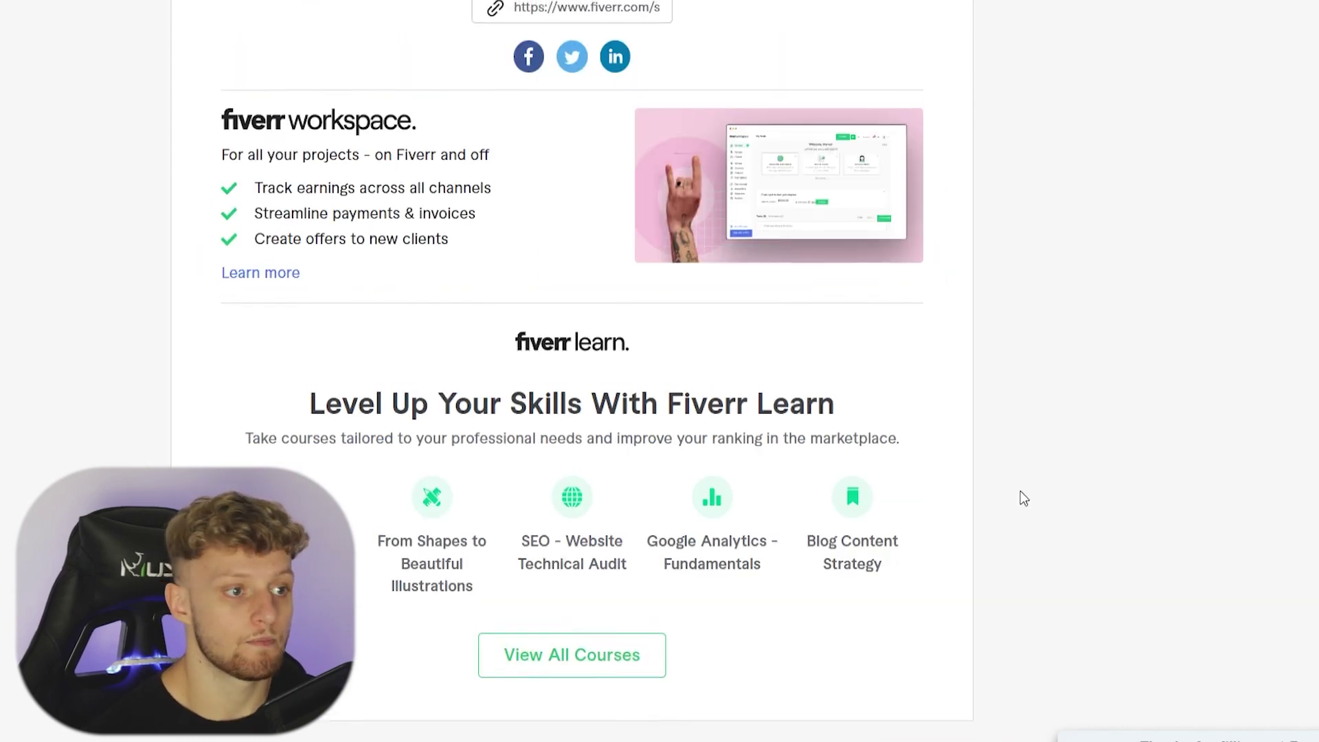
Step: Copy the published gig's share link and open it in a new browser tab
{"action": "scroll", "coordinate": [1020, 490], "scroll_direction": "up", "scroll_amount": 5}
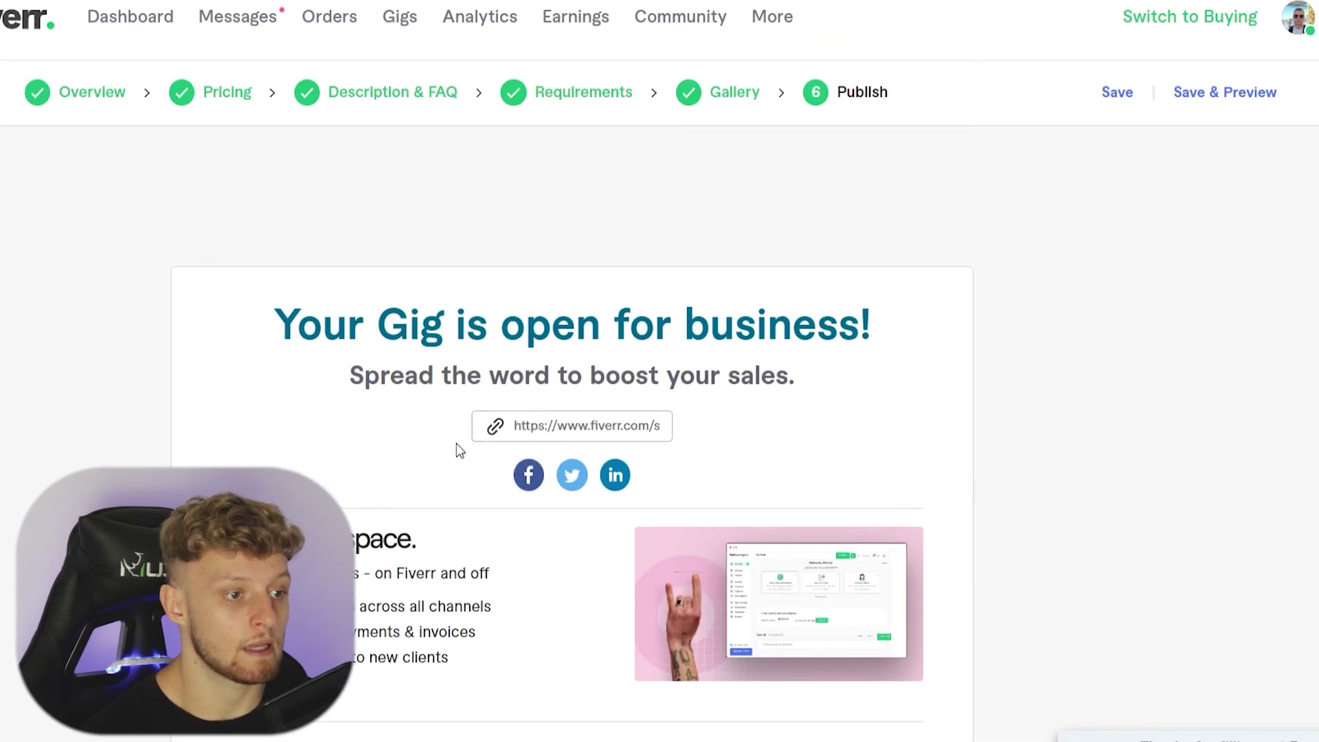
{"action": "scroll", "coordinate": [588, 503], "scroll_direction": "down", "scroll_amount": 8}
{"action": "scroll", "coordinate": [567, 497], "scroll_direction": "up", "scroll_amount": 10}
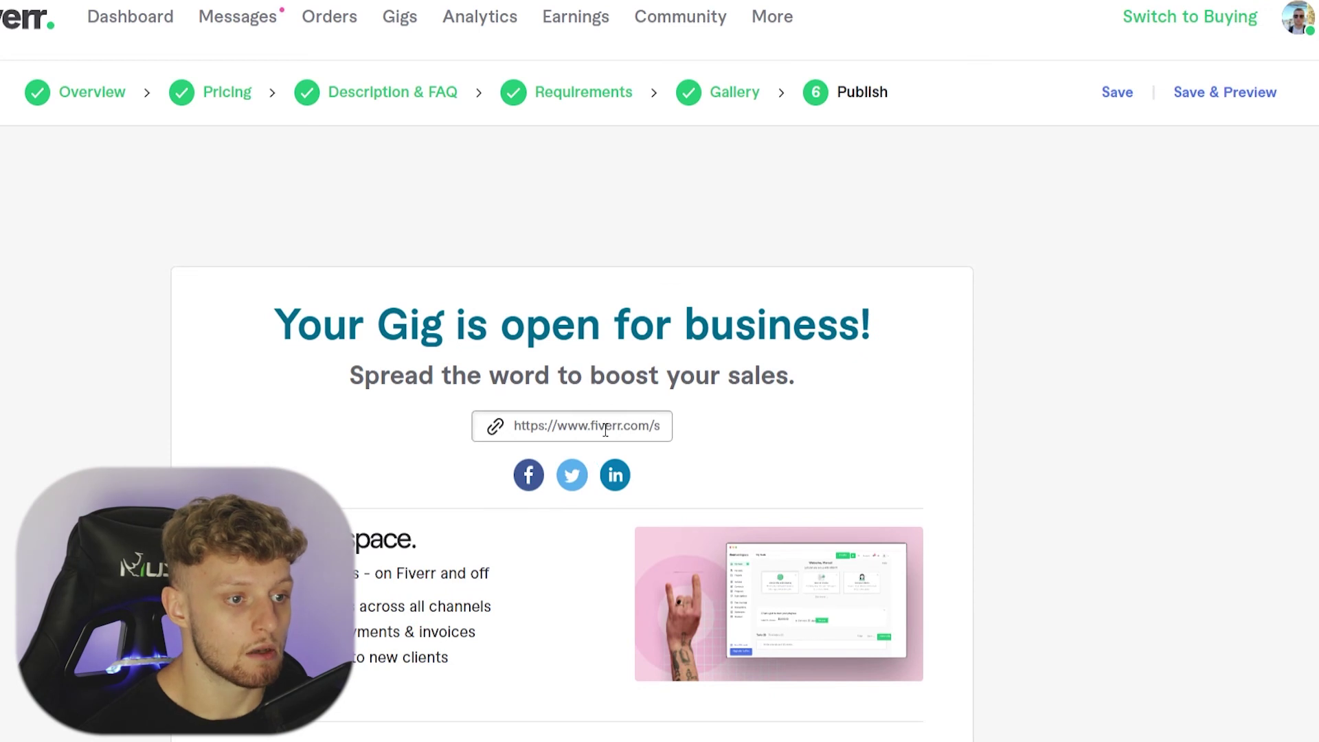
{"action": "right_click", "coordinate": [543, 430]}
{"action": "left_click", "coordinate": [555, 446]}
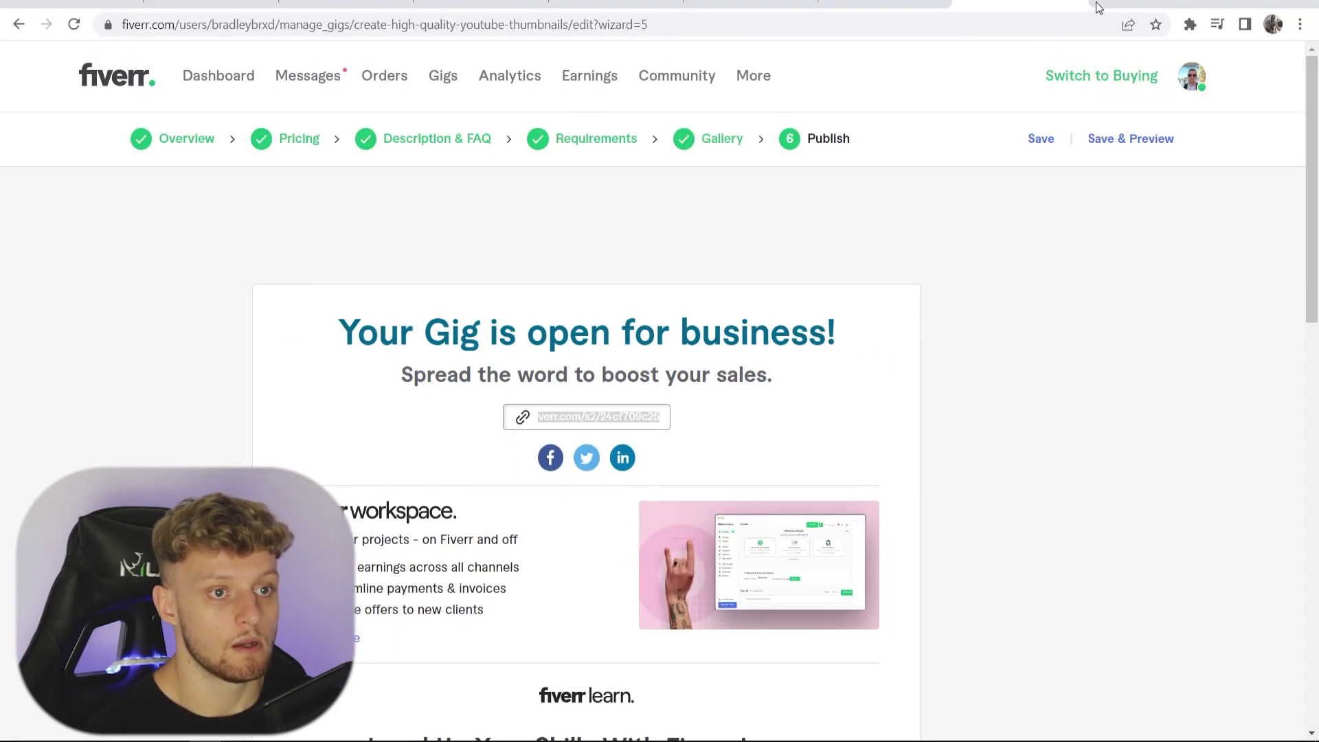
{"action": "left_click", "coordinate": [1098, 3]}
{"action": "right_click", "coordinate": [645, 28]}
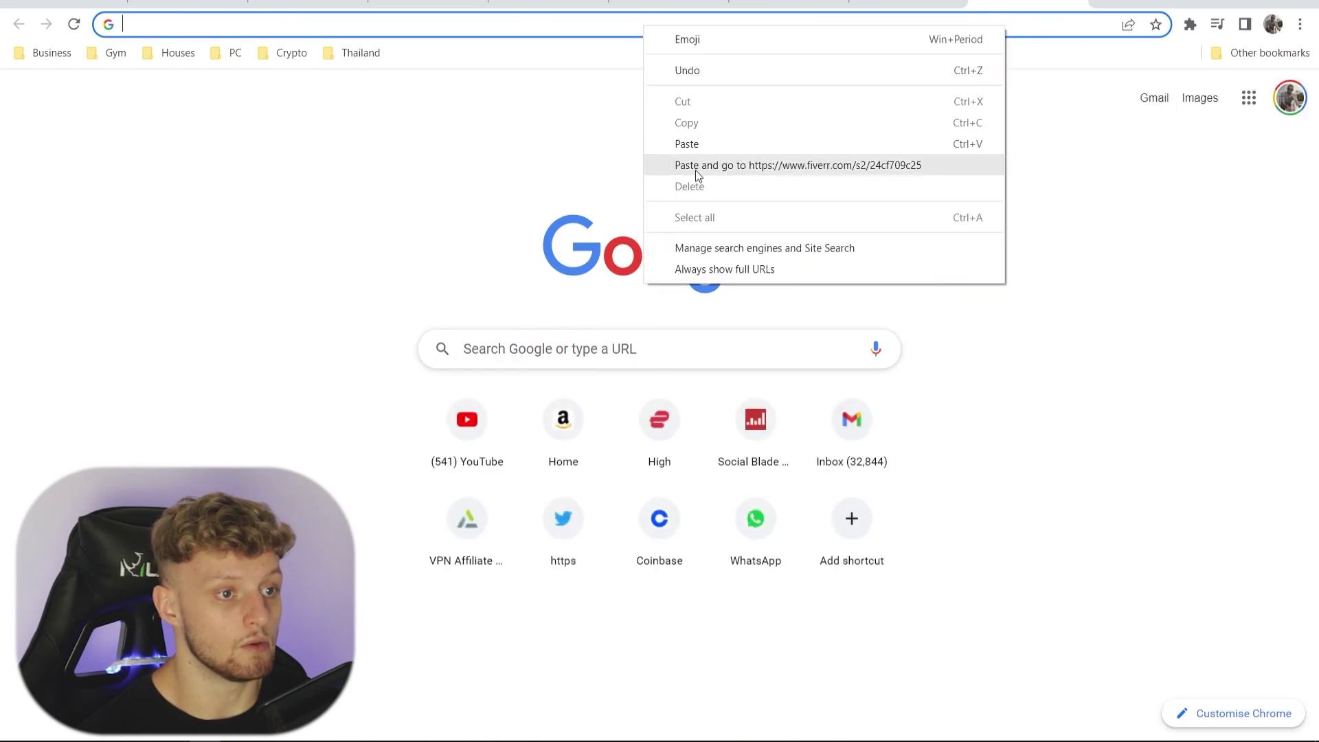
{"action": "left_click", "coordinate": [695, 170]}
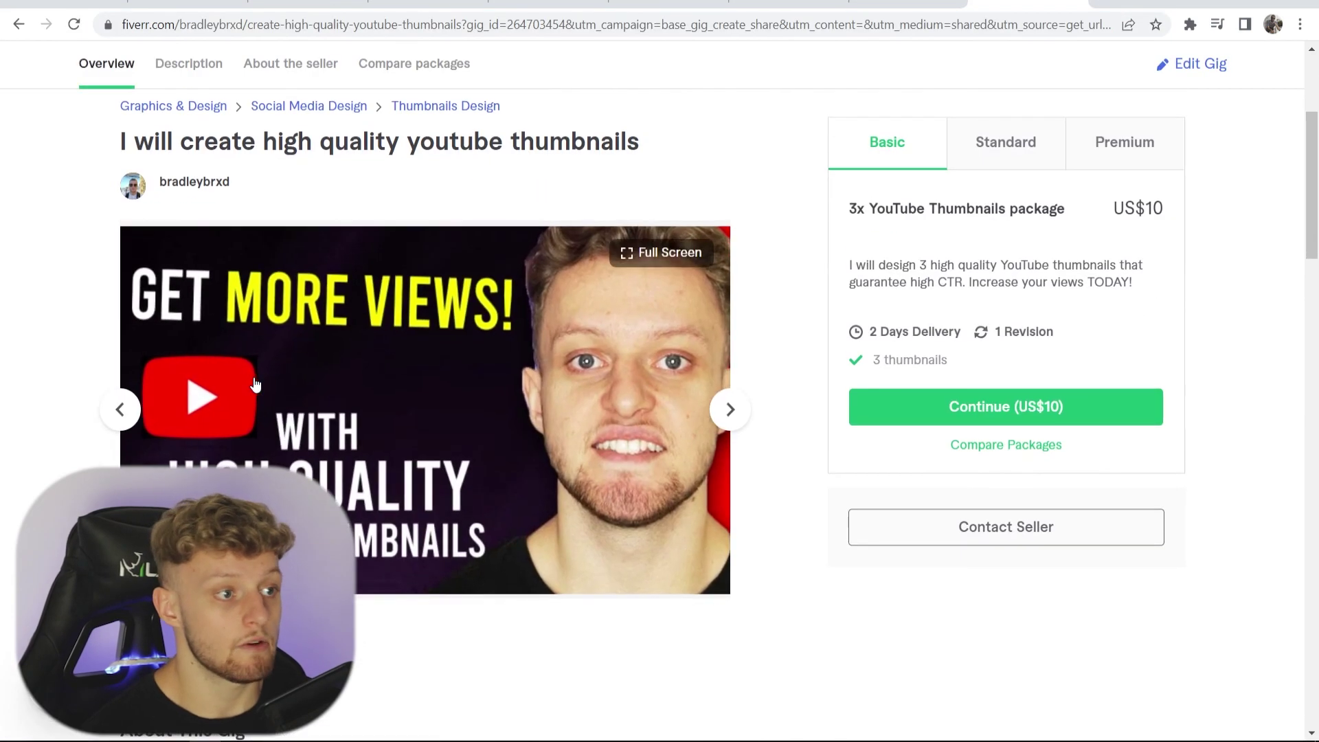
Step: Review the published gig's gallery images and its Standard and Premium packages
{"action": "left_click", "coordinate": [730, 409]}
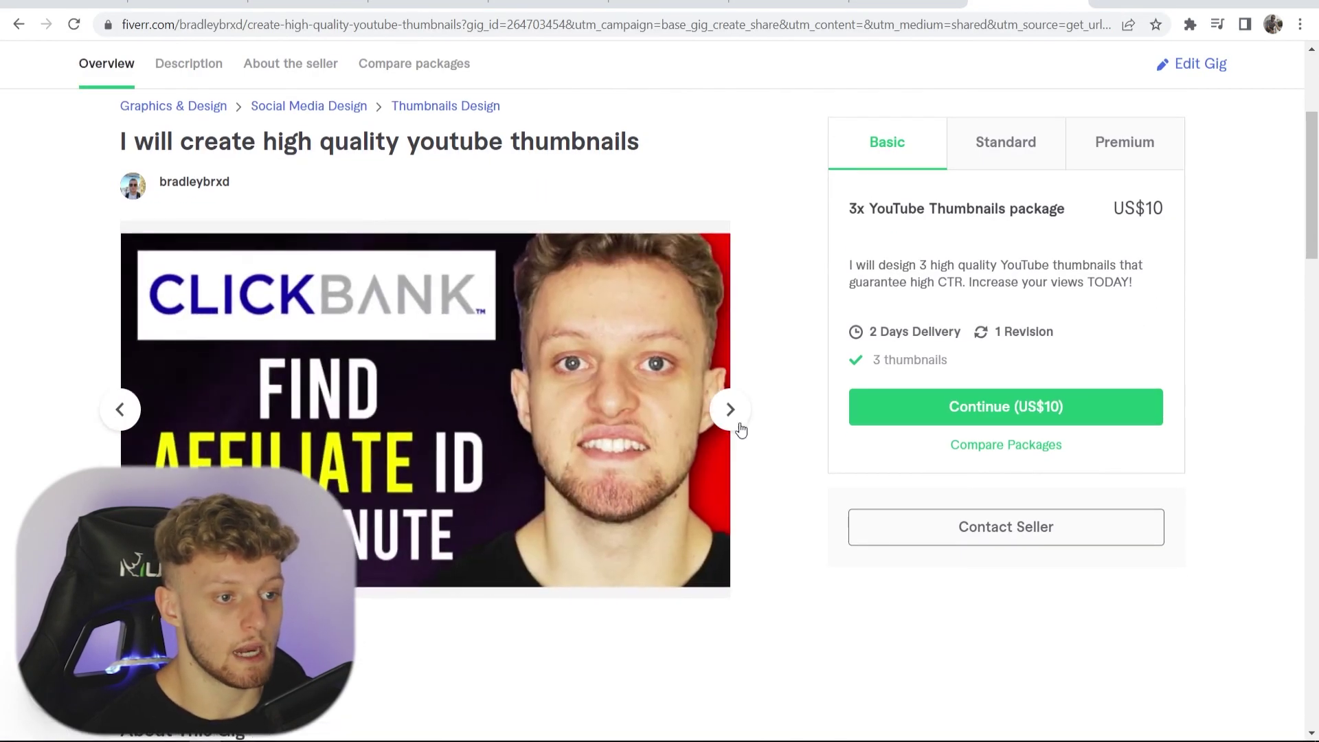
{"action": "left_click", "coordinate": [733, 412]}
{"action": "left_click", "coordinate": [1013, 155]}
{"action": "left_click", "coordinate": [1116, 145]}
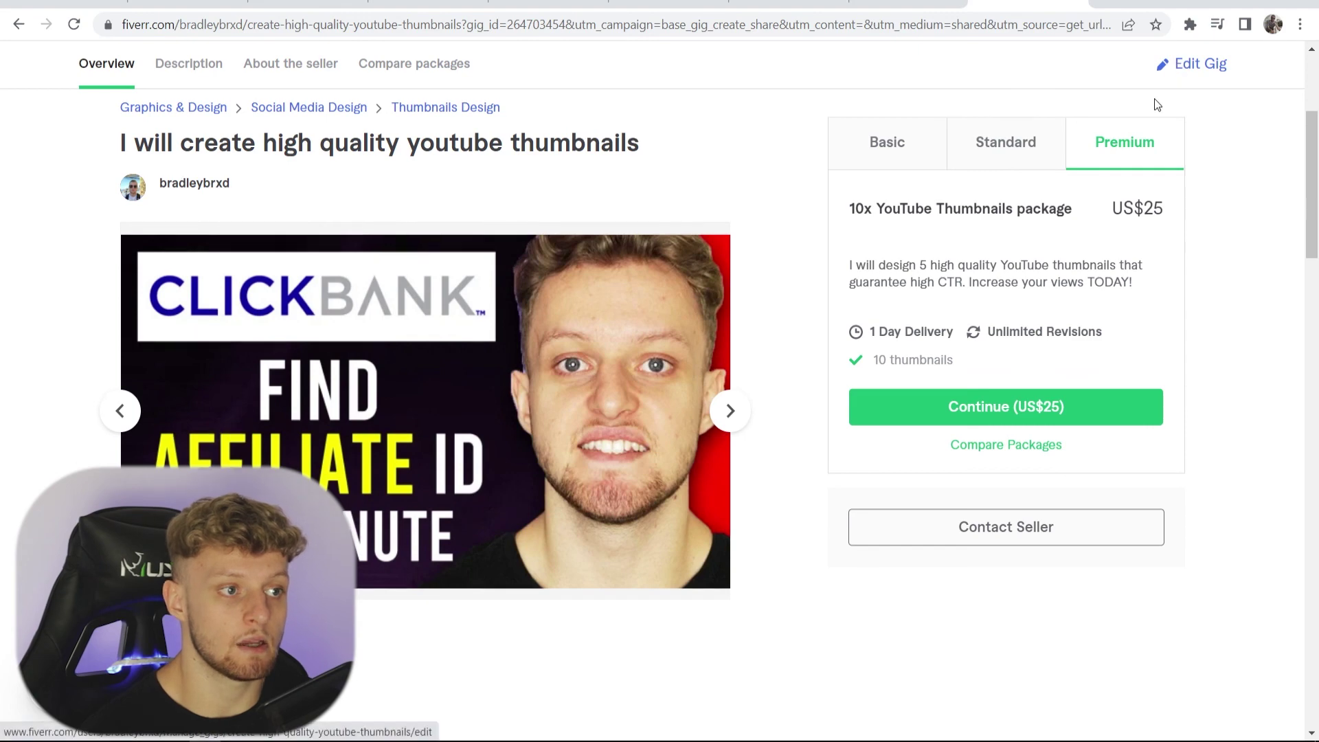
Step: Open the published YouTube thumbnails gig for editing
{"action": "scroll", "coordinate": [1154, 98], "scroll_direction": "up", "scroll_amount": 4}
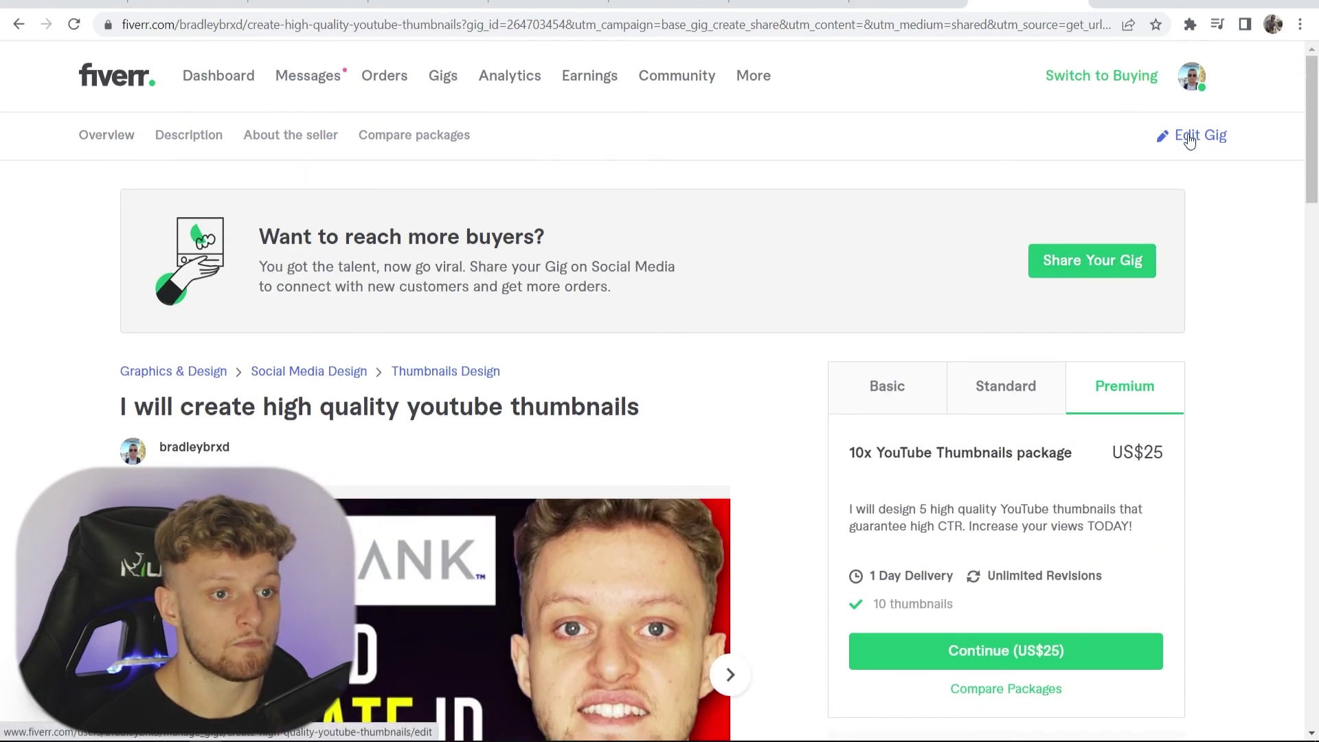
{"action": "left_click", "coordinate": [1190, 140]}
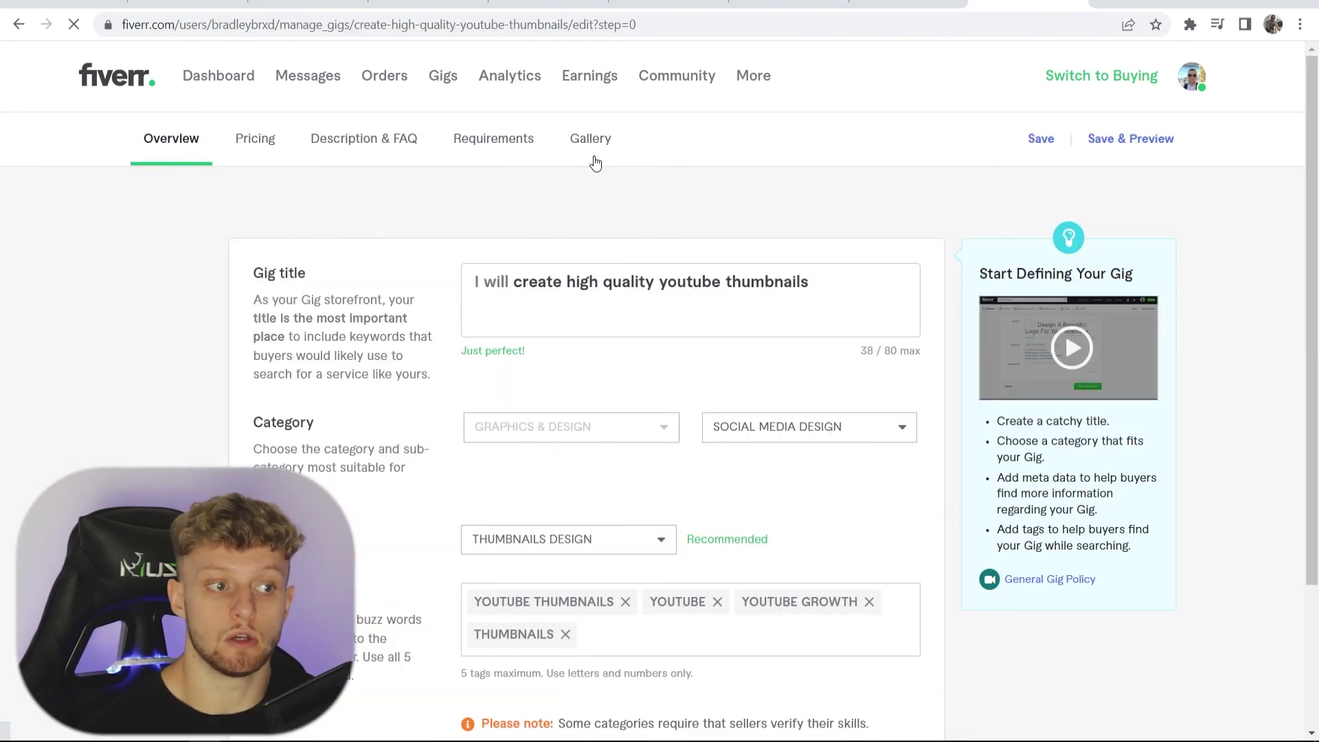